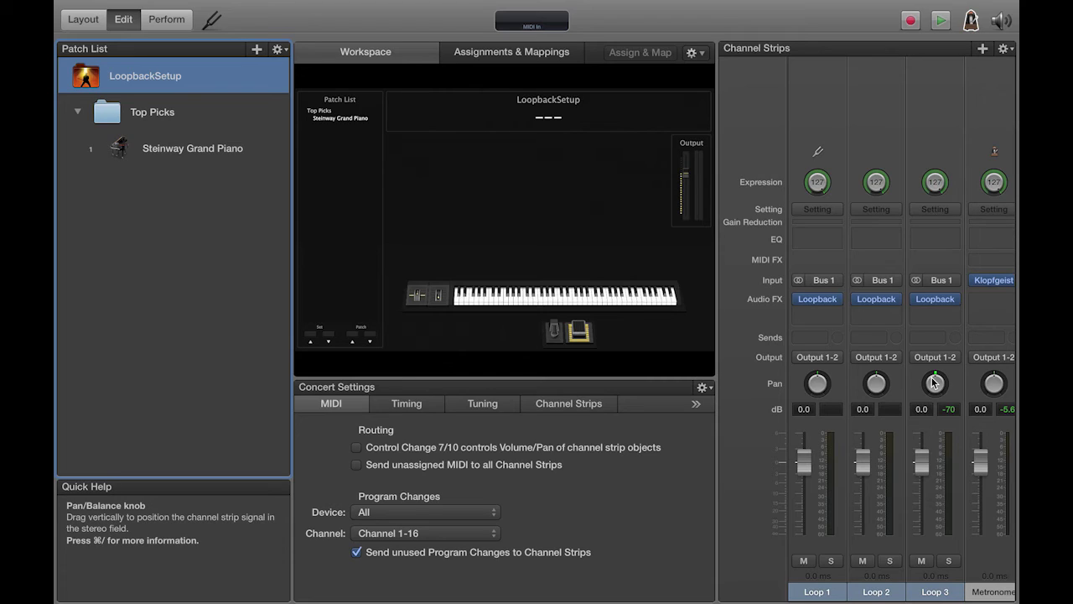
# Open the channel strip options list and close it without choosing anything
pyautogui.hscroll(2, 935, 382)
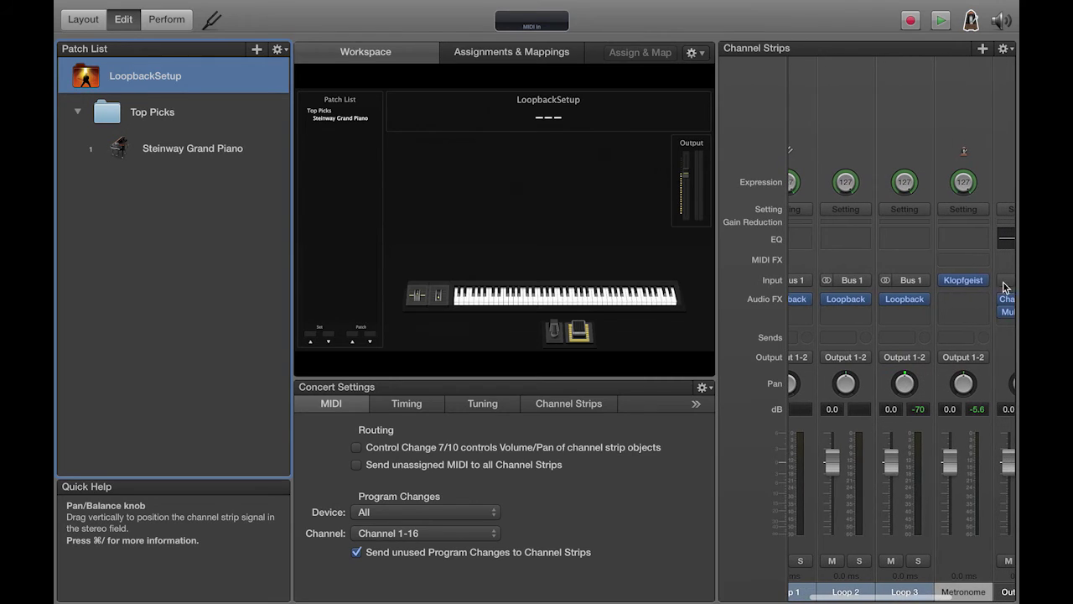
pyautogui.click(1003, 50)
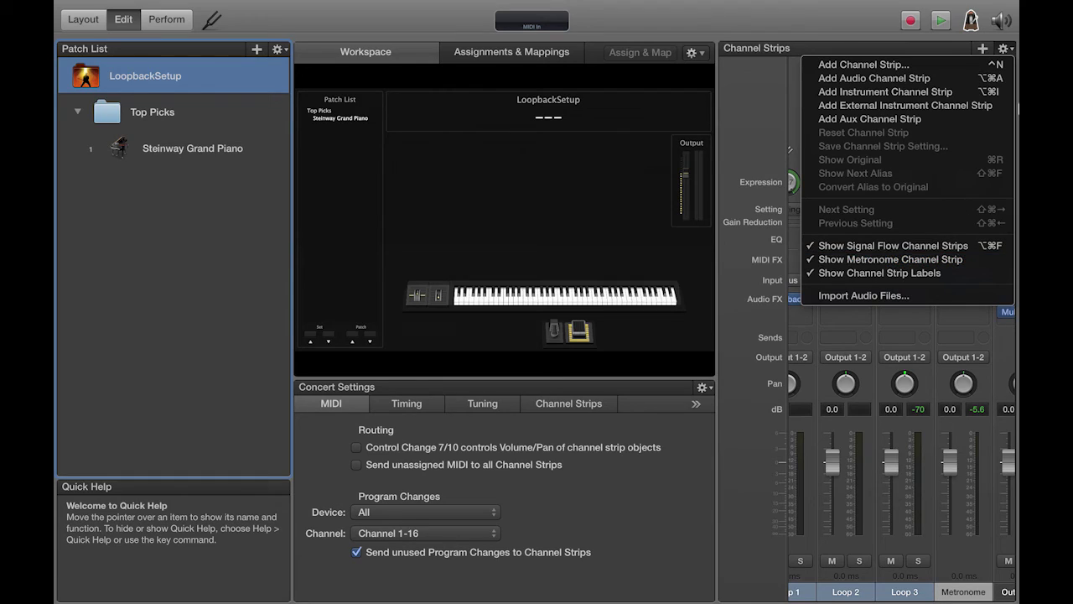
pyautogui.click(1005, 50)
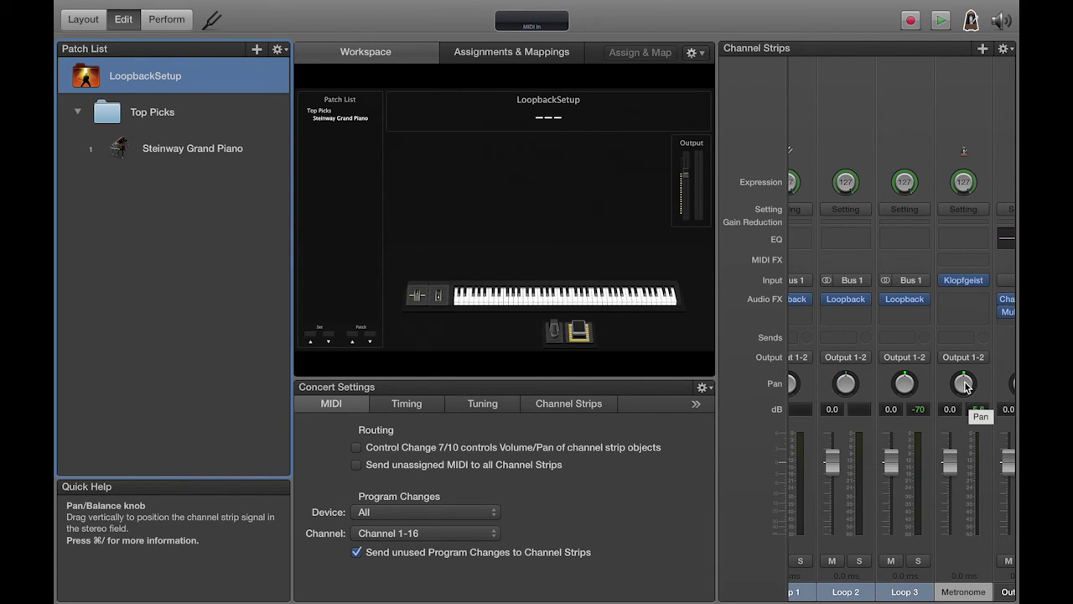
# Pan the Metronome strip to +63, then bring it back to about centre
pyautogui.moveTo(970, 400); pyautogui.dragTo(970, 357)
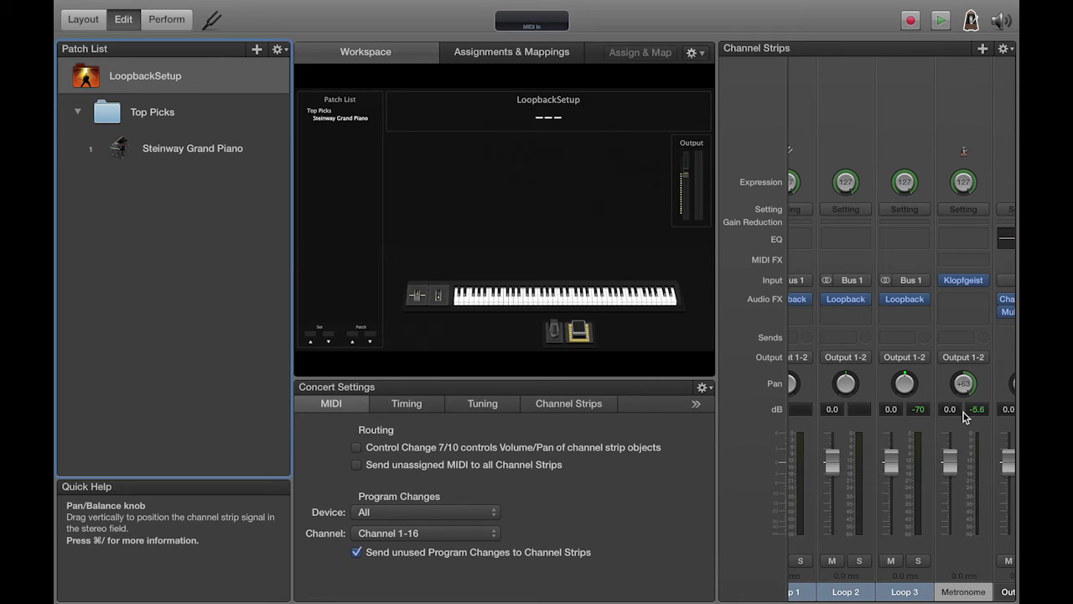
pyautogui.moveTo(971, 387); pyautogui.dragTo(971, 420)
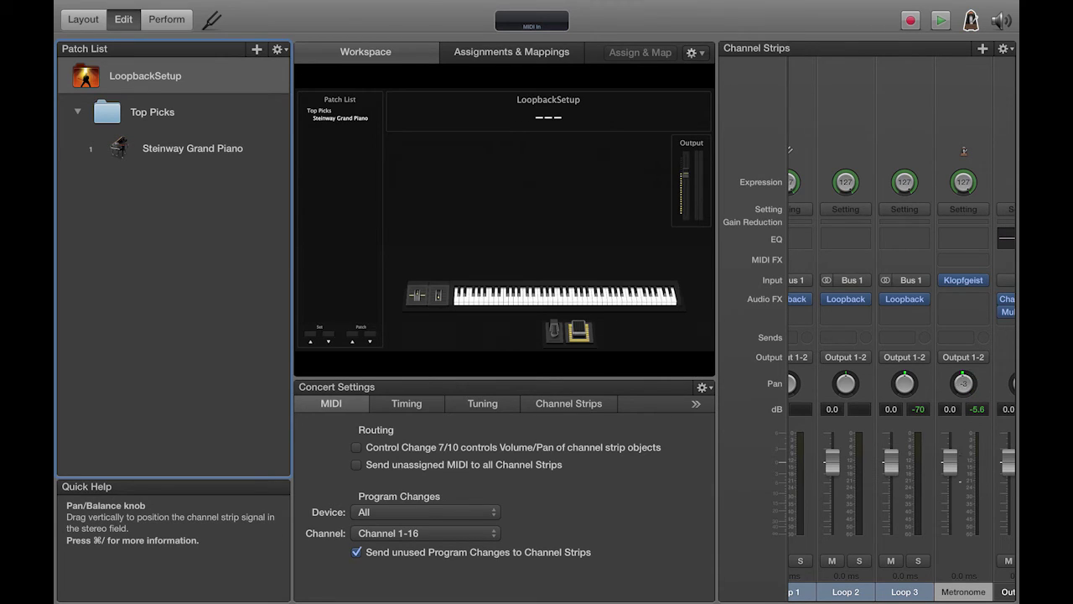
pyautogui.click(965, 382)
pyautogui.click(964, 382)
pyautogui.moveTo(965, 382); pyautogui.dragTo(964, 380)
# Select the Output 1-2 strip and review the Metronome's output destinations, leaving Output 1-2 unchanged
pyautogui.click(970, 367)
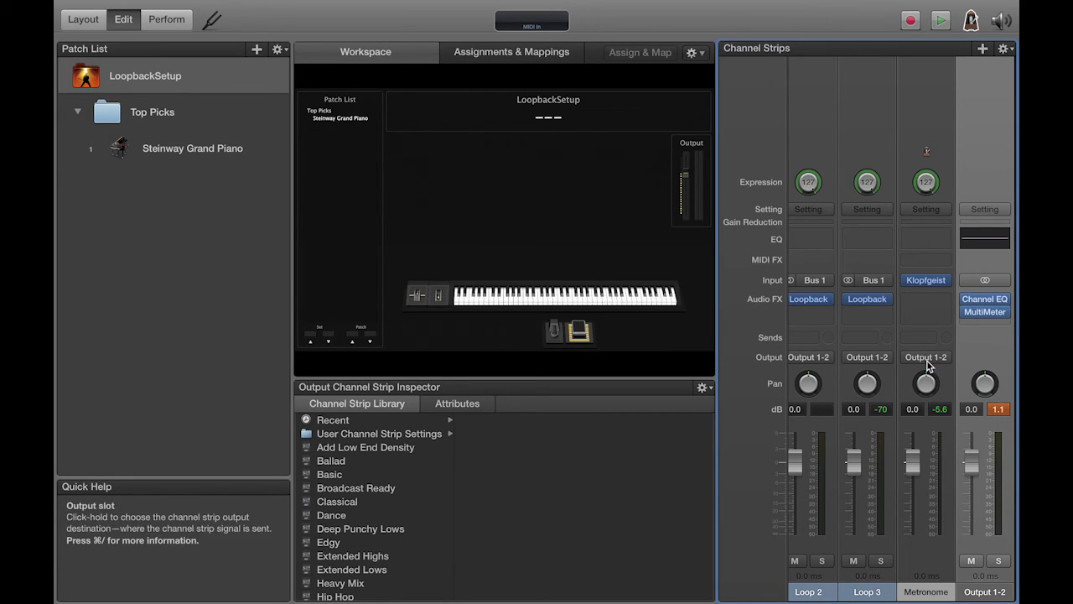
pyautogui.click(929, 359)
pyautogui.moveTo(930, 406)
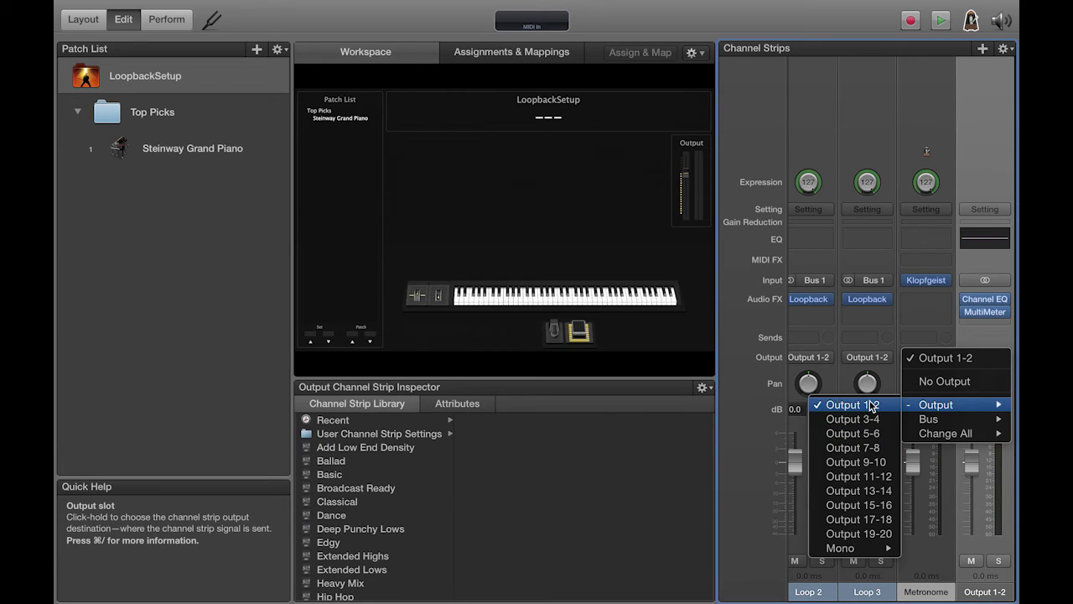
pyautogui.click(922, 144)
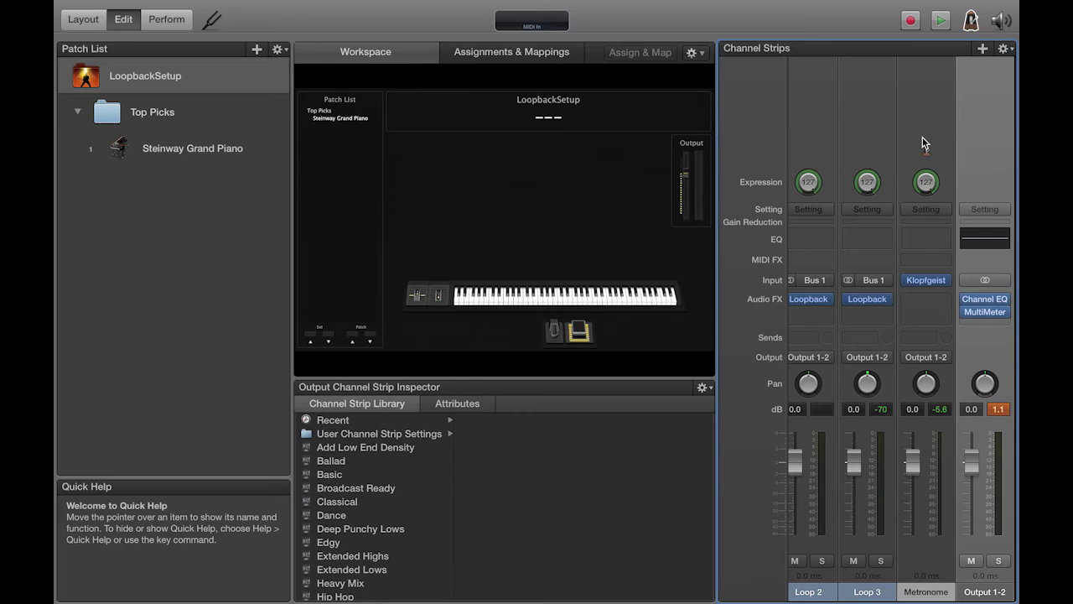
# Create 2 auxiliary channel strips with input Bus 2, accepting the concert-level warning
pyautogui.click(986, 50)
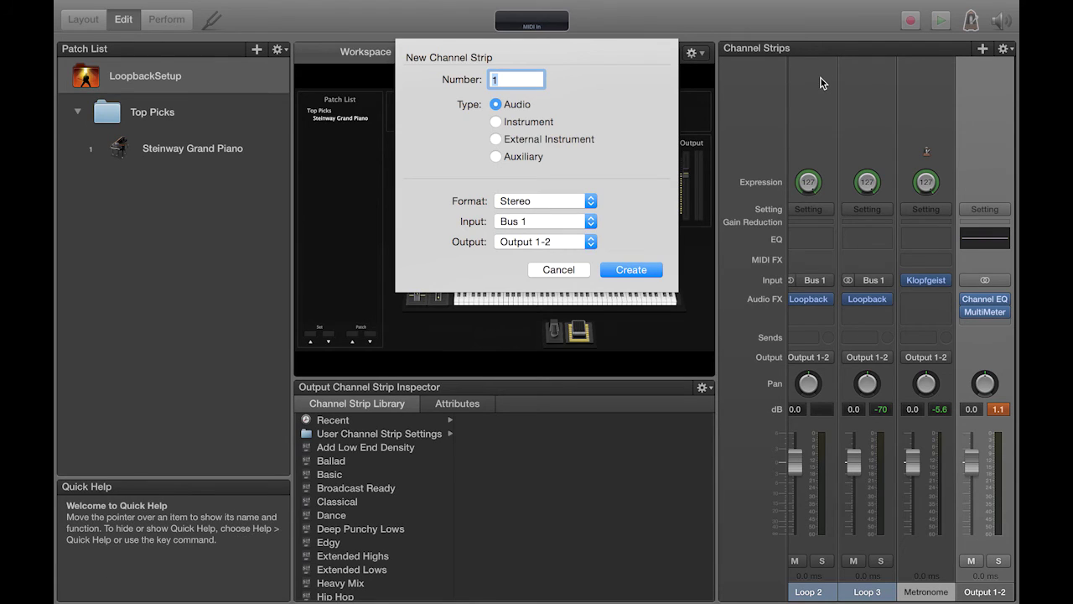
pyautogui.click(528, 158)
pyautogui.click(543, 221)
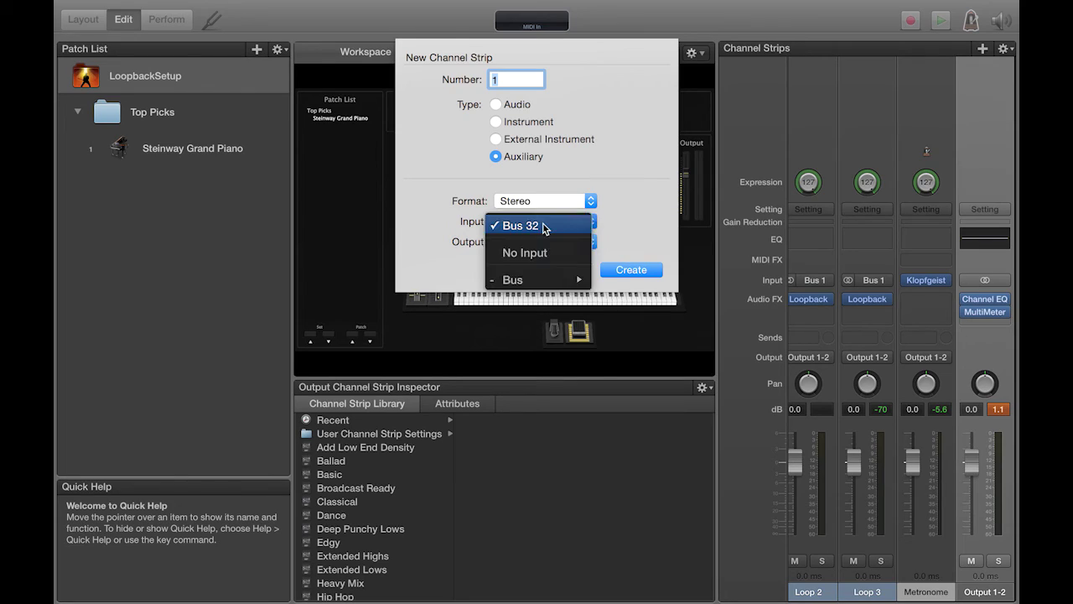
pyautogui.moveTo(538, 281)
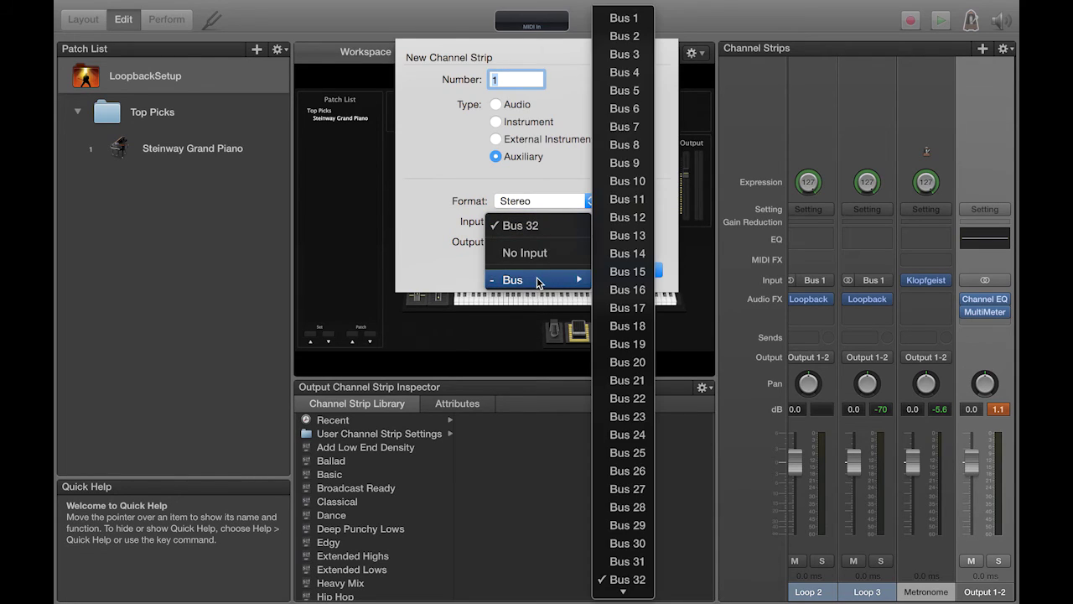
pyautogui.click(637, 36)
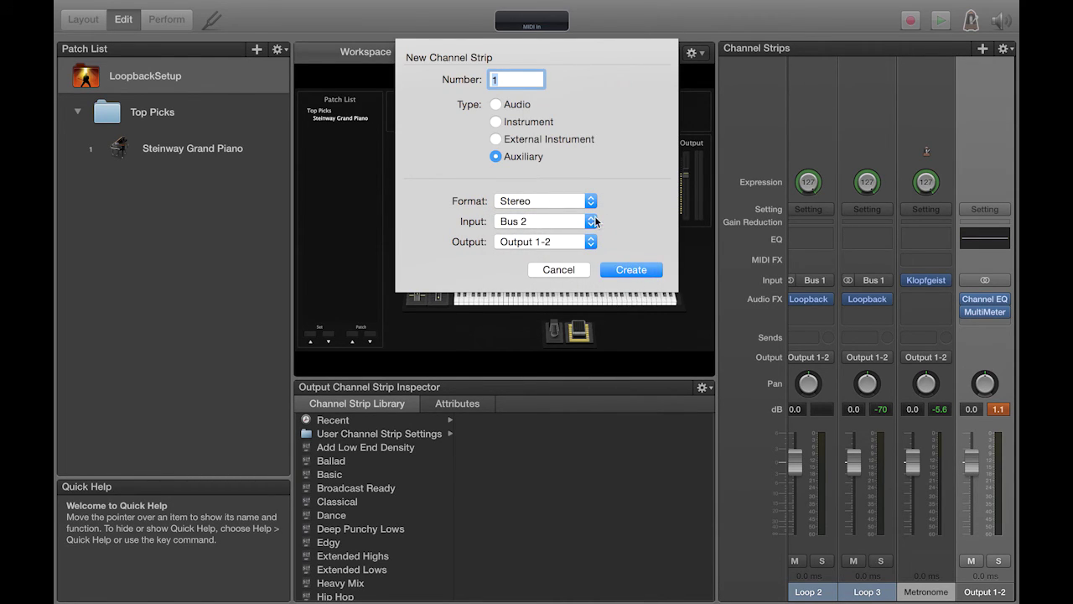
pyautogui.click(521, 78)
pyautogui.press('BackSpace')
pyautogui.write('2')
pyautogui.click(635, 270)
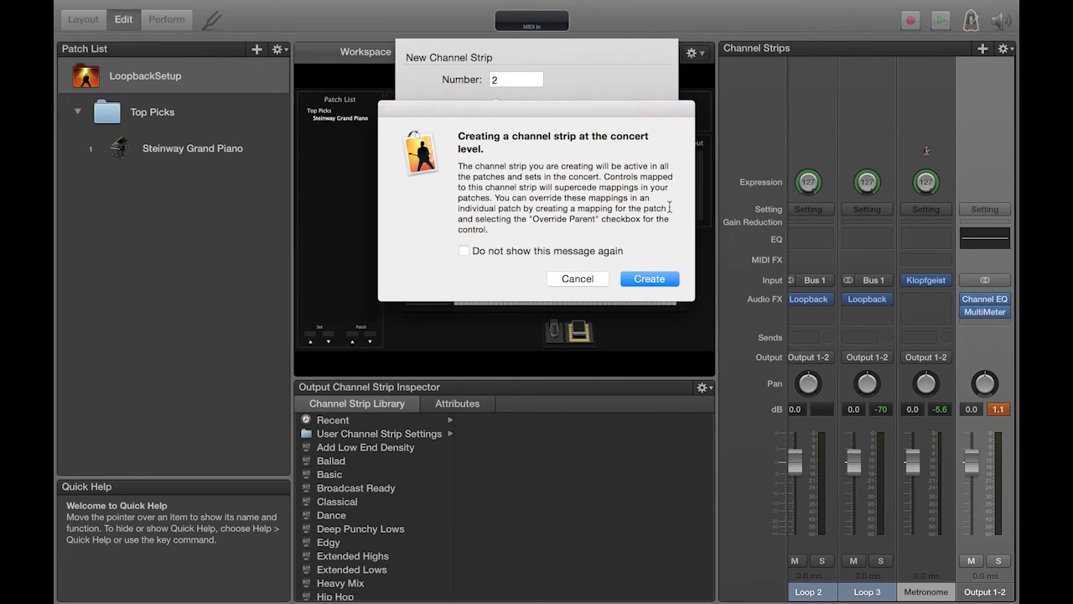
pyautogui.click(650, 279)
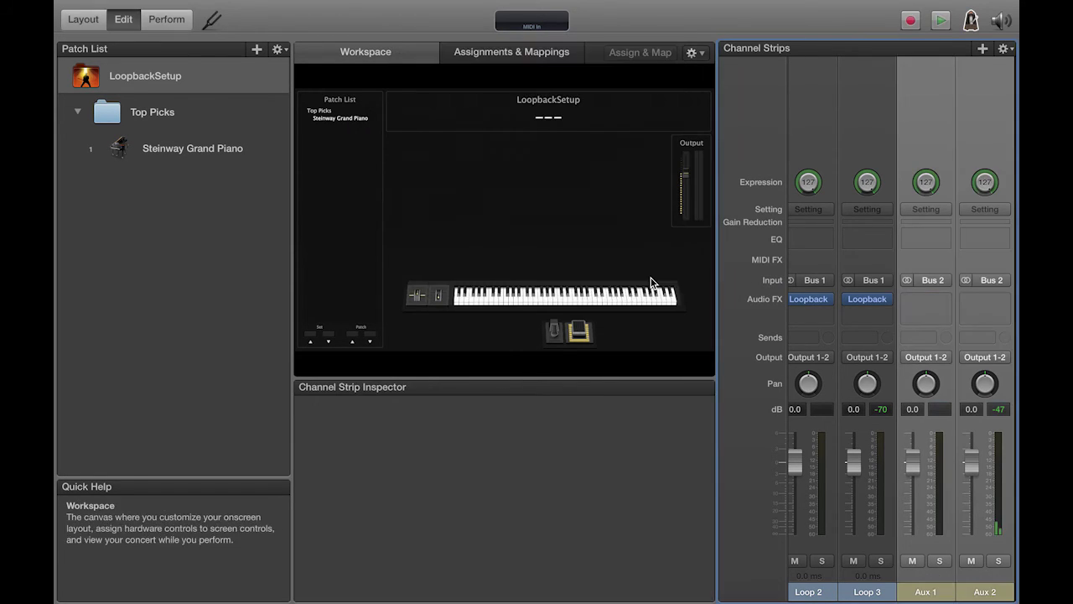
# Set Aux 2's input to Bus 3
pyautogui.hscroll(2, 916, 269)
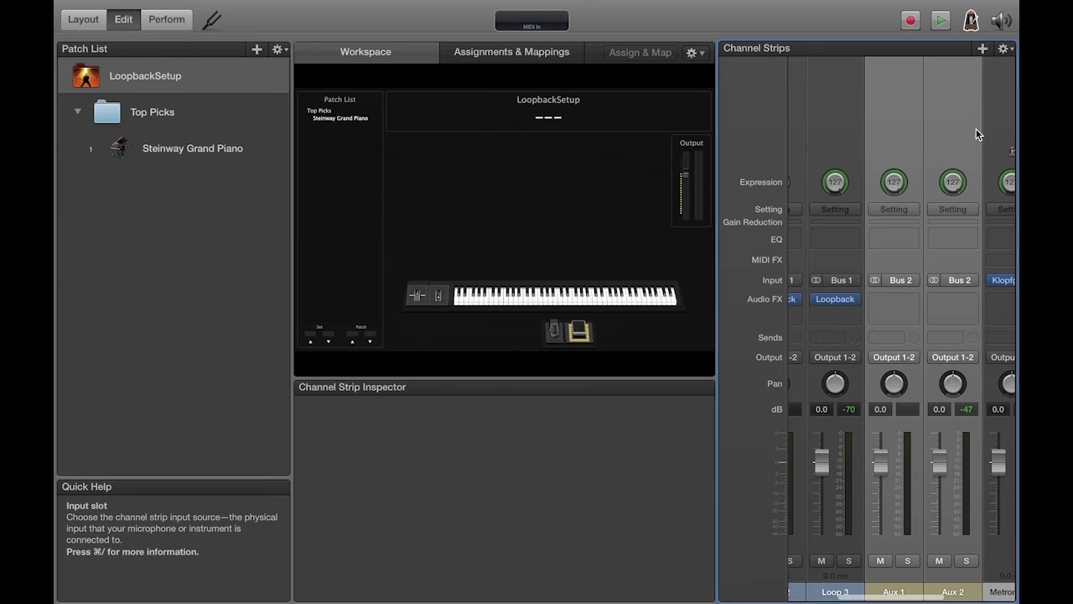
pyautogui.click(976, 128)
pyautogui.click(951, 281)
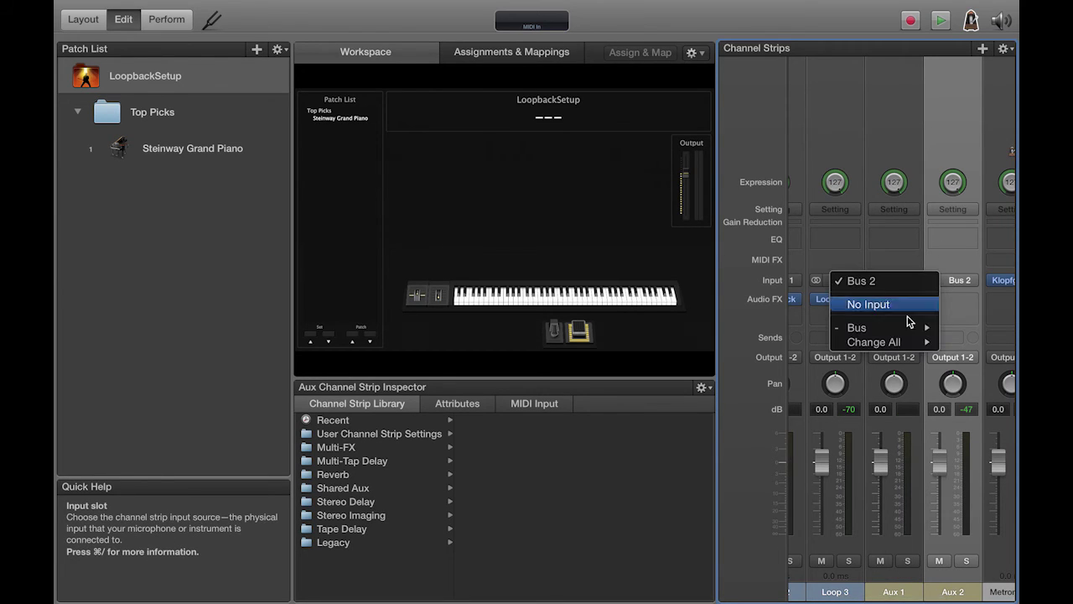
pyautogui.moveTo(894, 329)
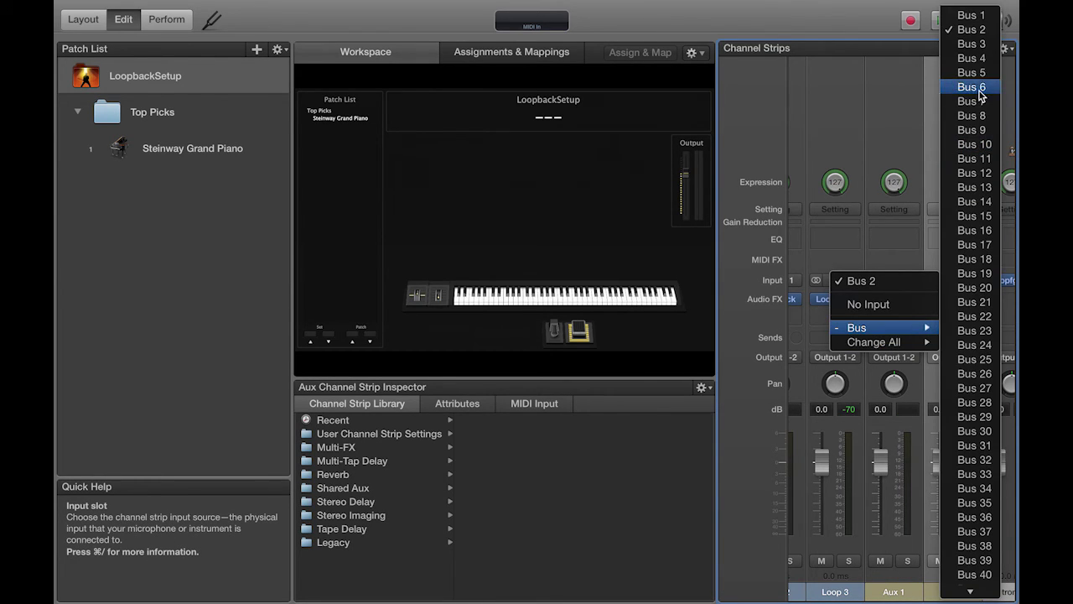
pyautogui.click(976, 46)
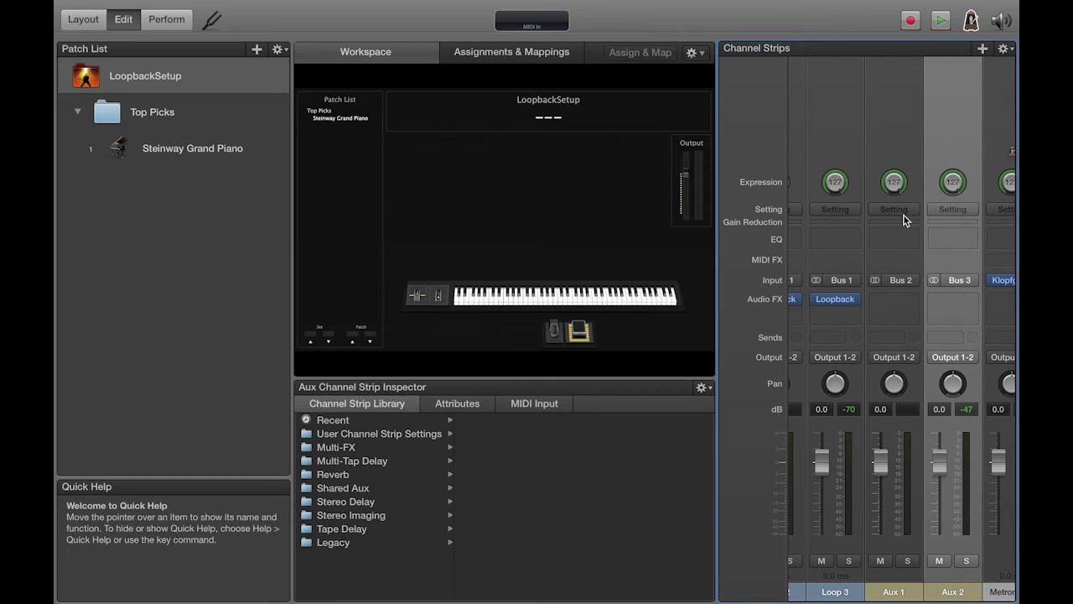
# Rename Aux 1 to 'Mix' and Aux 2 to 'Mix+Click'
pyautogui.click(895, 593)
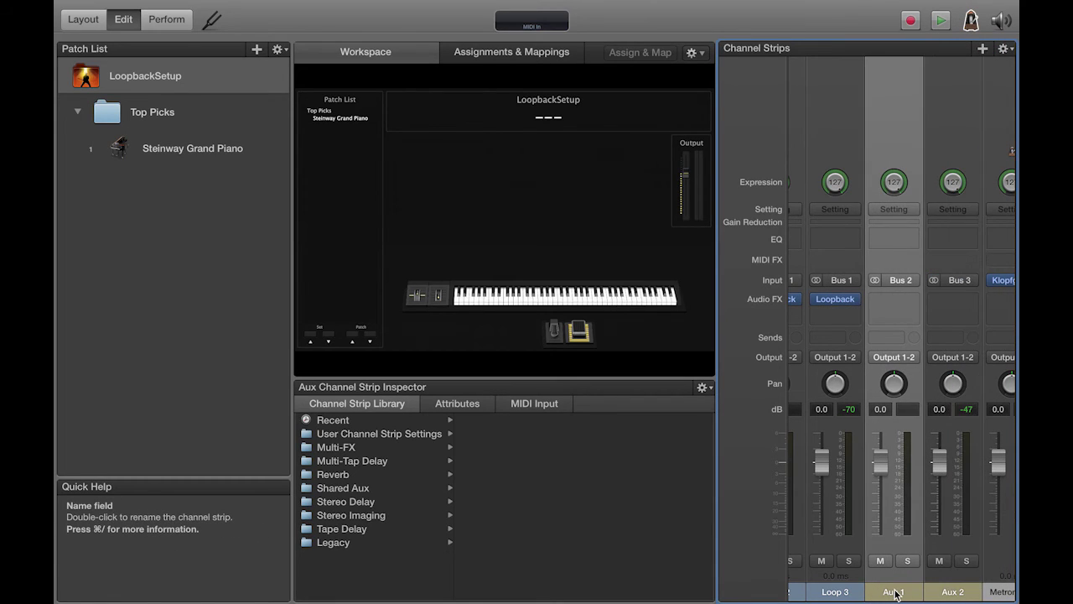
pyautogui.rightClick(895, 592)
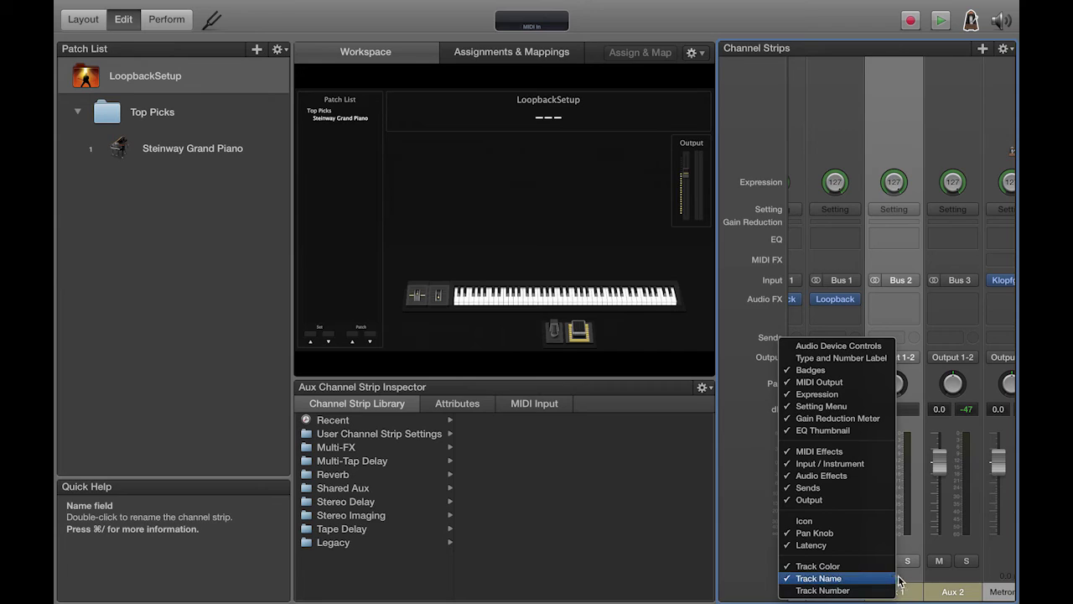
pyautogui.click(899, 580)
pyautogui.doubleClick(896, 592)
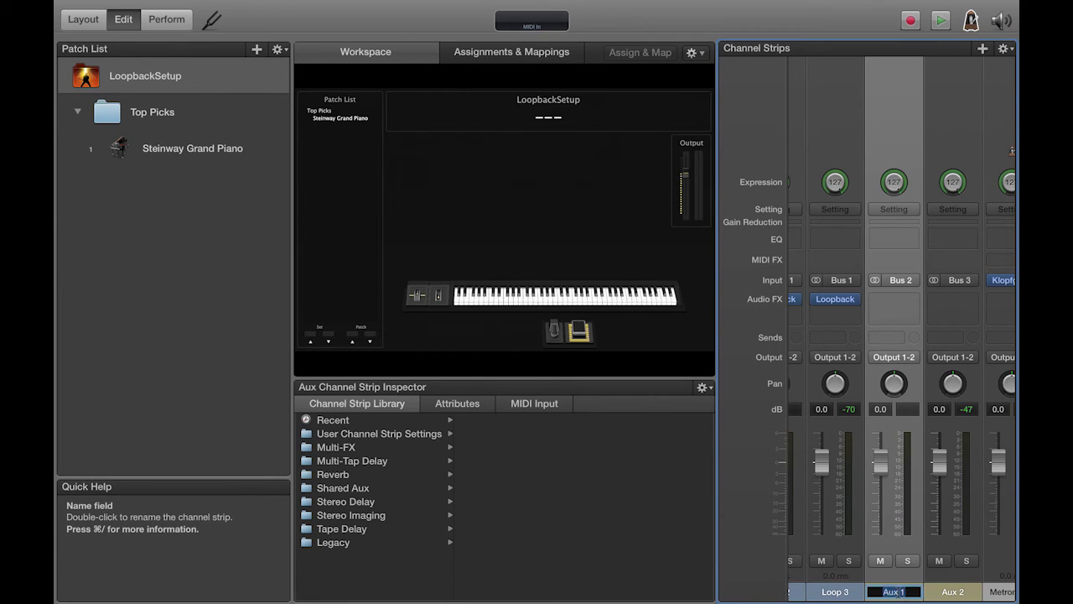
pyautogui.write('Mix')
pyautogui.press('Return')
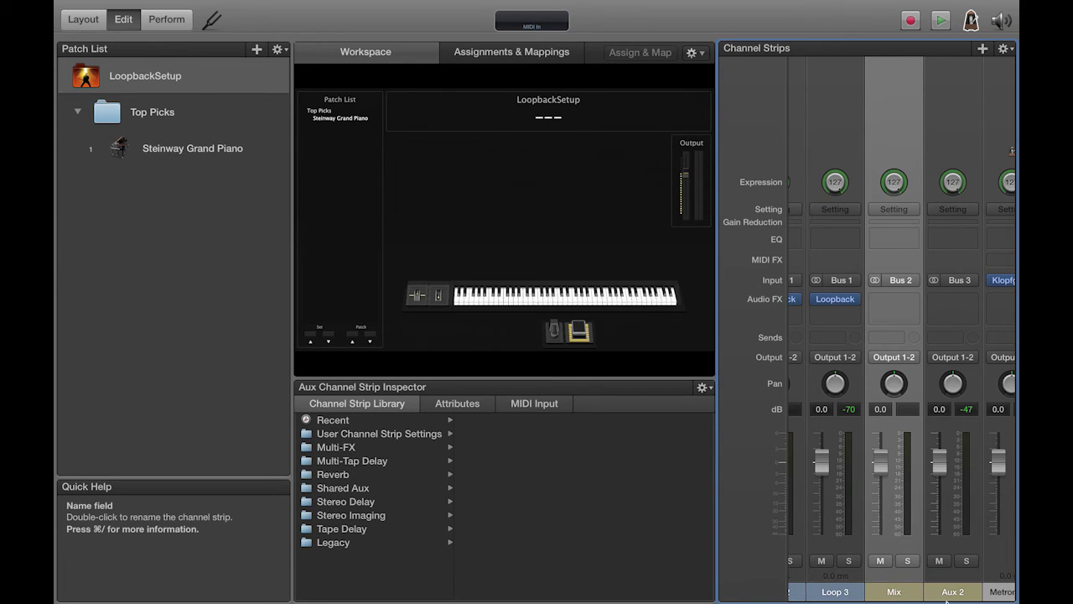
pyautogui.click(961, 594)
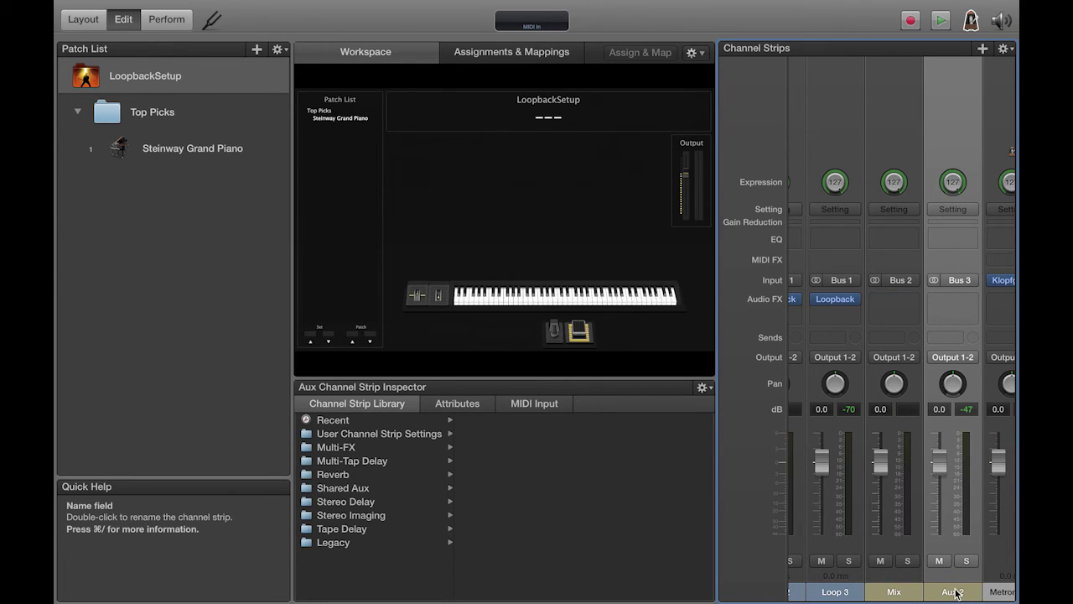
pyautogui.doubleClick(957, 592)
pyautogui.write('Mix')
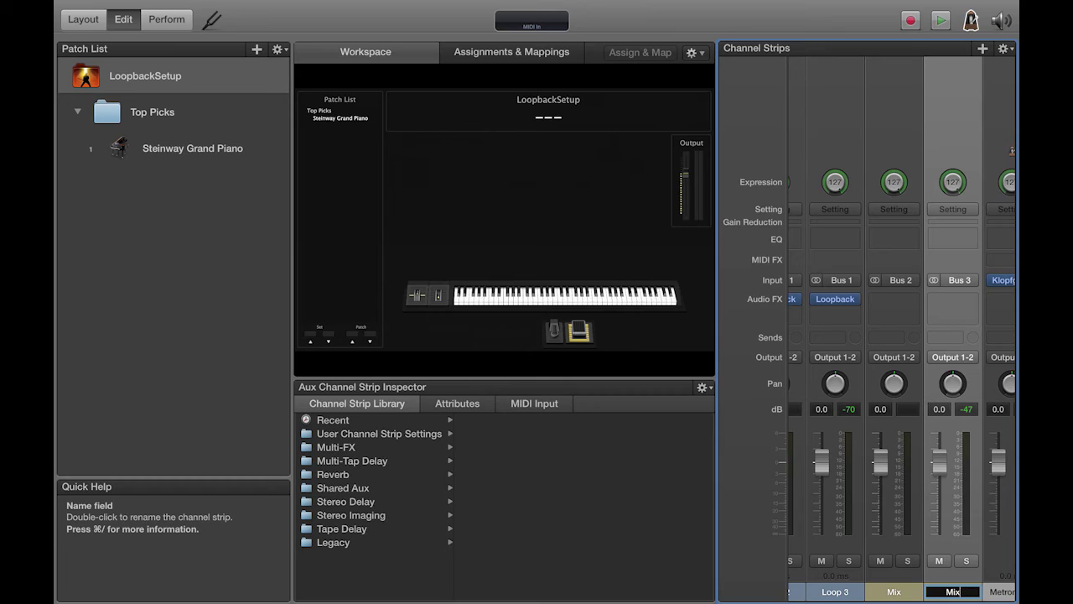
pyautogui.write('+Click')
pyautogui.press('Return')
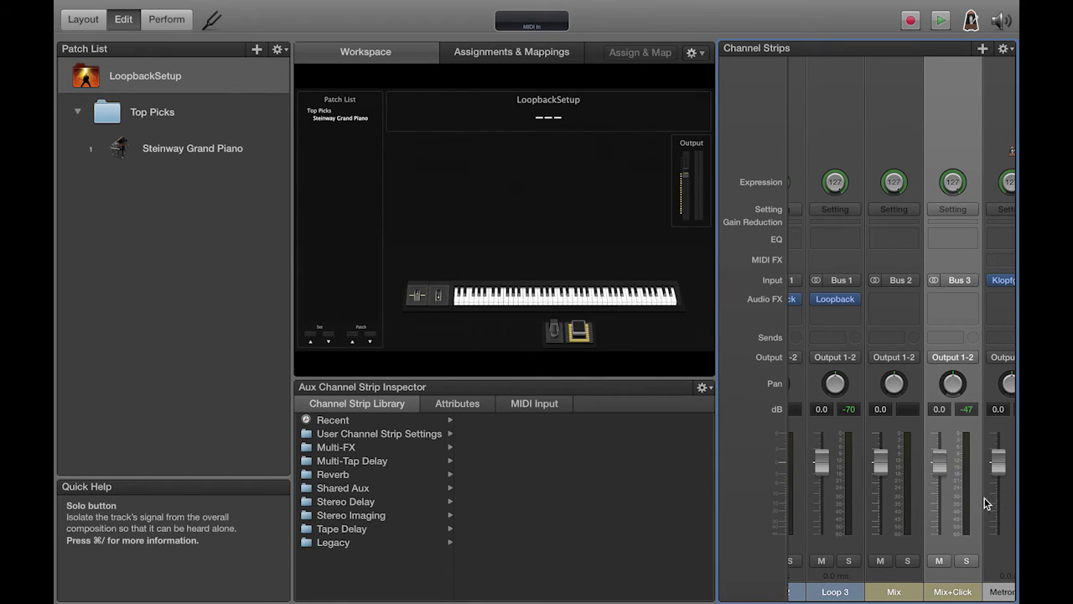
# Route the Mix+Click strip's output to Output 7-8
pyautogui.click(953, 358)
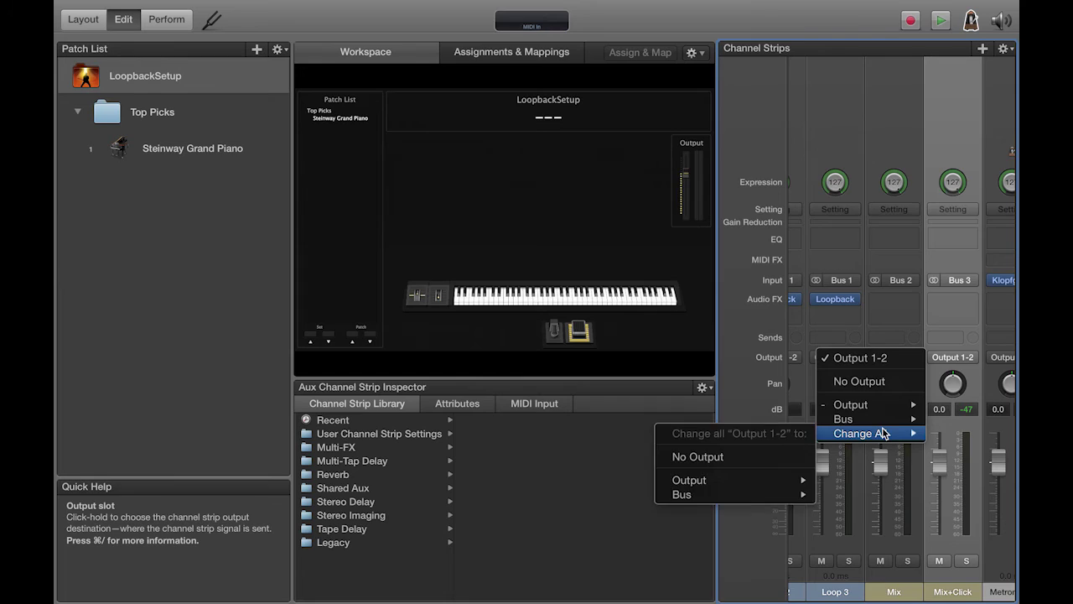
pyautogui.moveTo(884, 422)
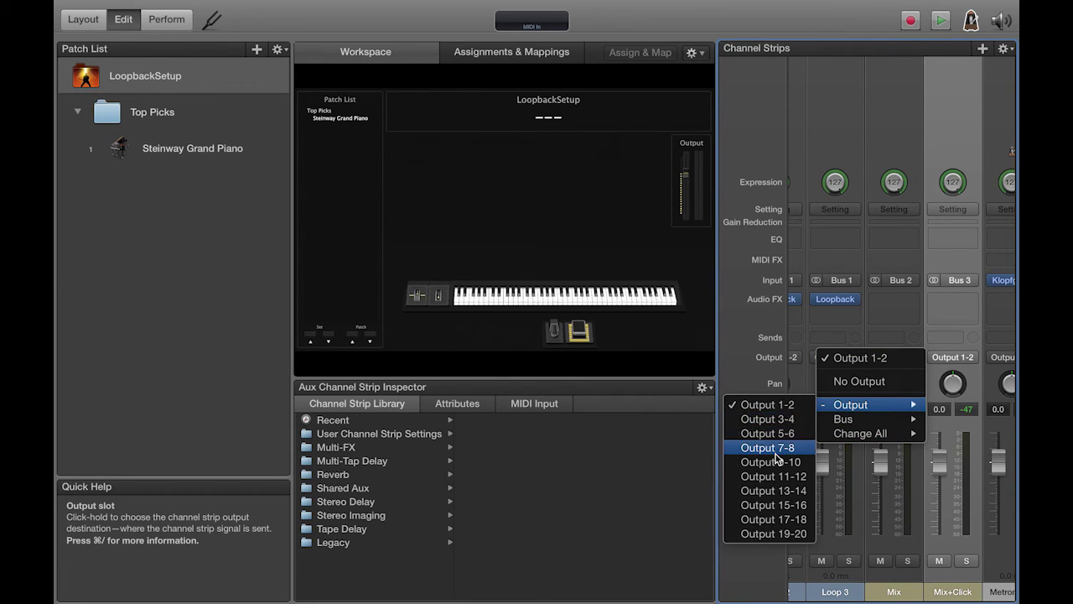
pyautogui.click(777, 449)
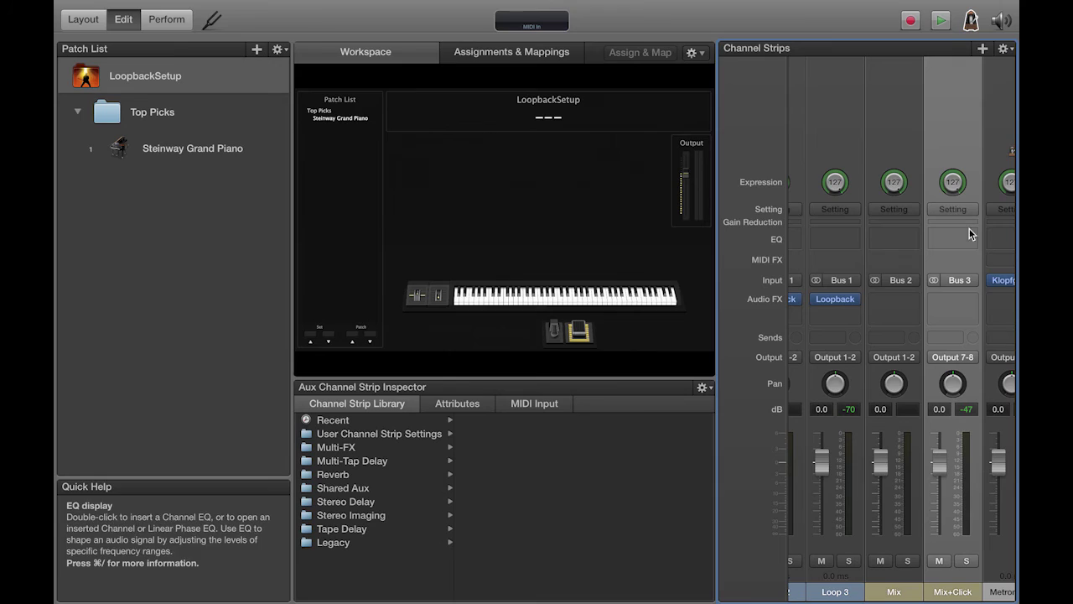
# Add a send from the Mix strip to Bus 3 (Mix+Click) at 0 dB
pyautogui.click(890, 340)
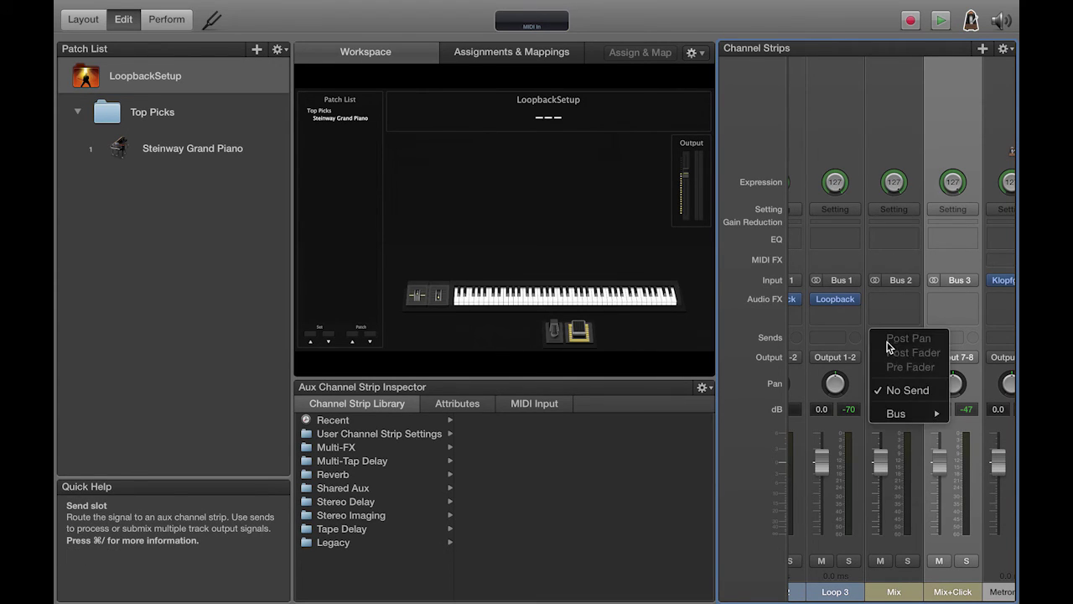
pyautogui.moveTo(895, 413)
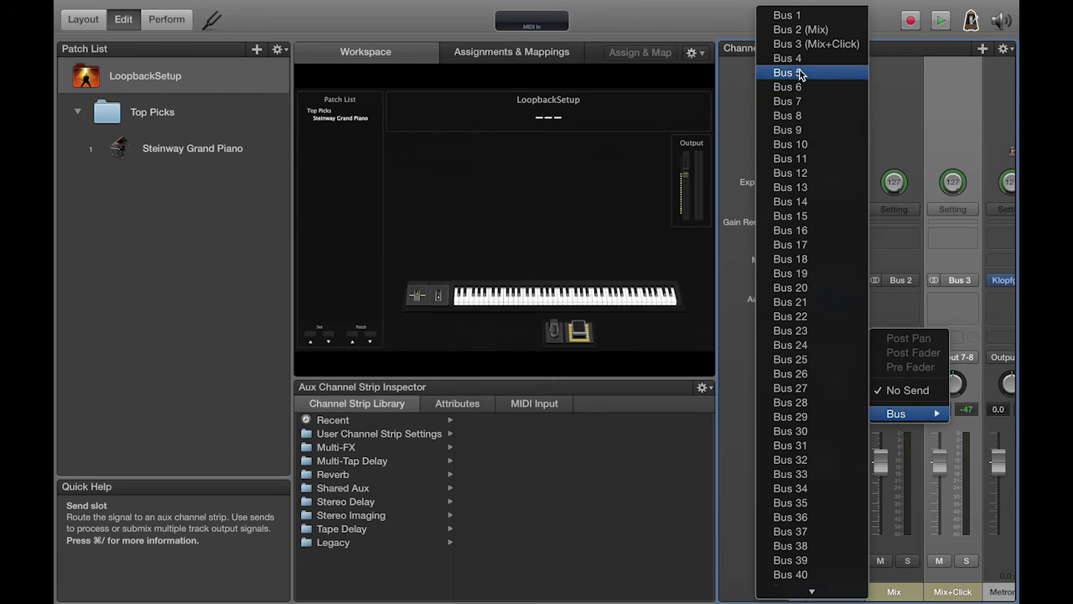
pyautogui.click(806, 44)
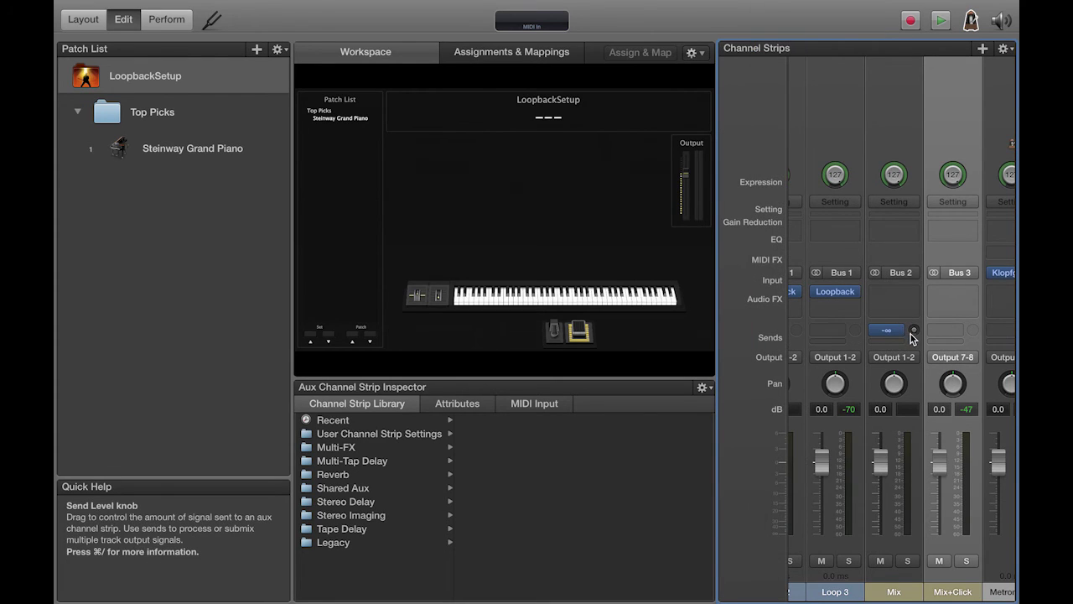
pyautogui.moveTo(914, 333); pyautogui.dragTo(914, 286)
pyautogui.moveTo(914, 251); pyautogui.dragTo(913, 200)
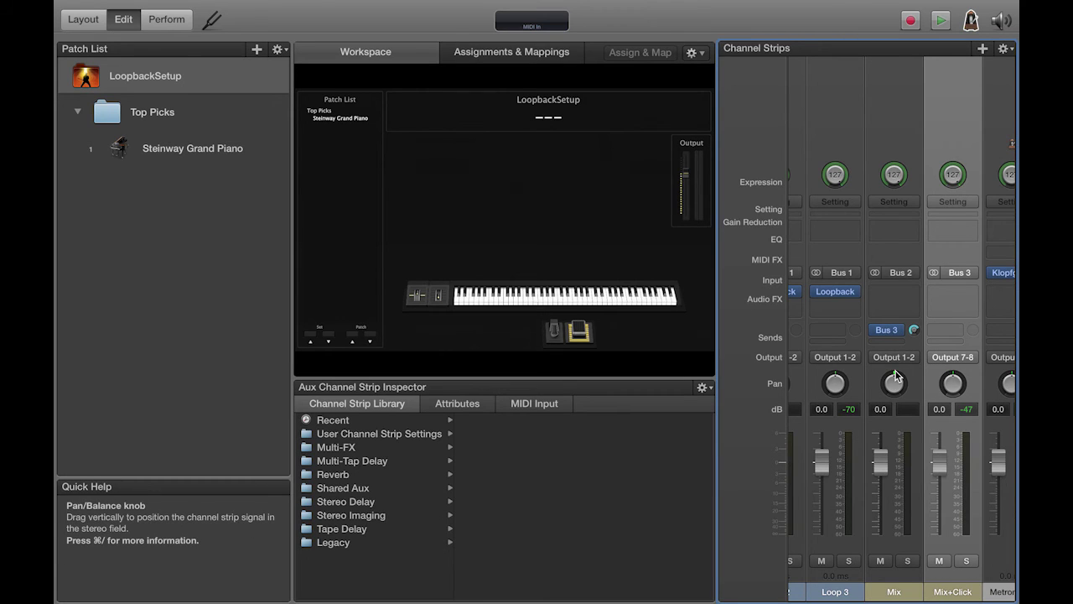
# Change the Metronome output from Output 1-2 to Bus 3 (Mix+Click)
pyautogui.hscroll(-1, 897, 377)
pyautogui.hscroll(5, 898, 377)
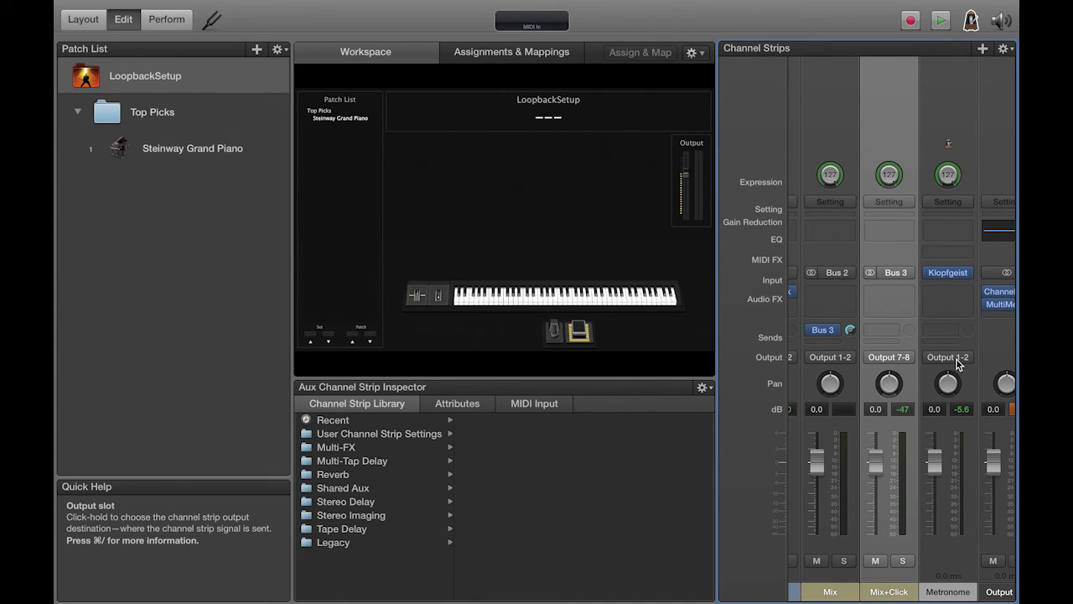
pyautogui.click(958, 363)
pyautogui.moveTo(898, 408)
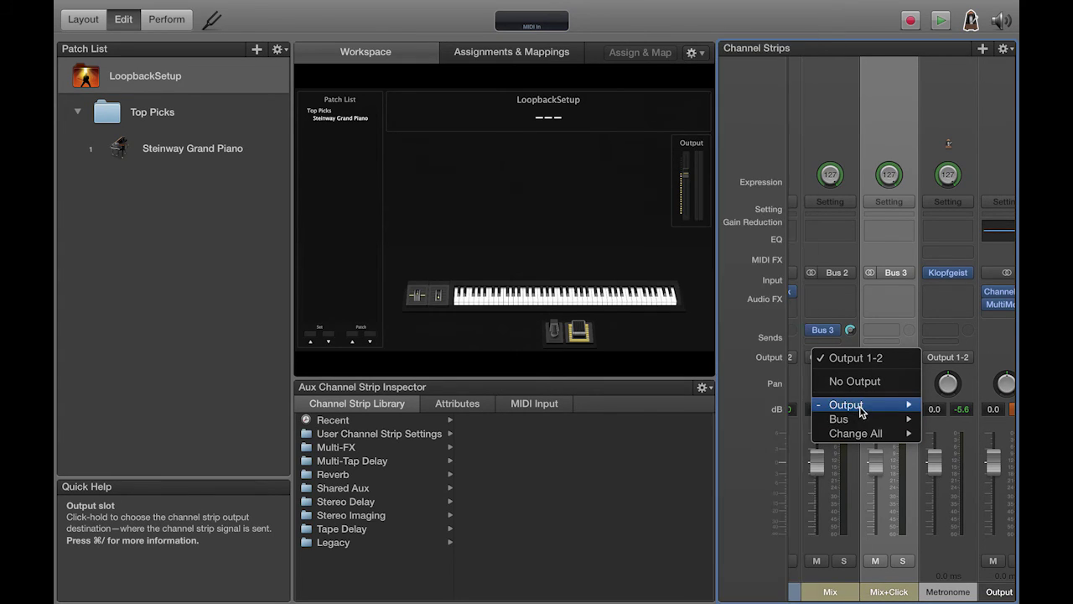
pyautogui.moveTo(847, 411)
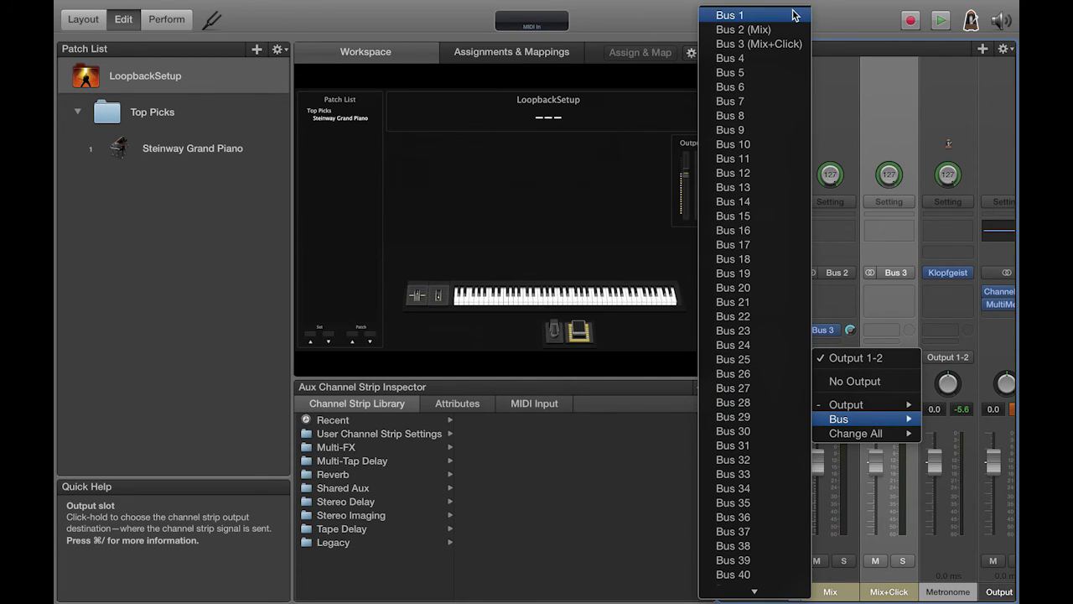
pyautogui.click(764, 43)
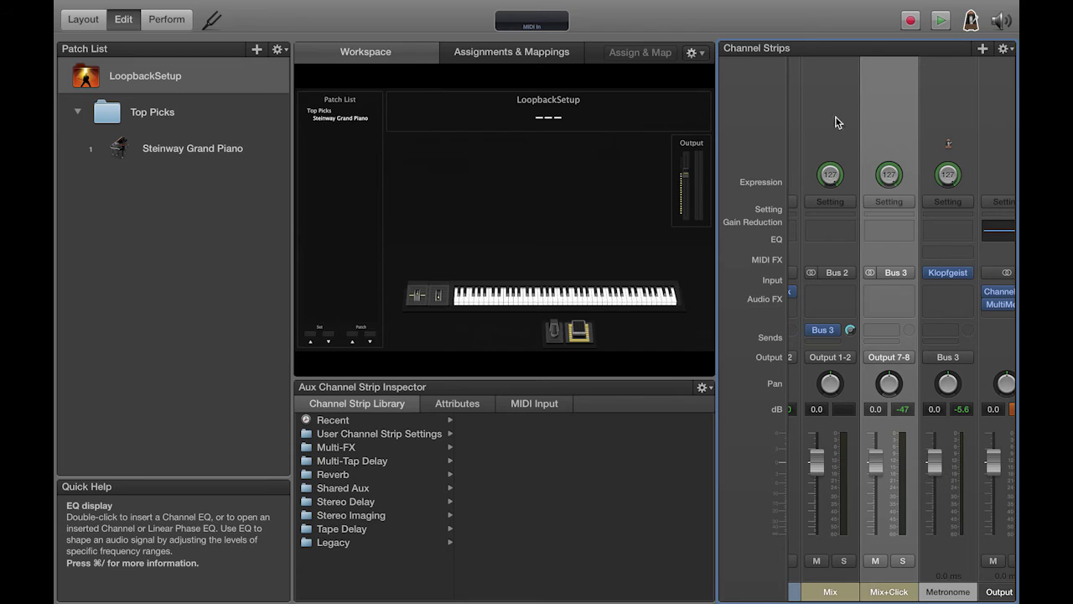
pyautogui.hscroll(1, 847, 159)
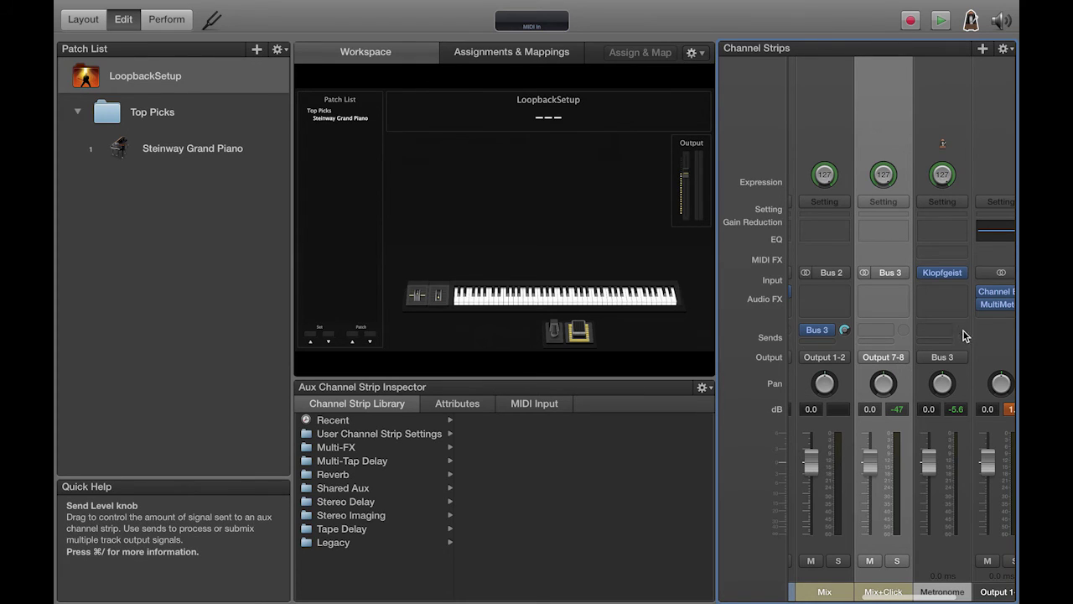
pyautogui.hscroll(5, 964, 340)
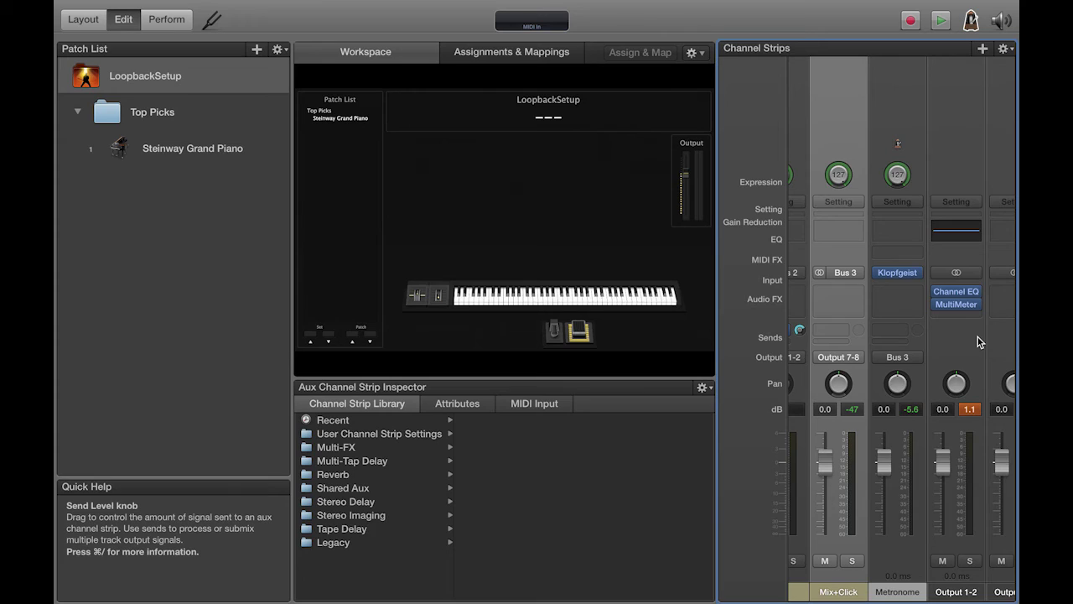
pyautogui.click(976, 340)
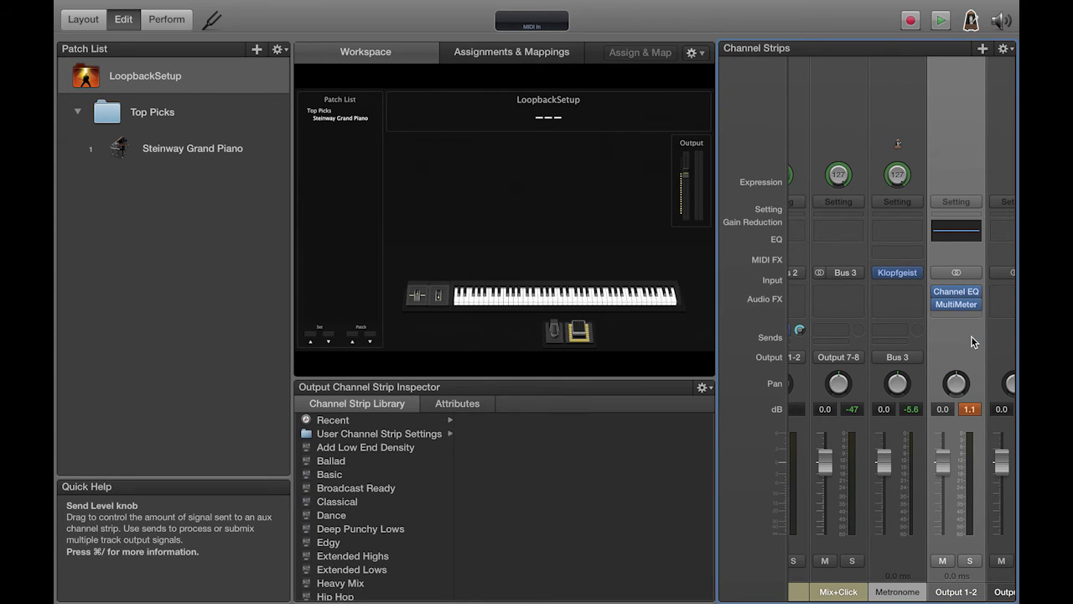
pyautogui.hscroll(3, 972, 341)
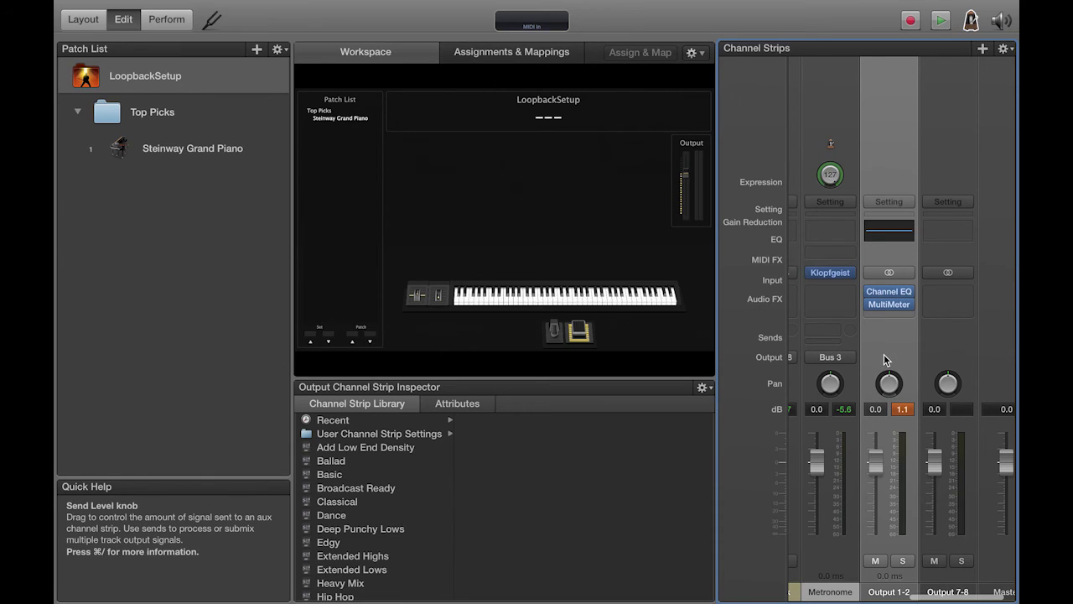
pyautogui.hscroll(-2, 886, 360)
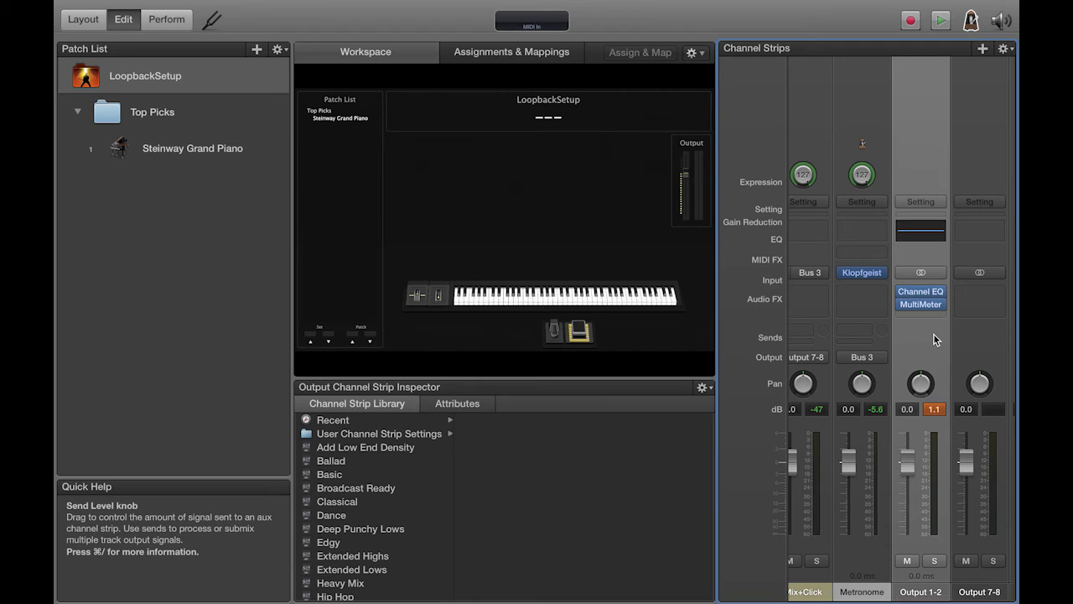
pyautogui.hscroll(-4, 934, 335)
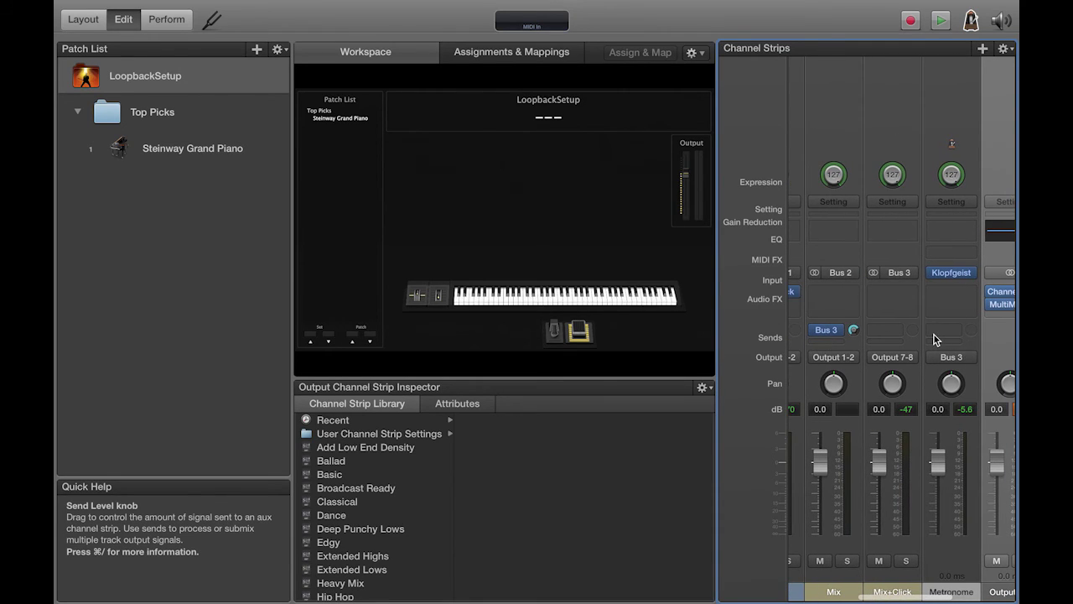
pyautogui.click(834, 235)
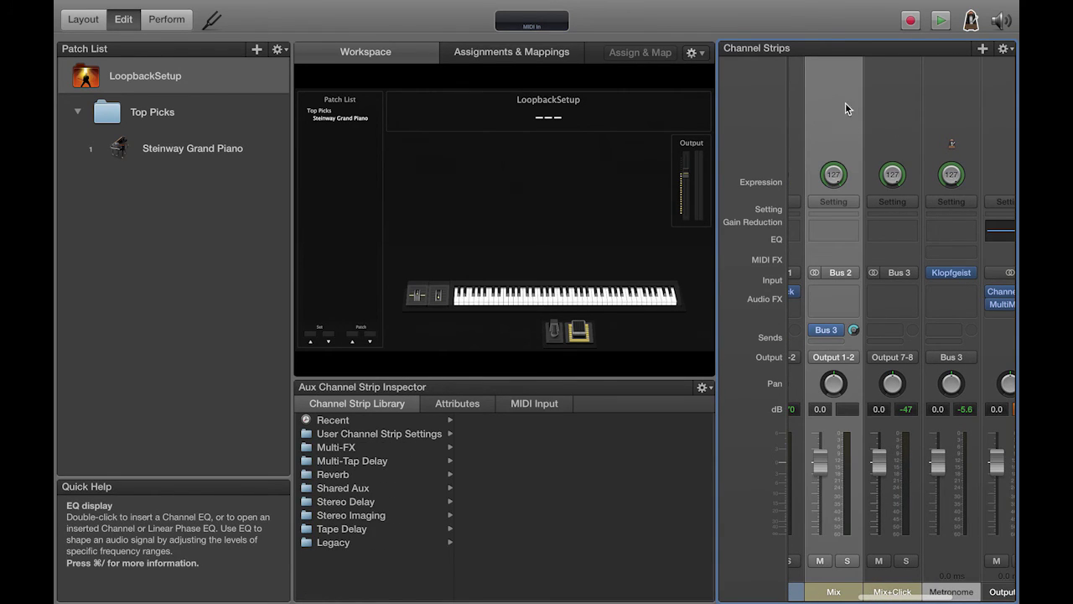
pyautogui.click(906, 124)
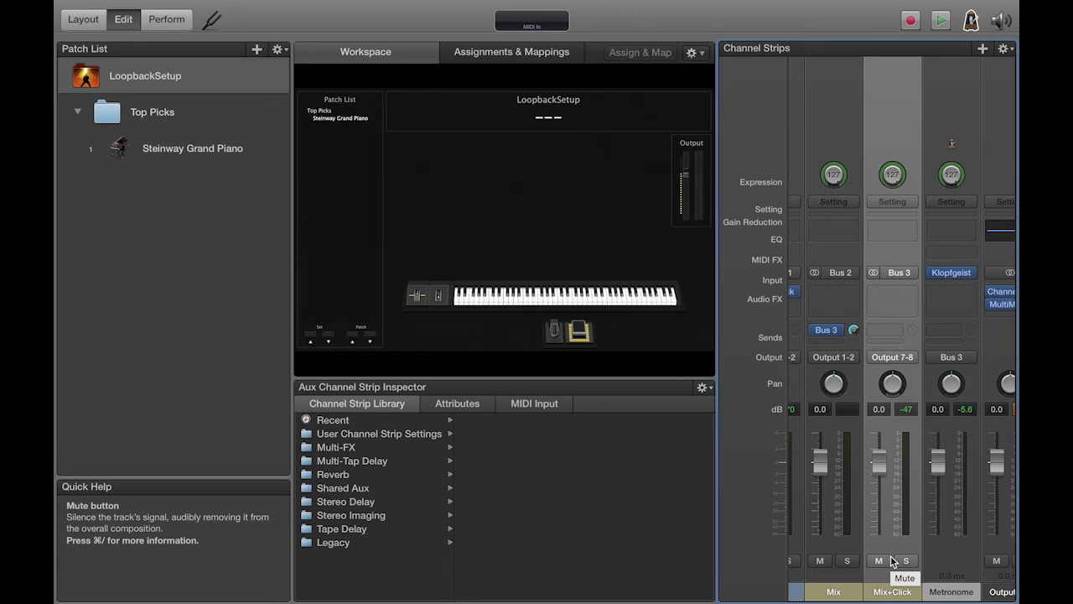
pyautogui.hscroll(-2, 892, 566)
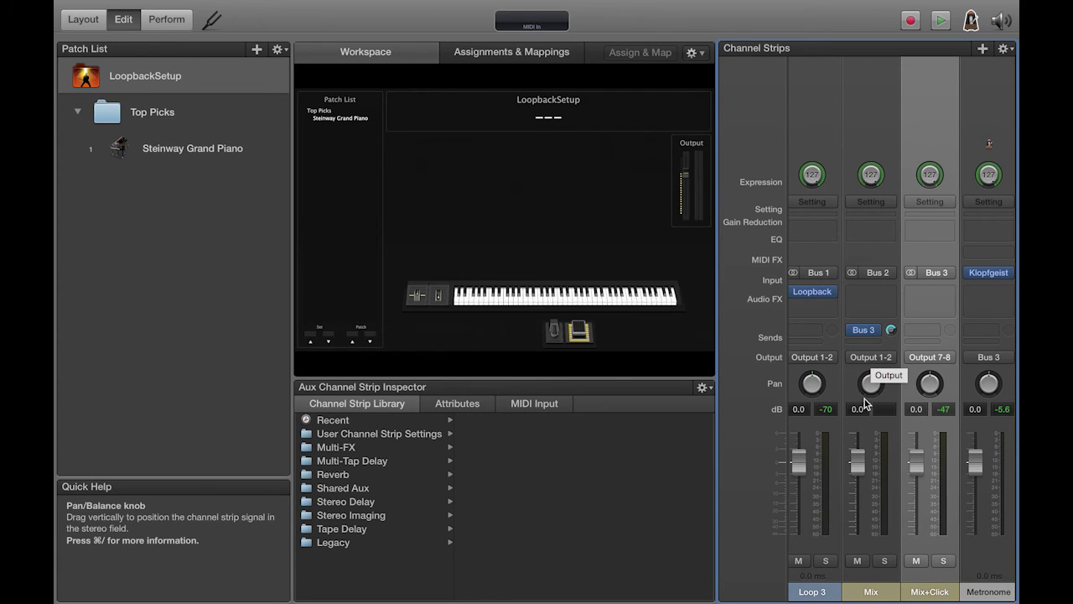
# Route the outputs of Loop 1, Loop 2 and Loop 3 to Bus 2 (Mix)
pyautogui.hscroll(-2, 876, 398)
pyautogui.hscroll(-2, 877, 403)
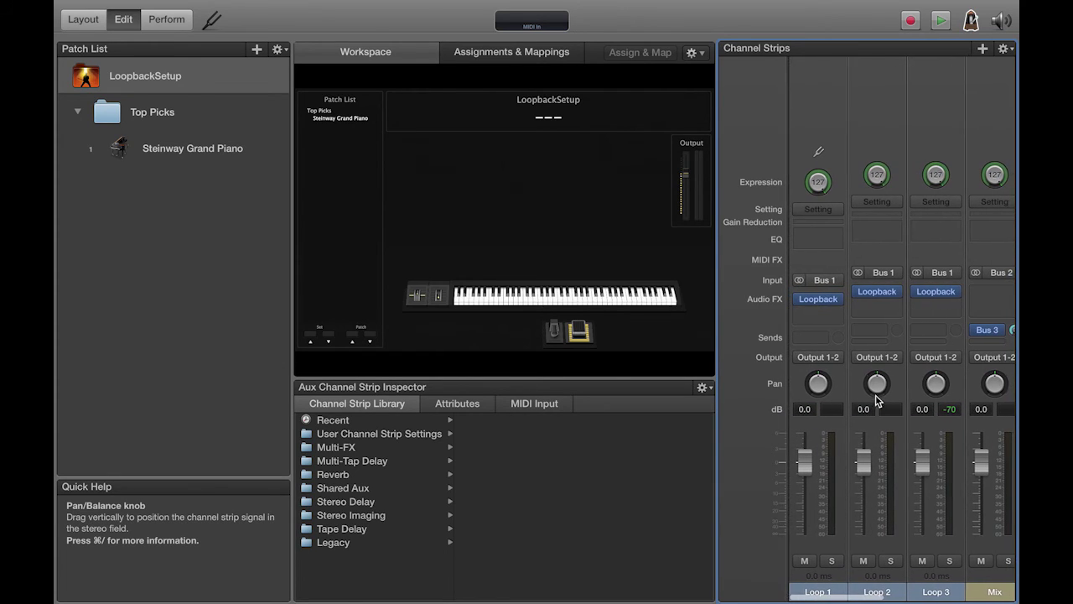
pyautogui.click(828, 358)
pyautogui.moveTo(839, 419)
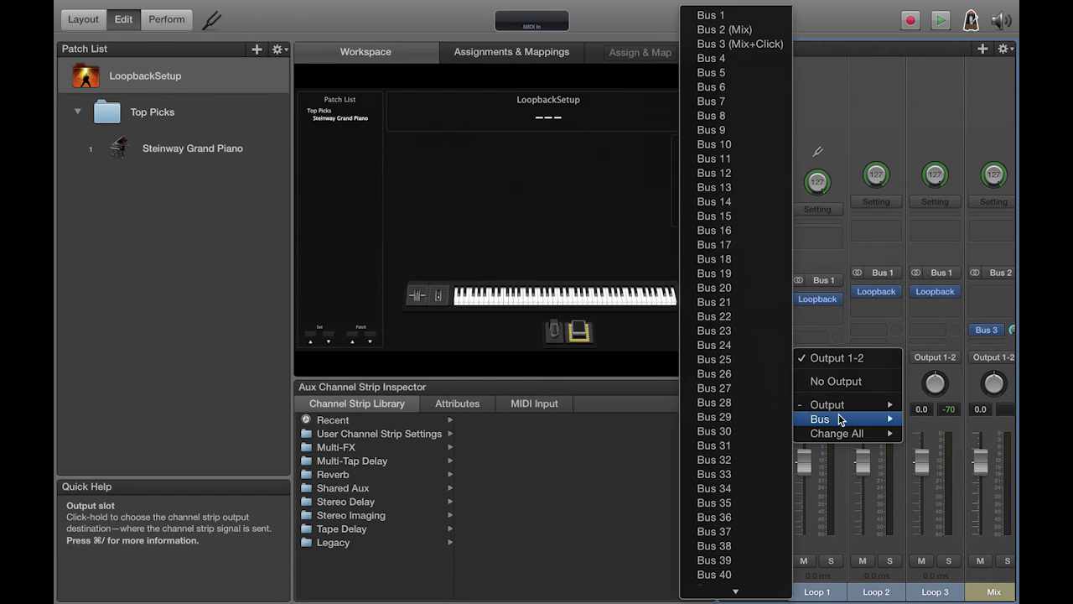
pyautogui.click(750, 29)
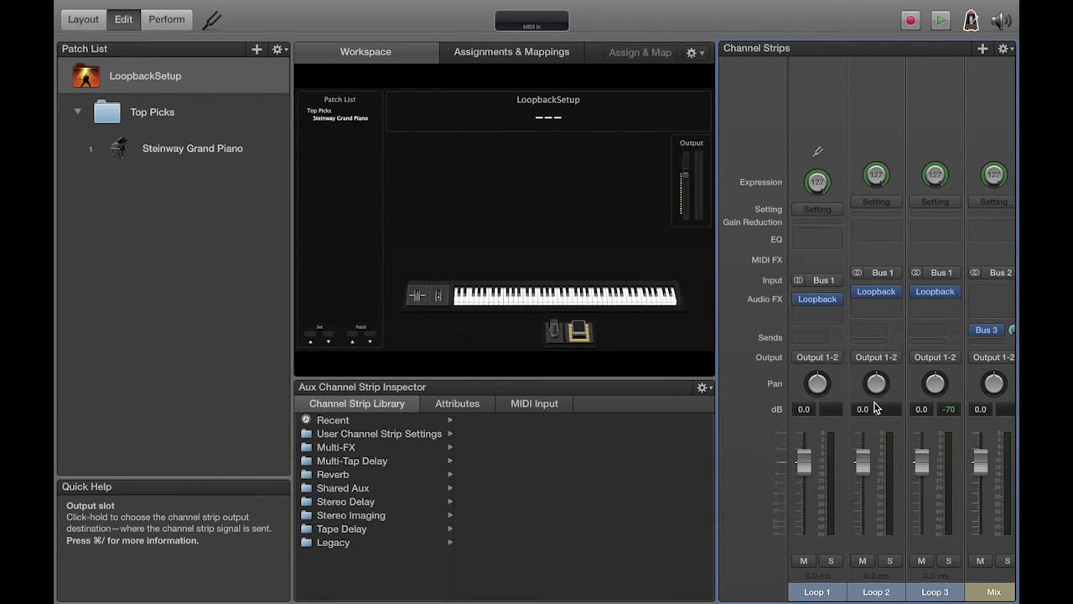
pyautogui.click(878, 358)
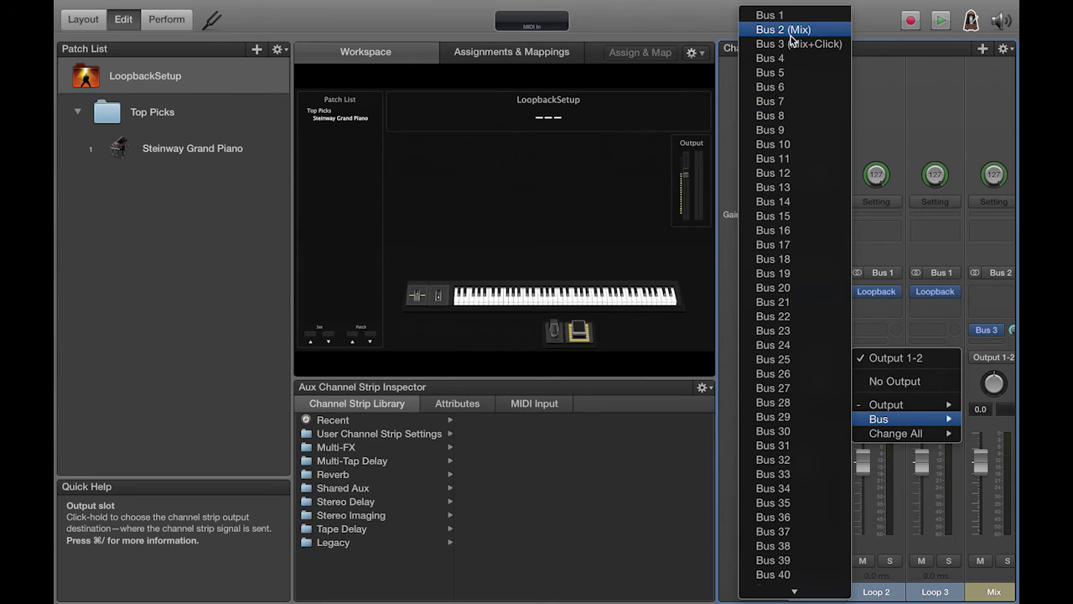
pyautogui.click(790, 33)
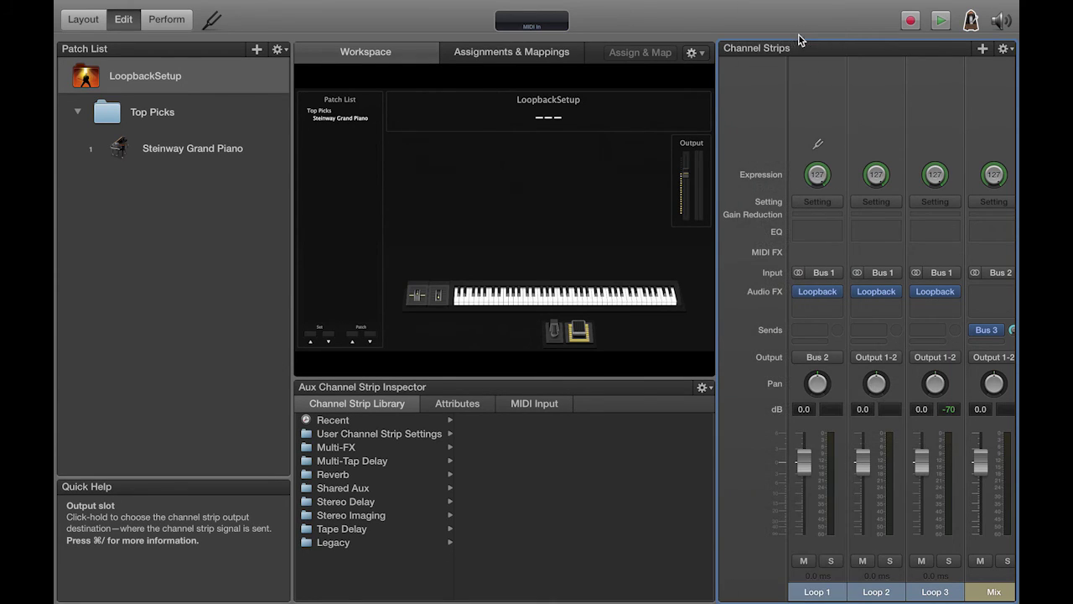
pyautogui.click(934, 358)
pyautogui.moveTo(826, 419)
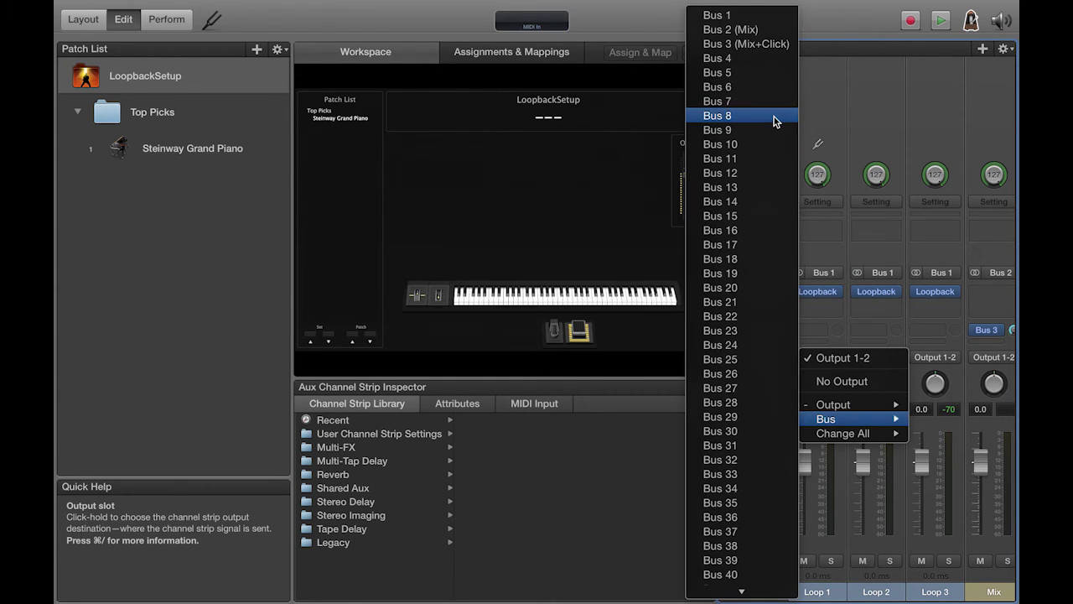
pyautogui.click(746, 30)
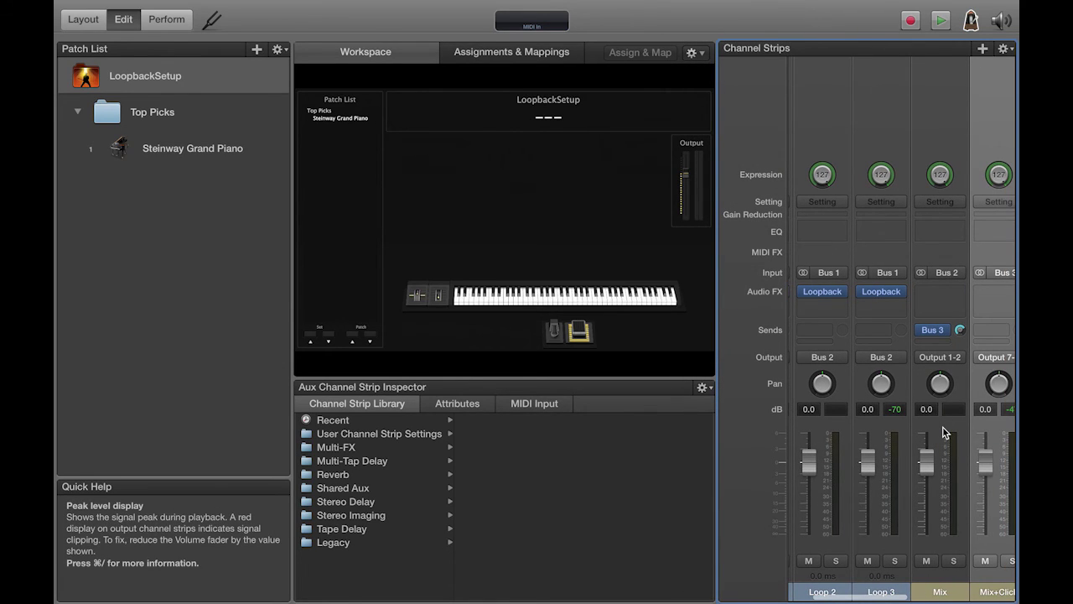
pyautogui.click(978, 253)
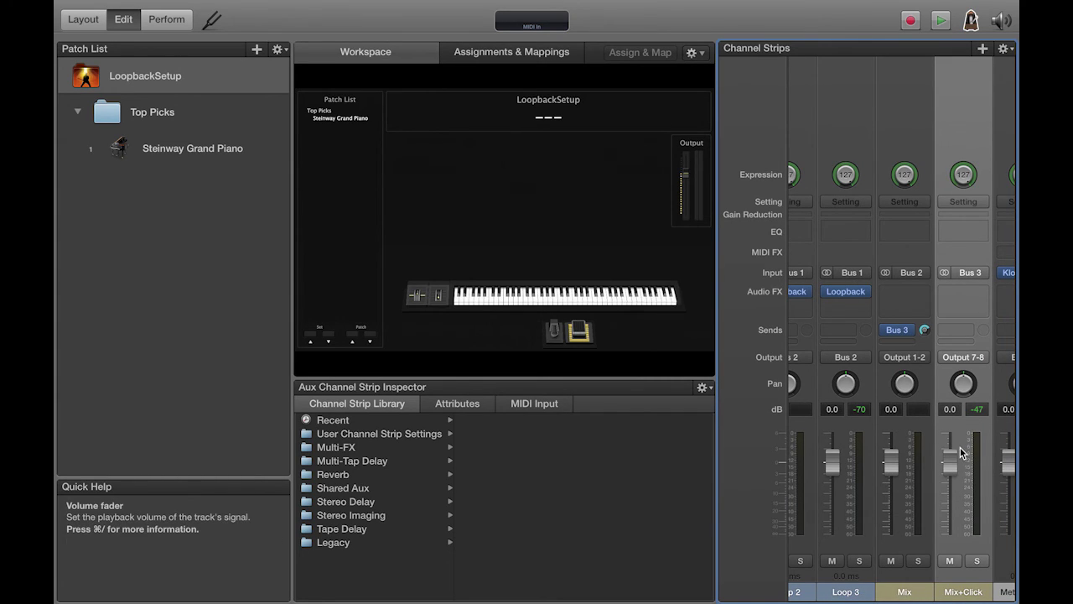
pyautogui.hscroll(-2, 935, 269)
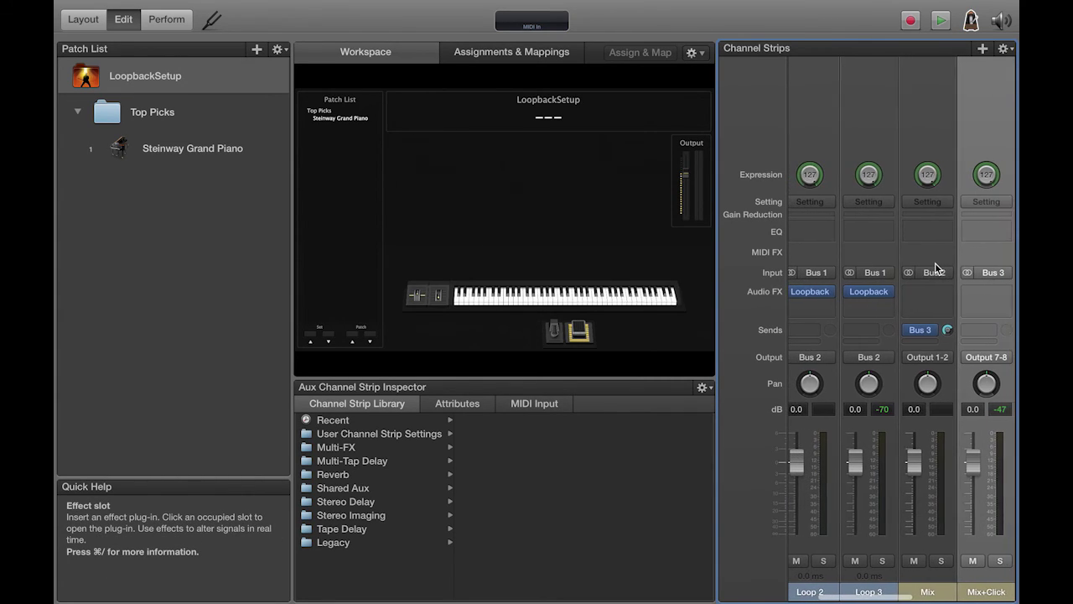
pyautogui.hscroll(3, 935, 265)
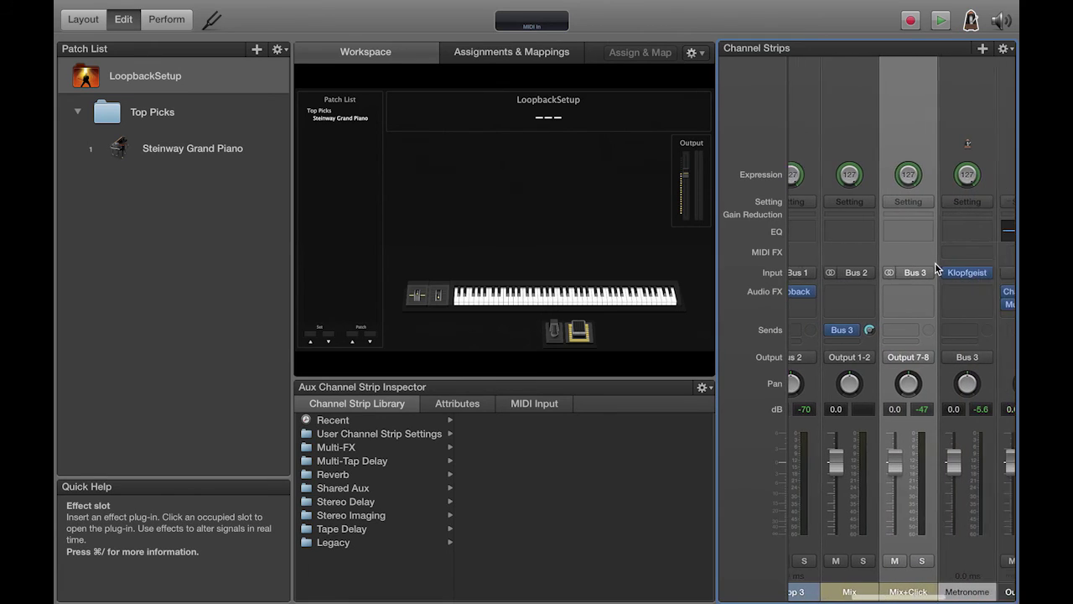
pyautogui.hscroll(2, 935, 267)
pyautogui.hscroll(-4, 935, 267)
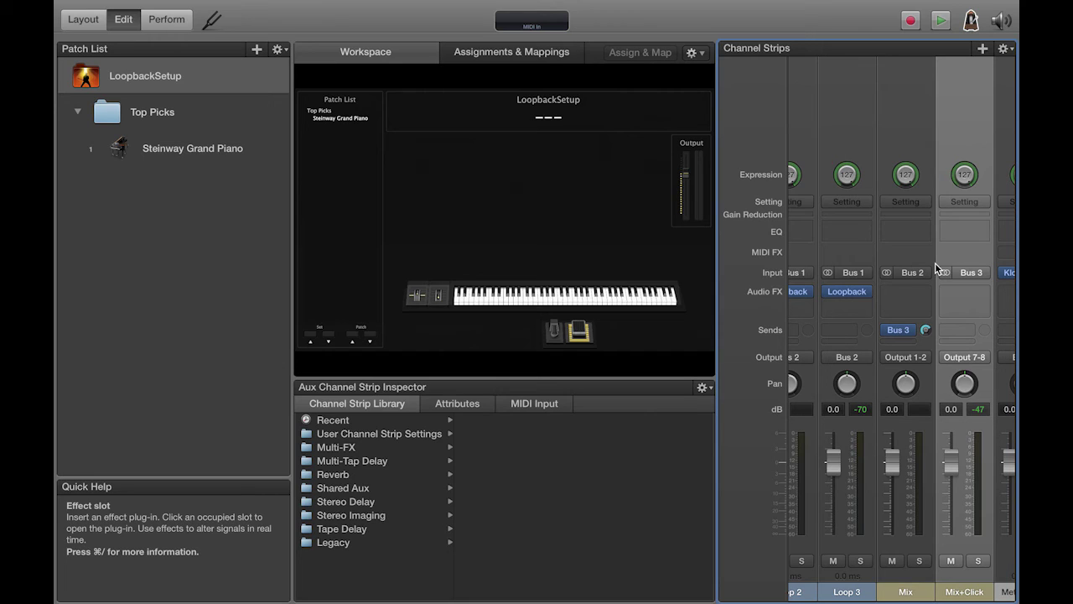
pyautogui.hscroll(-3, 934, 270)
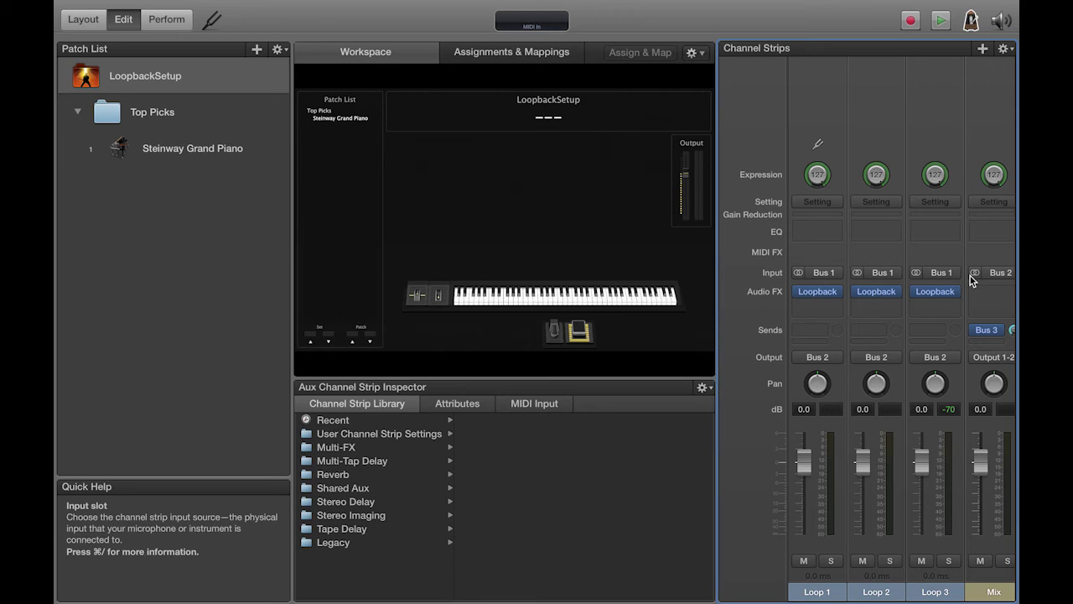
pyautogui.hscroll(5, 970, 280)
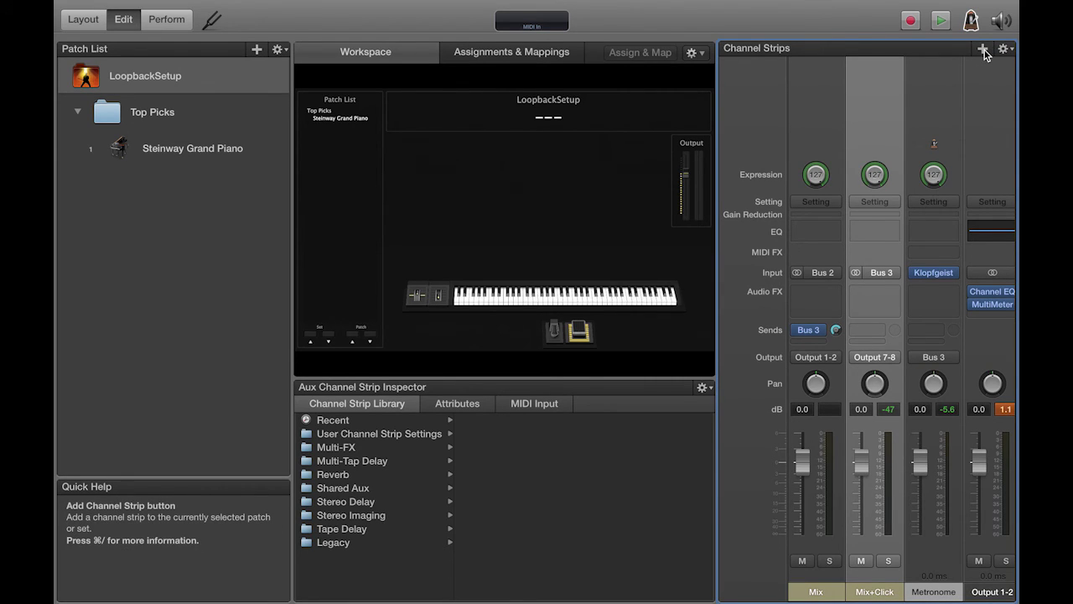
pyautogui.click(984, 50)
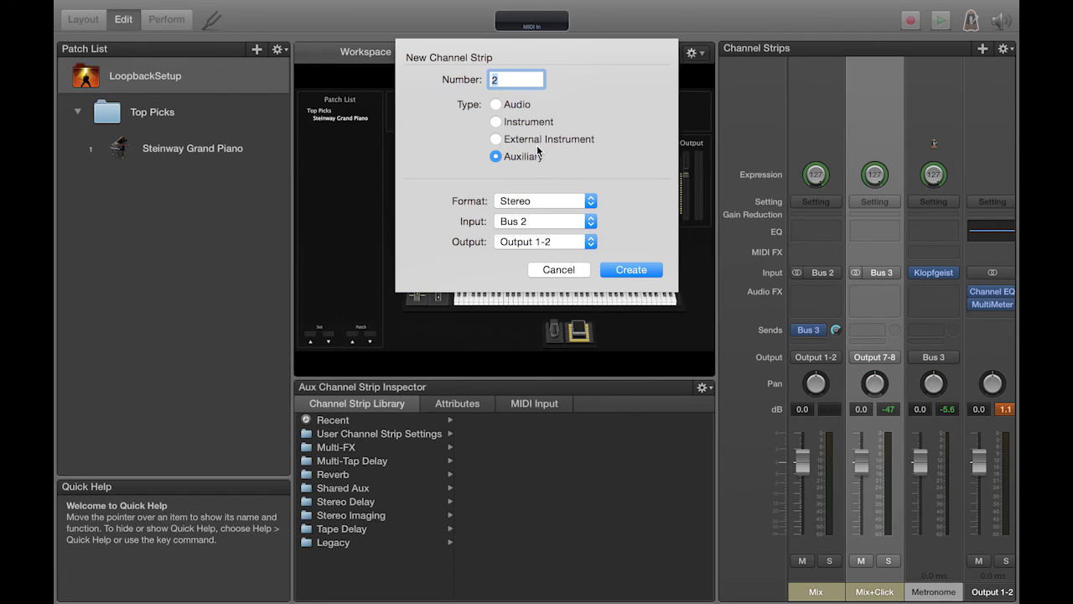
pyautogui.click(545, 224)
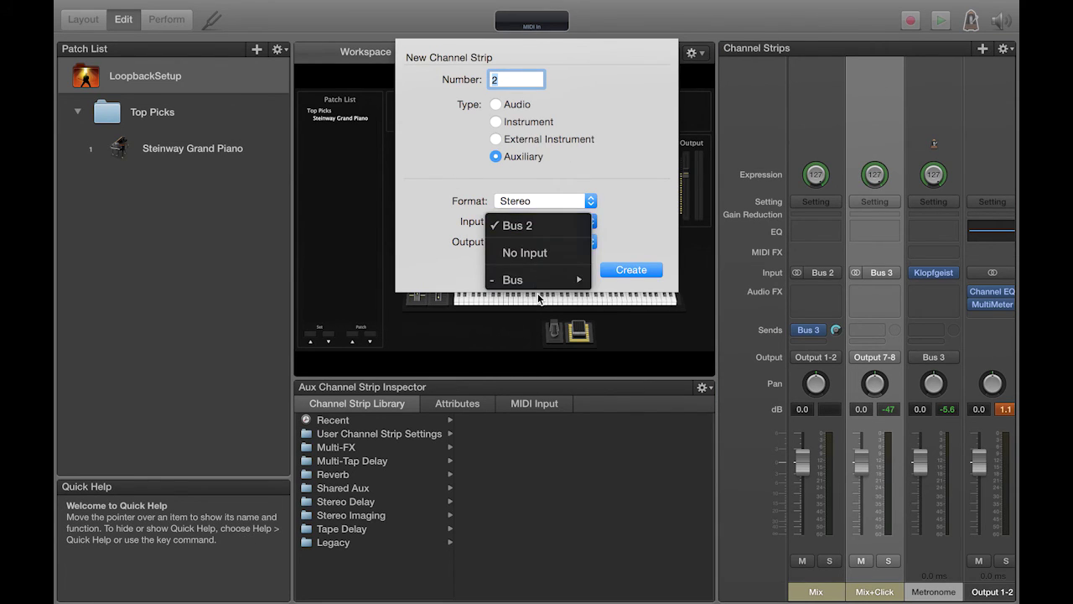
pyautogui.moveTo(554, 279)
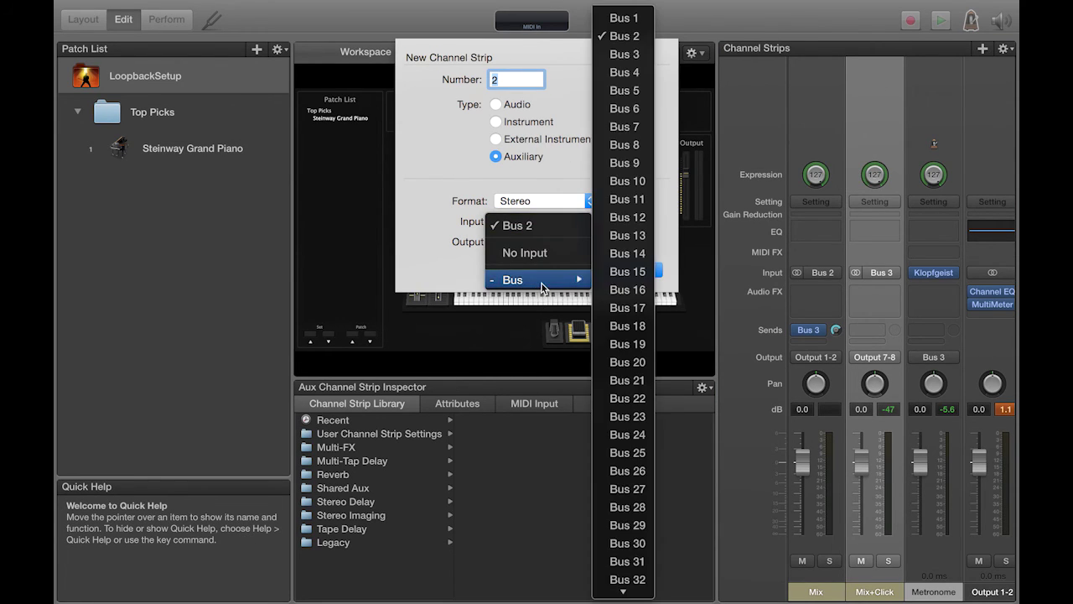
pyautogui.click(636, 77)
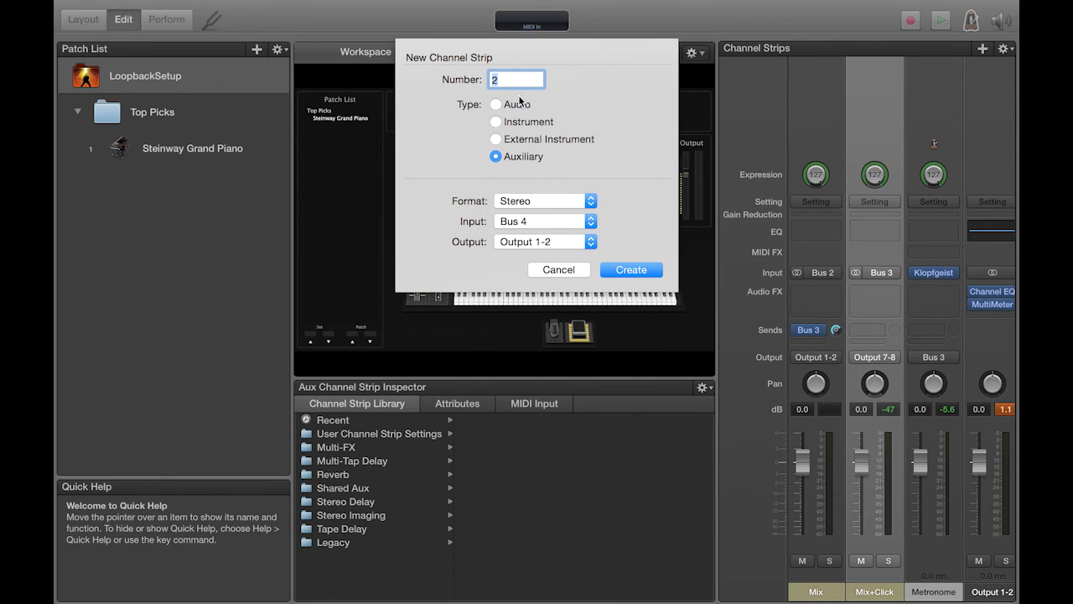
pyautogui.click(631, 270)
pyautogui.click(640, 285)
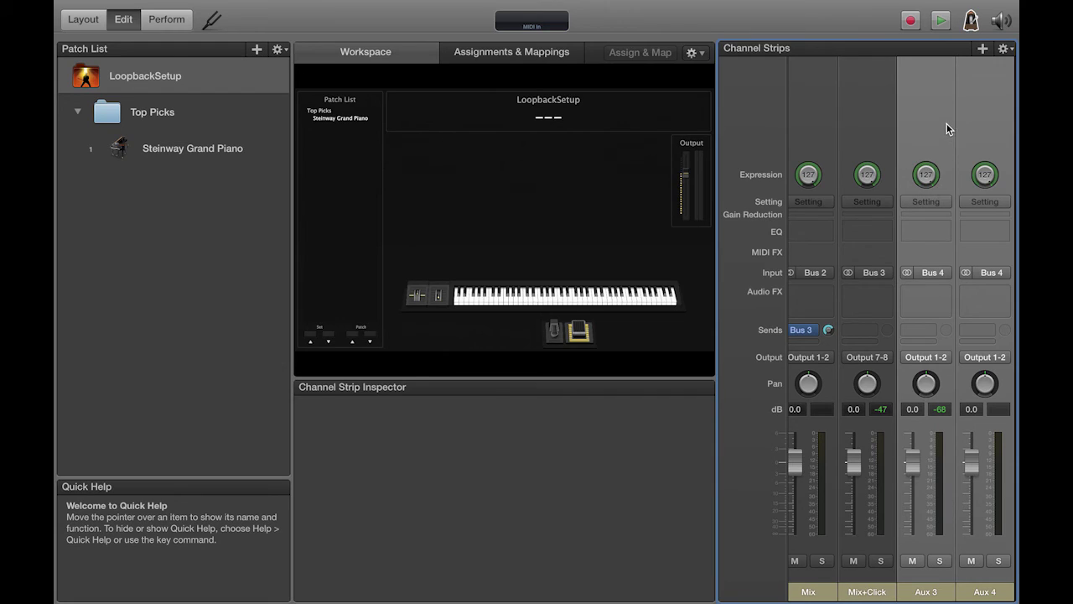
pyautogui.click(946, 123)
pyautogui.keyDown('shift'); pyautogui.click(871, 128); pyautogui.keyUp('shift')
pyautogui.click(943, 120)
pyautogui.keyDown('shift'); pyautogui.click(982, 117); pyautogui.keyUp('shift')
pyautogui.click(983, 118)
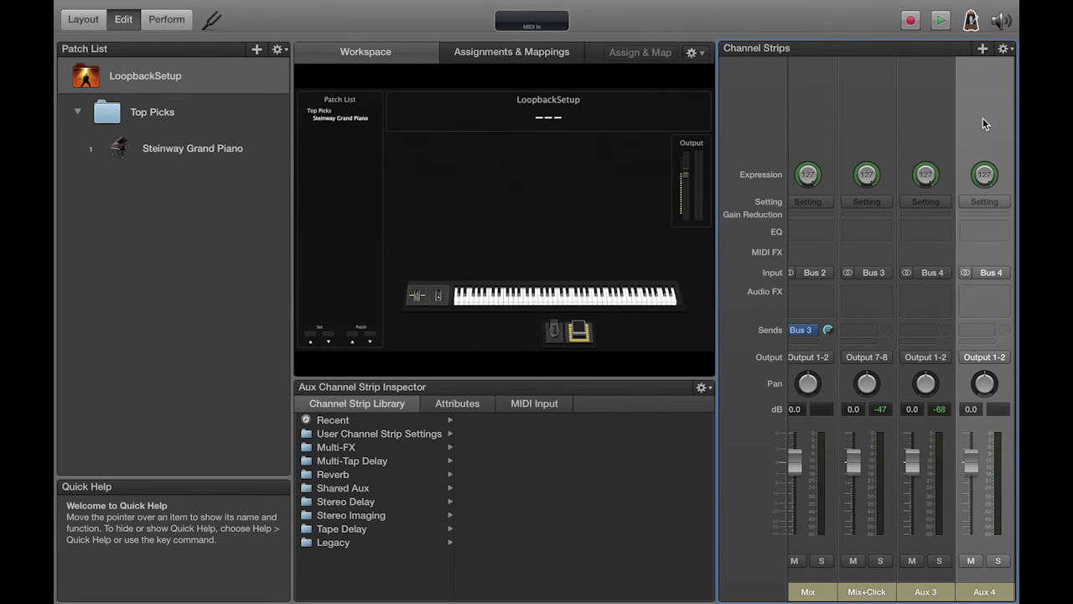
pyautogui.hscroll(-1, 960, 298)
pyautogui.hscroll(-2, 948, 518)
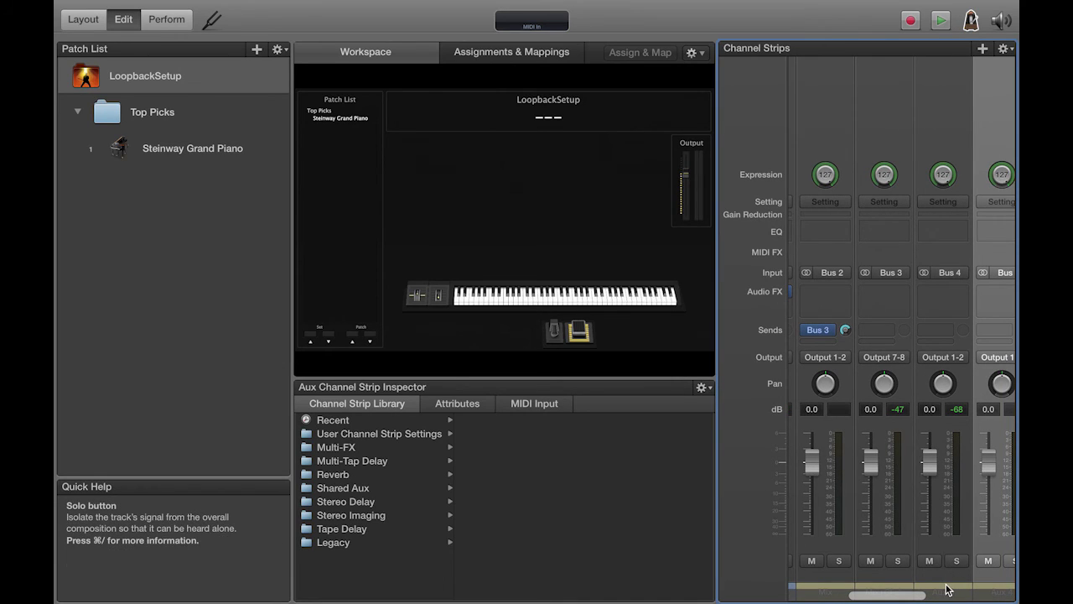
# Rename the Aux 3 strip to 'Keys'
pyautogui.click(949, 591)
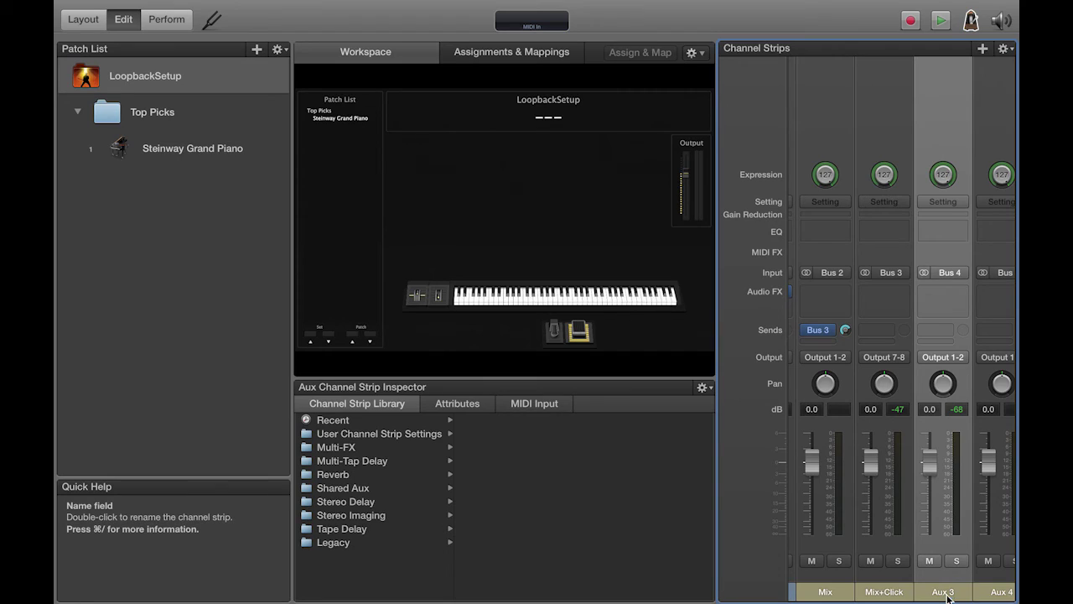
pyautogui.doubleClick(948, 592)
pyautogui.write('Keys')
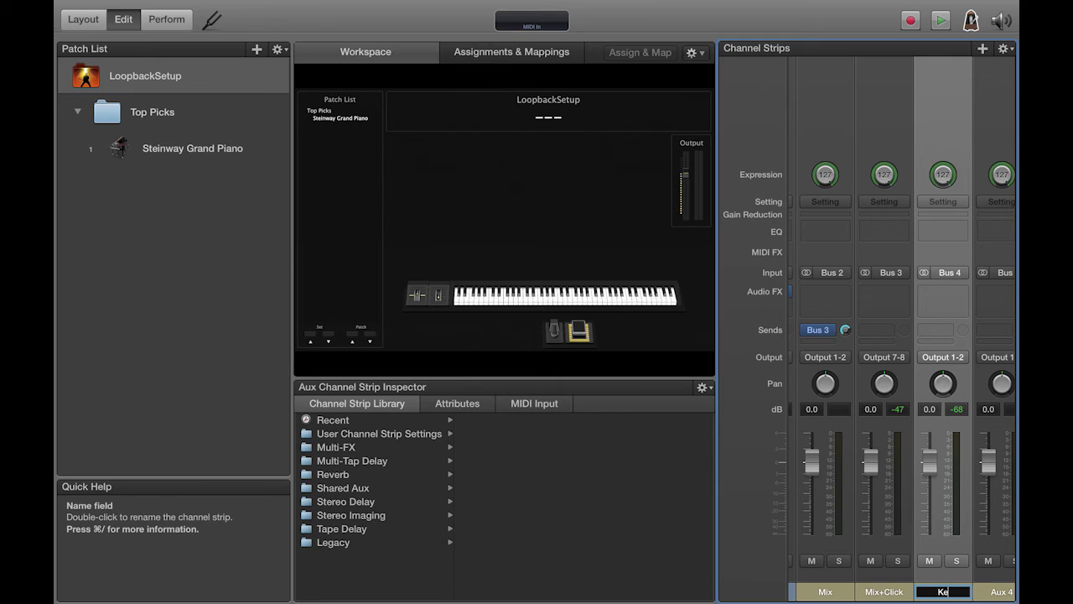
pyautogui.press('Return')
# Rename the Aux 4 strip to 'Drums'
pyautogui.click(996, 597)
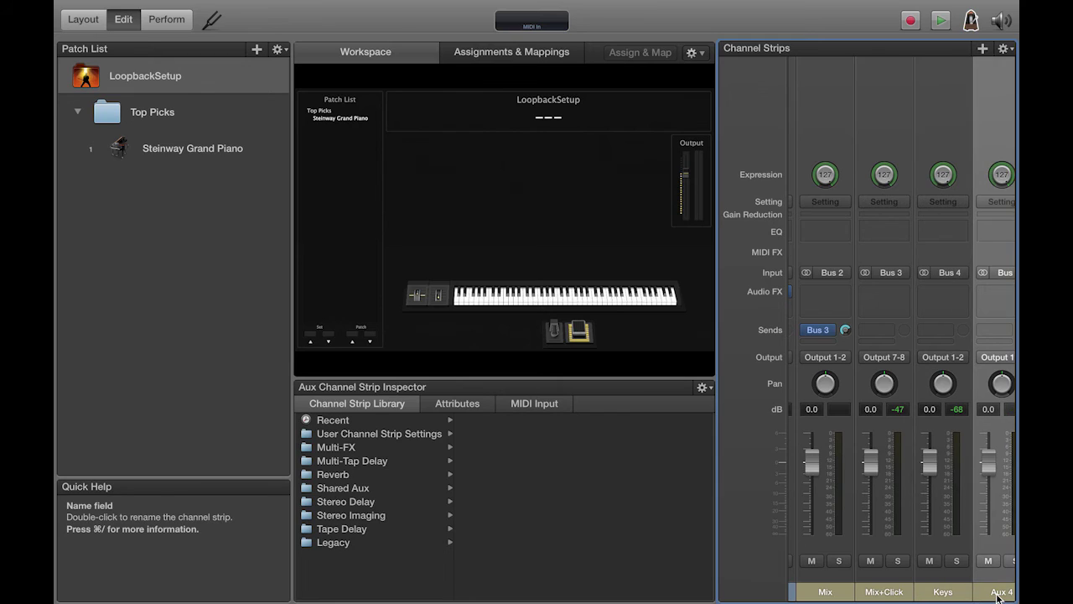
pyautogui.doubleClick(999, 595)
pyautogui.write('Drums')
pyautogui.press('Return')
pyautogui.hscroll(3, 887, 402)
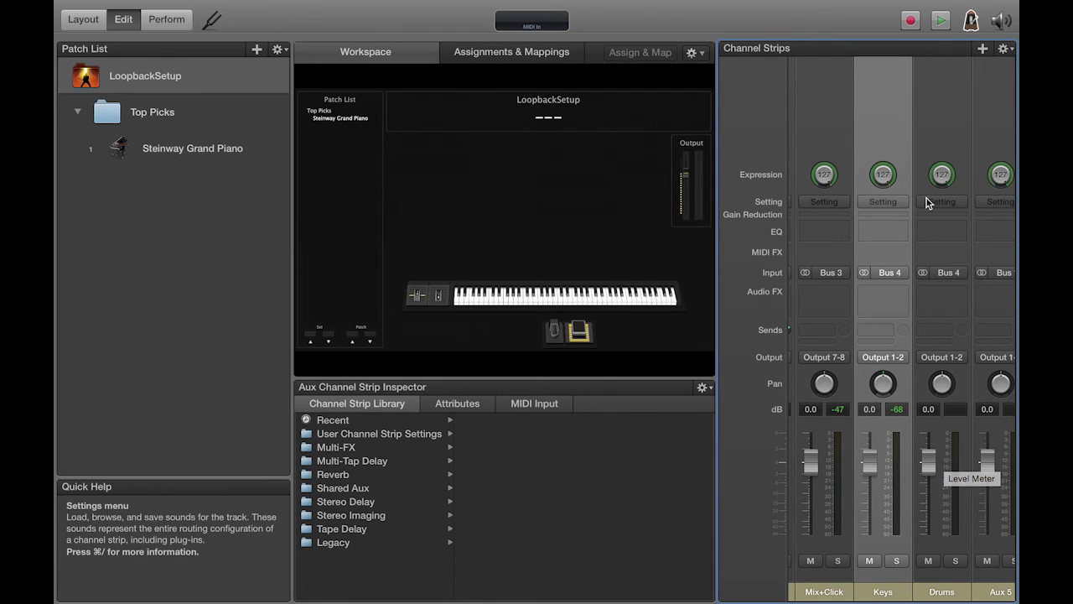
# Change the Drums strip's input from Bus 4 to Bus 5
pyautogui.click(942, 106)
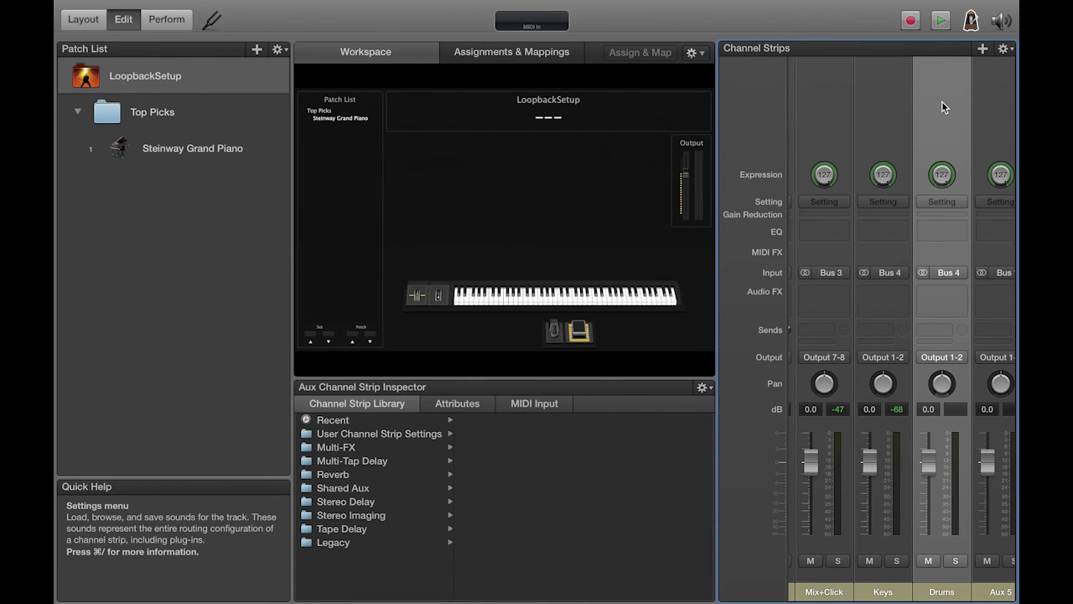
pyautogui.click(896, 94)
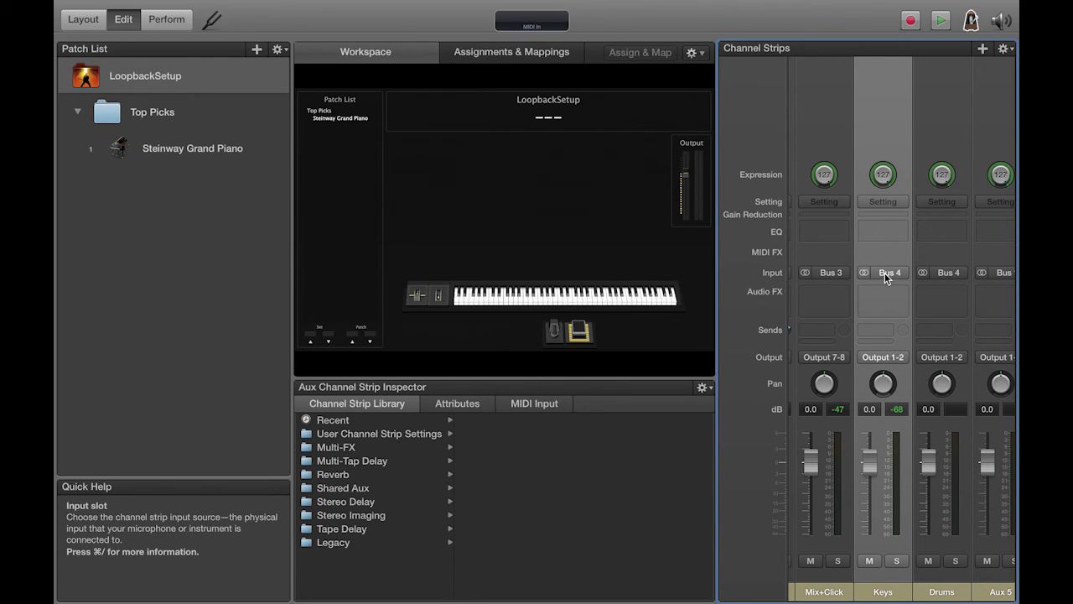
pyautogui.click(954, 271)
pyautogui.moveTo(895, 312)
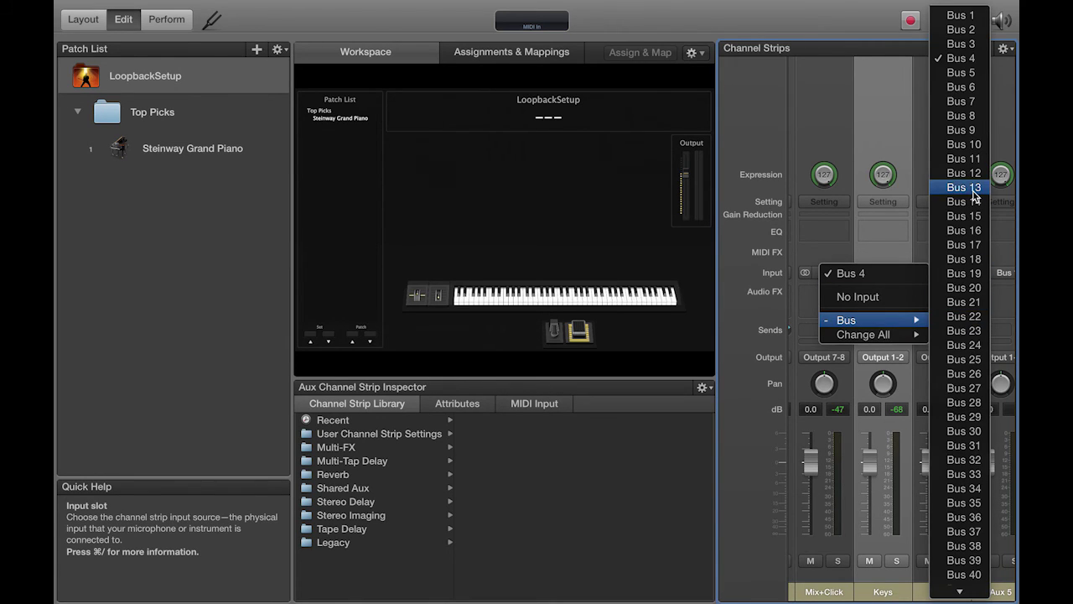
pyautogui.click(967, 72)
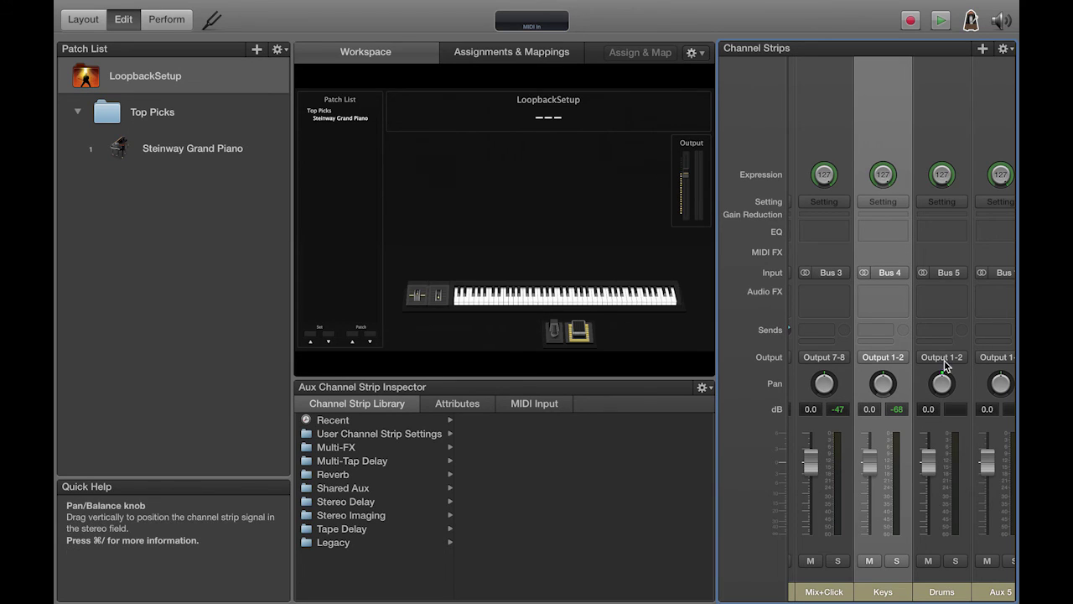
pyautogui.hscroll(-4, 944, 364)
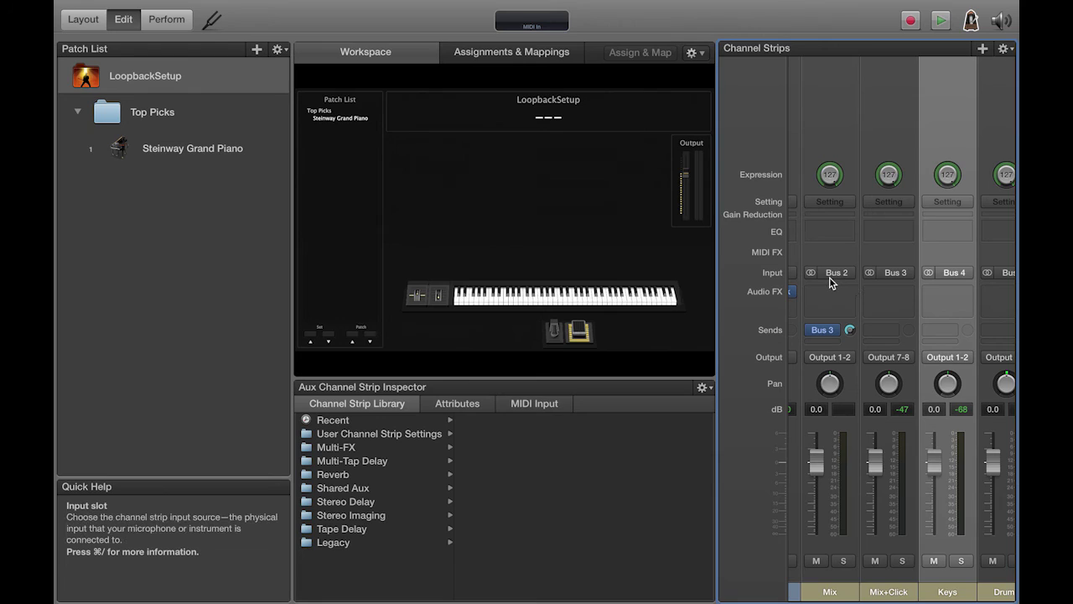
# Set both the Keys and Drums outputs to Bus 2 (Mix)
pyautogui.click(951, 359)
pyautogui.moveTo(887, 419)
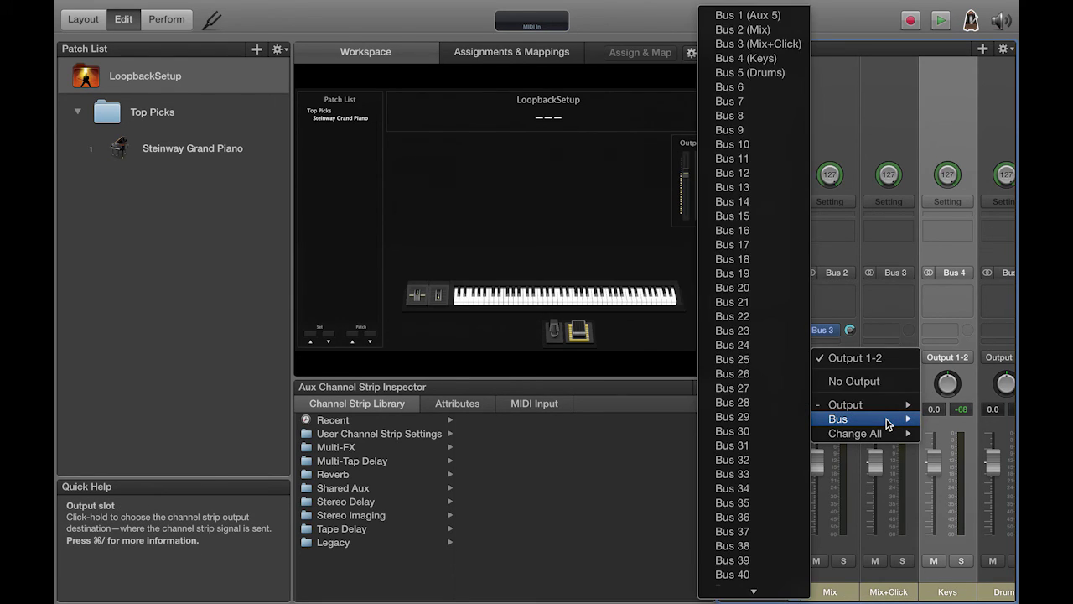
pyautogui.click(749, 30)
pyautogui.hscroll(3, 877, 295)
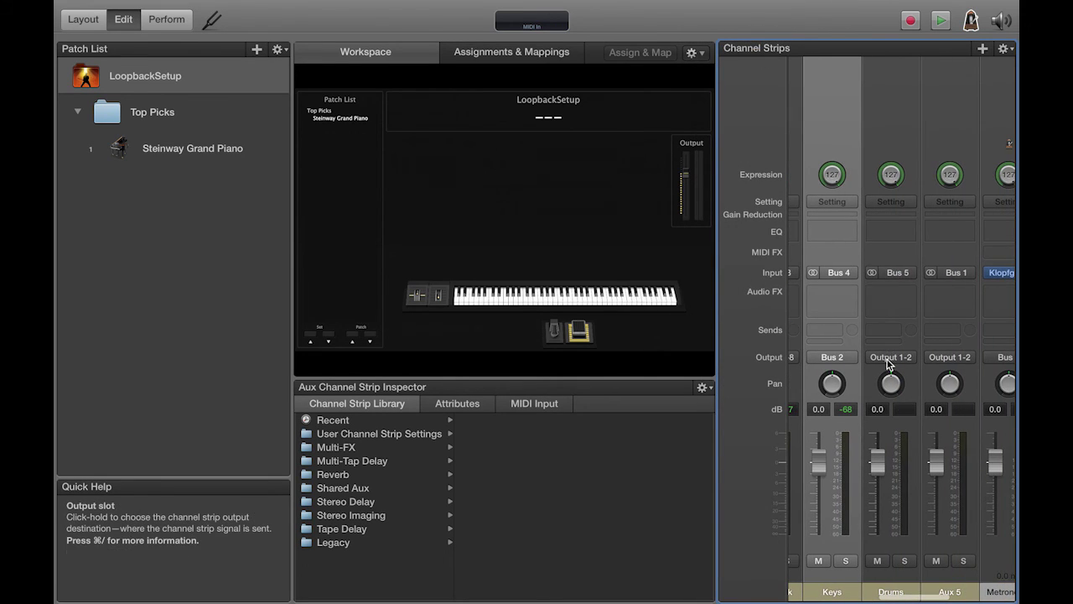
pyautogui.click(891, 359)
pyautogui.moveTo(894, 419)
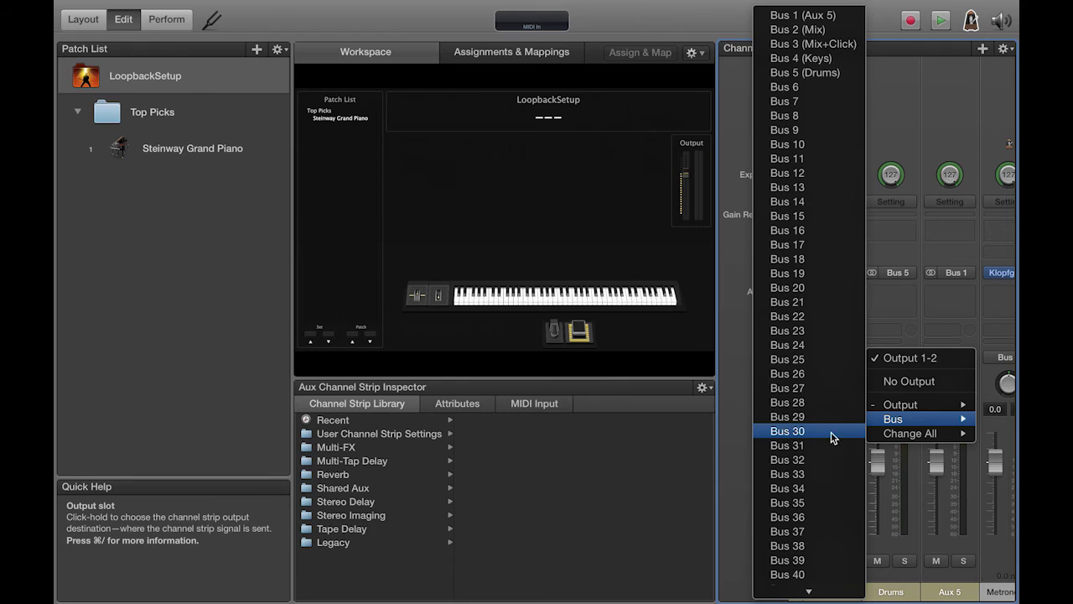
pyautogui.click(813, 29)
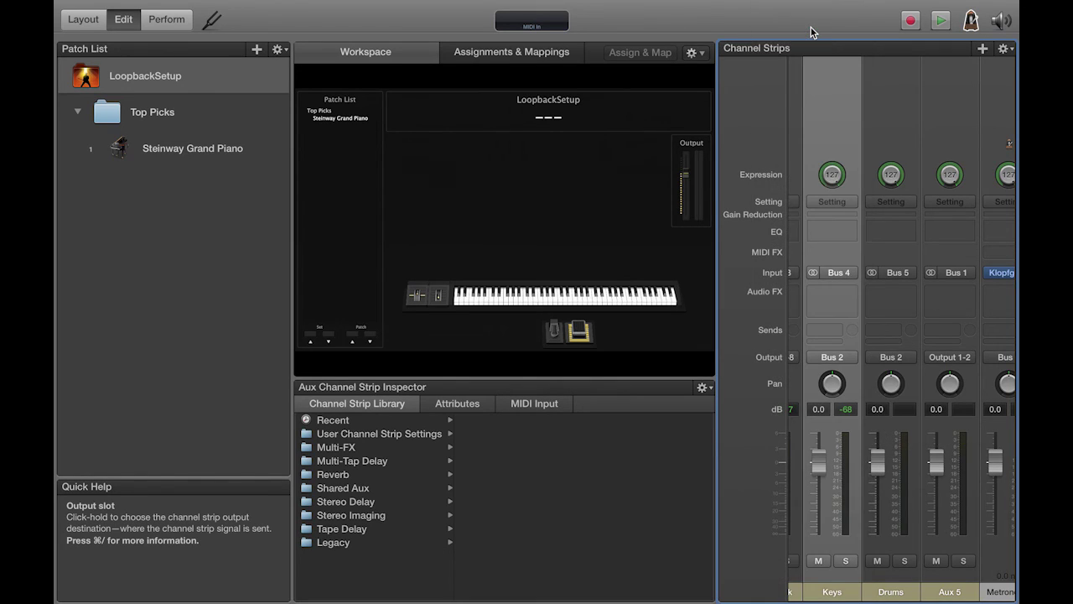
pyautogui.click(891, 101)
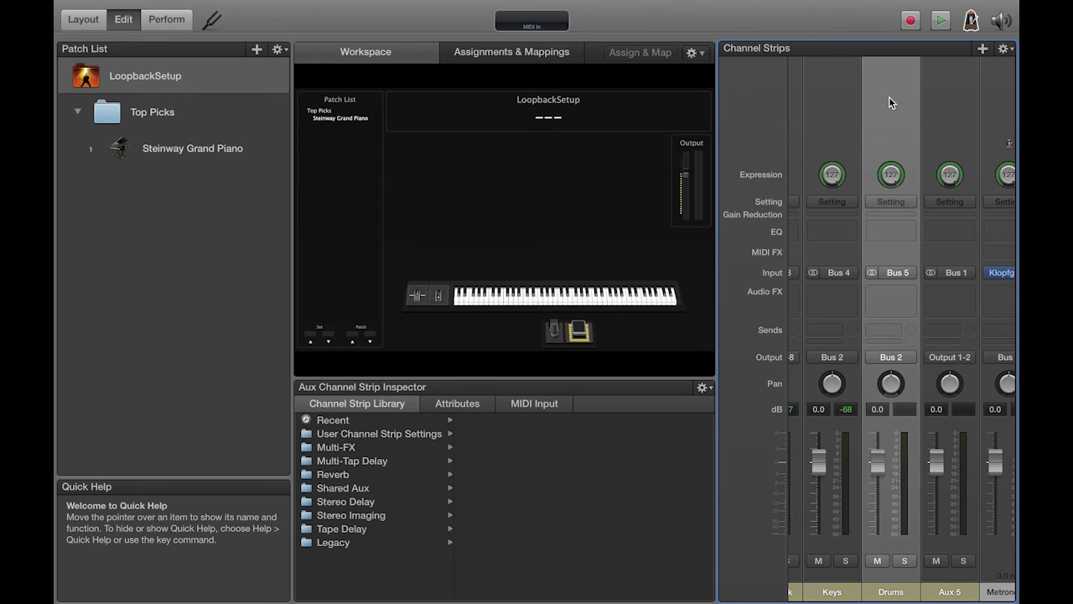
pyautogui.hscroll(-3, 888, 96)
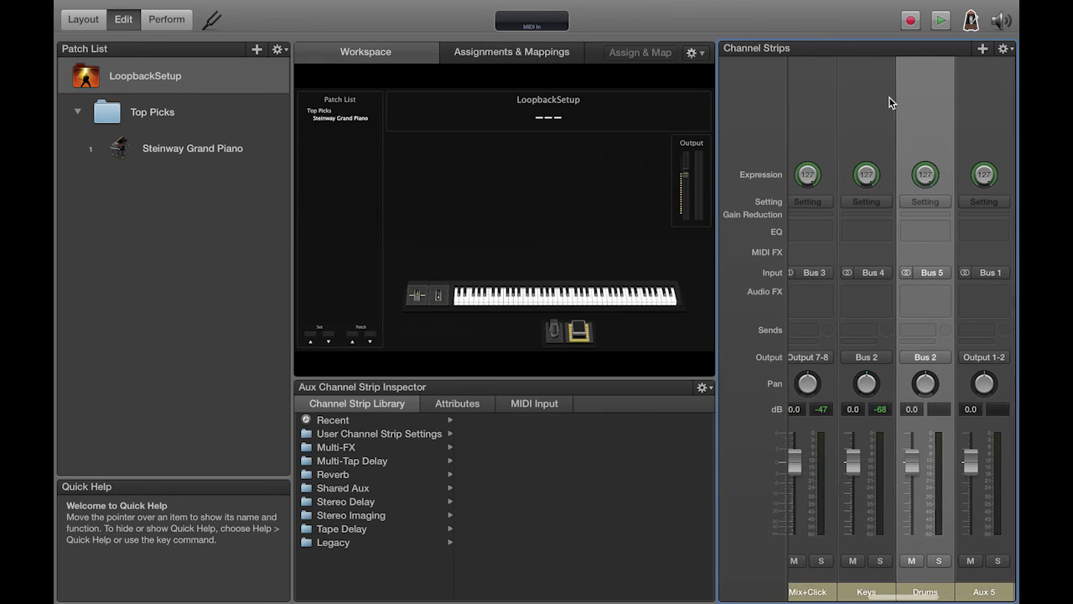
# Add a send to Bus 1 (Aux 5) on the Keys channel strip
pyautogui.hscroll(-5, 888, 97)
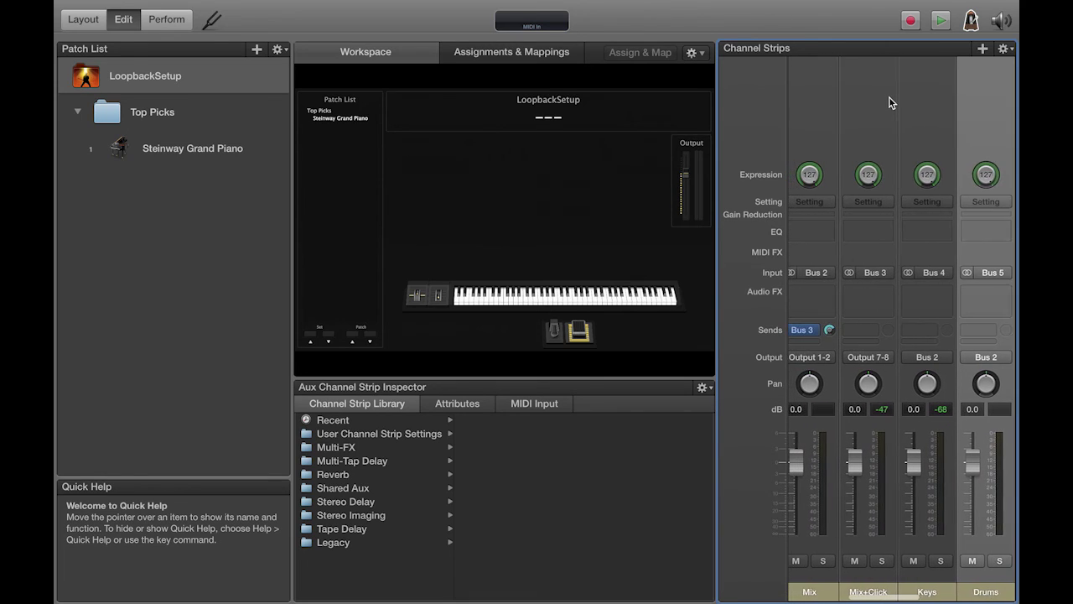
pyautogui.click(888, 96)
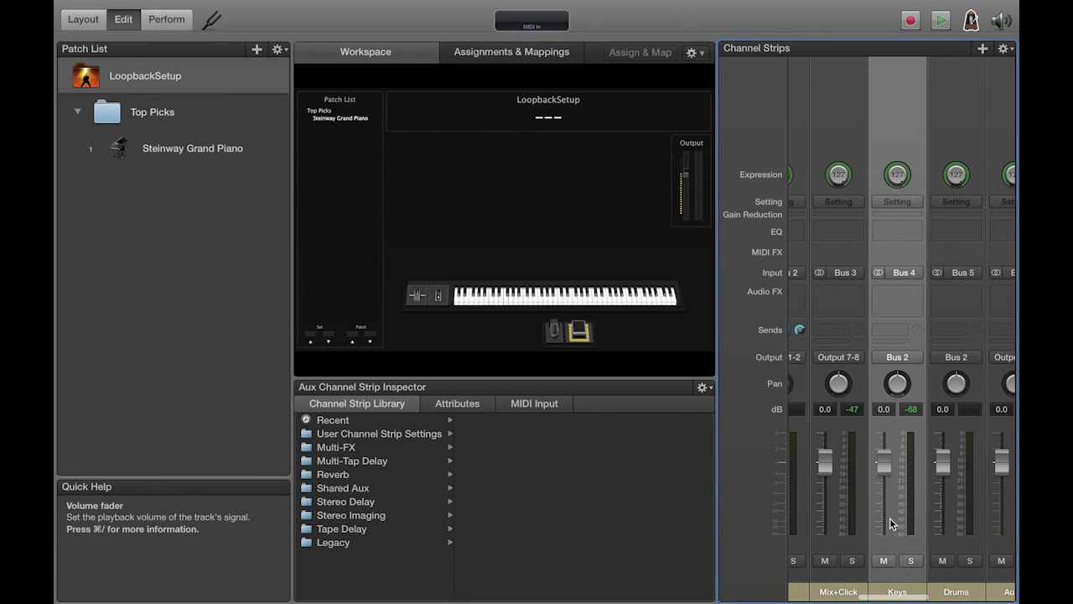
pyautogui.hscroll(-10, 898, 515)
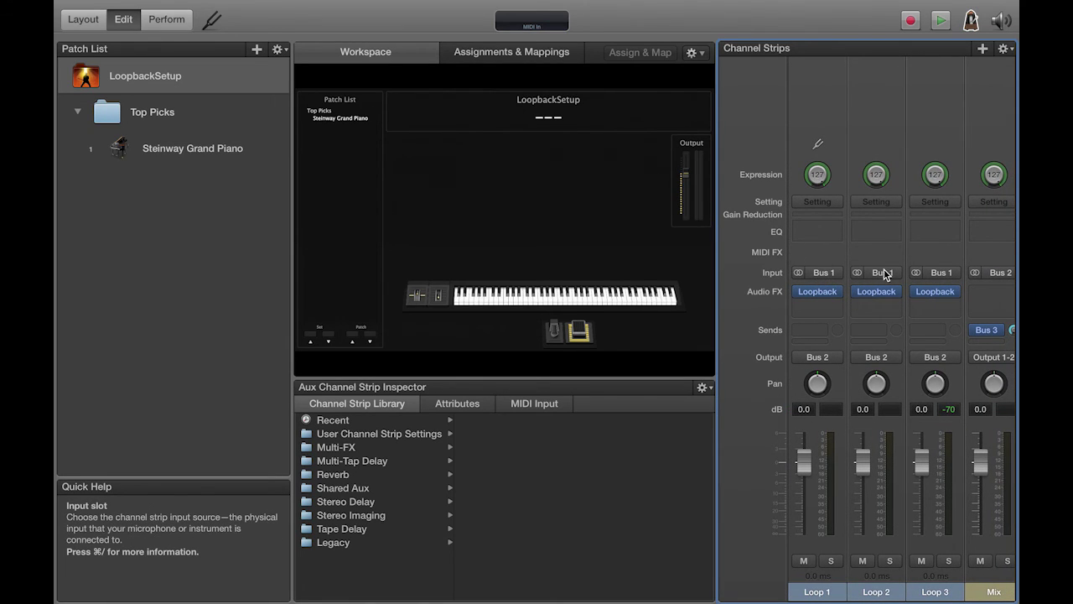
pyautogui.hscroll(10, 942, 275)
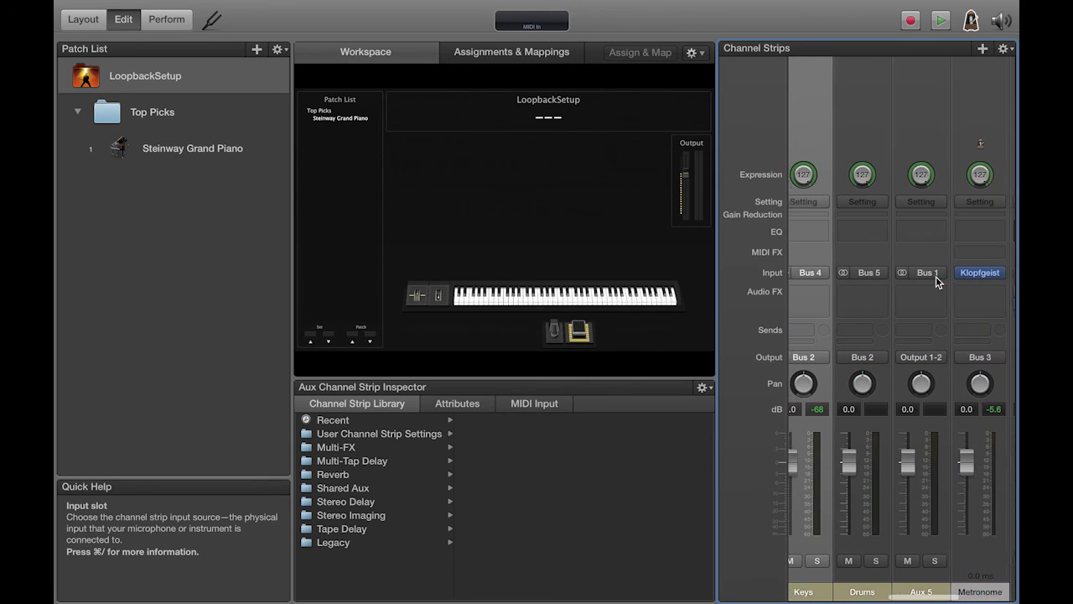
pyautogui.hscroll(-2, 936, 276)
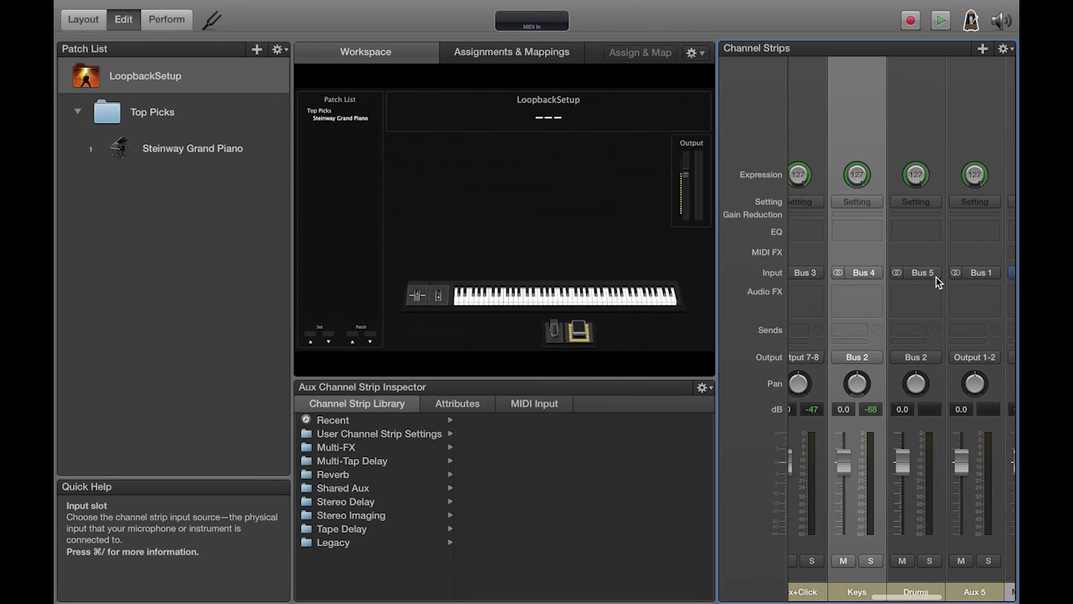
pyautogui.click(851, 332)
pyautogui.moveTo(859, 408)
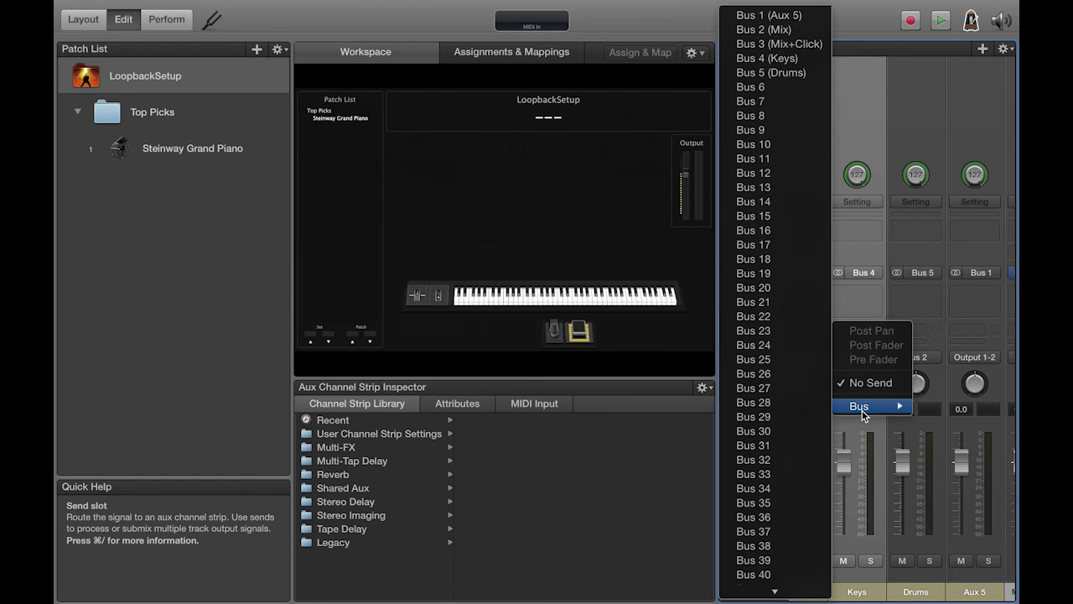
pyautogui.click(782, 15)
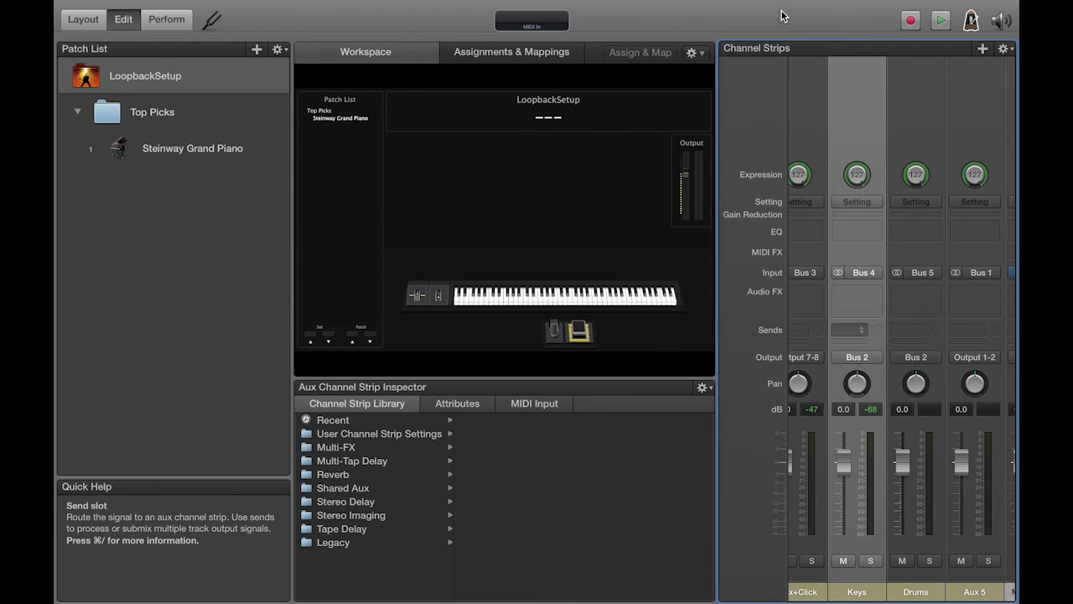
# Add the same Bus 1 (Aux 5) send to the Drums strip, left at -∞
pyautogui.click(922, 330)
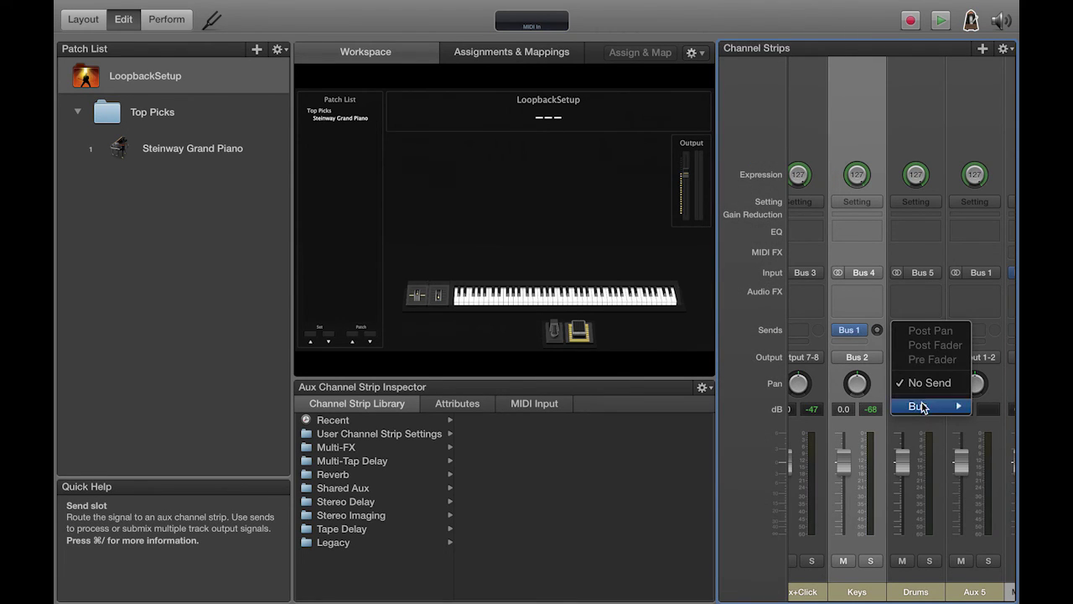
pyautogui.moveTo(923, 407)
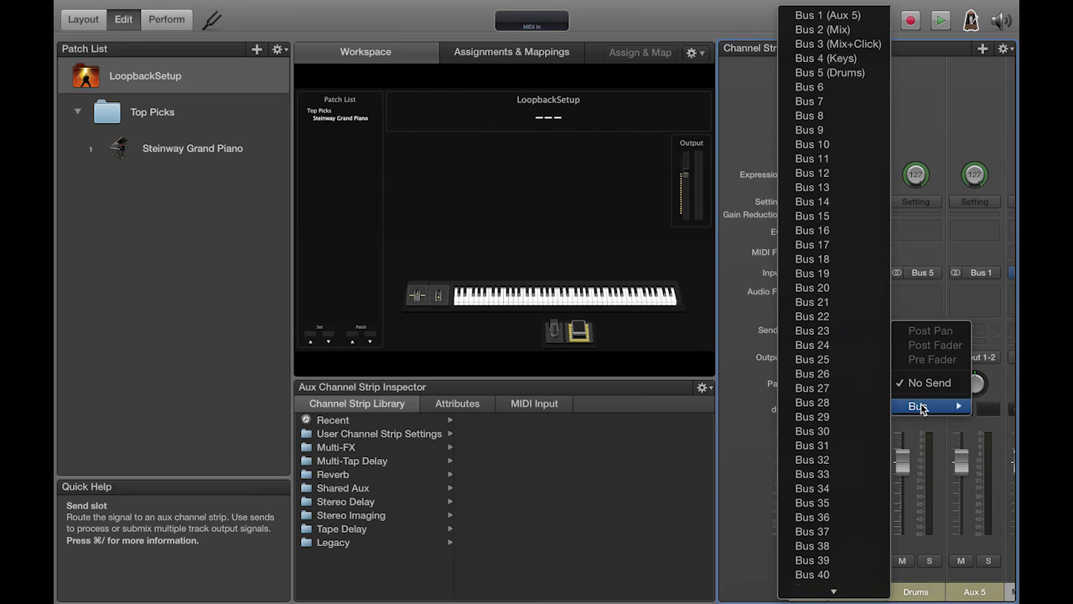
pyautogui.click(839, 15)
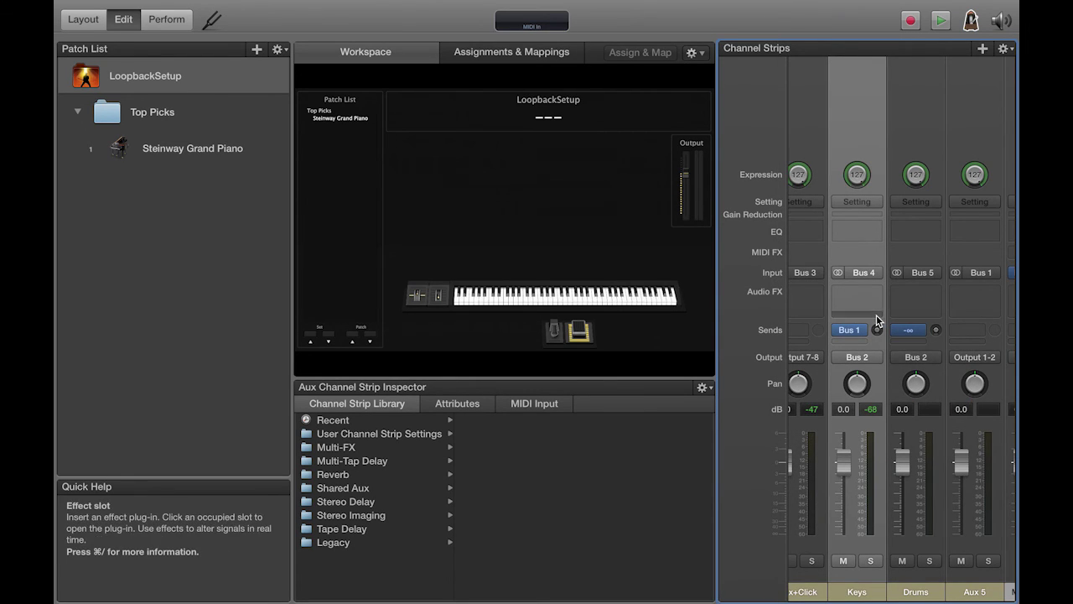
# Raise the Keys and Drums Bus 1 send levels and toggle both sends off and on
pyautogui.moveTo(878, 334); pyautogui.dragTo(878, 306)
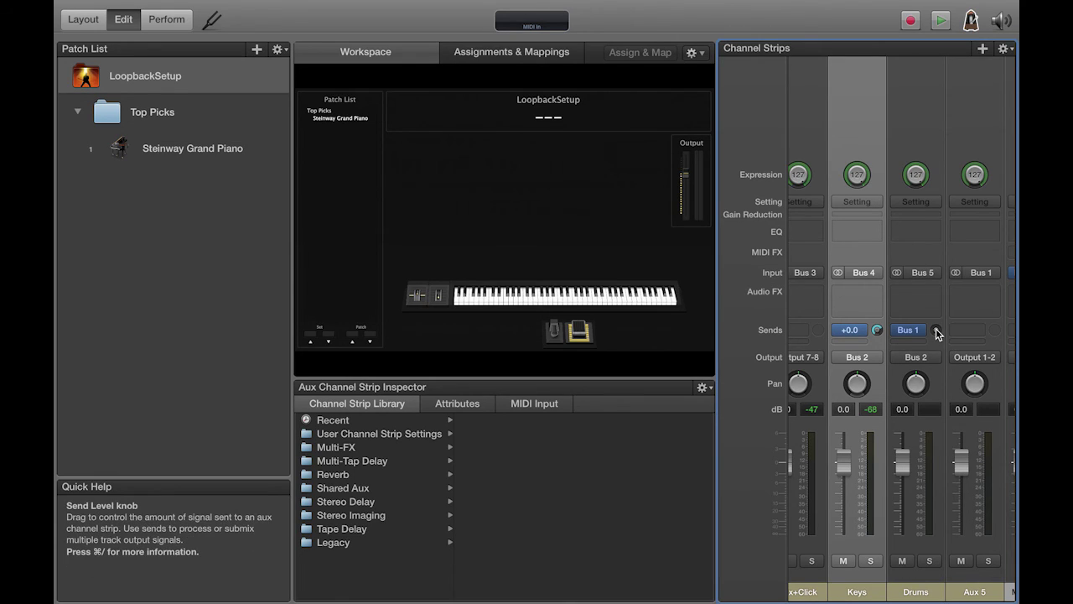
pyautogui.moveTo(936, 330); pyautogui.dragTo(936, 311)
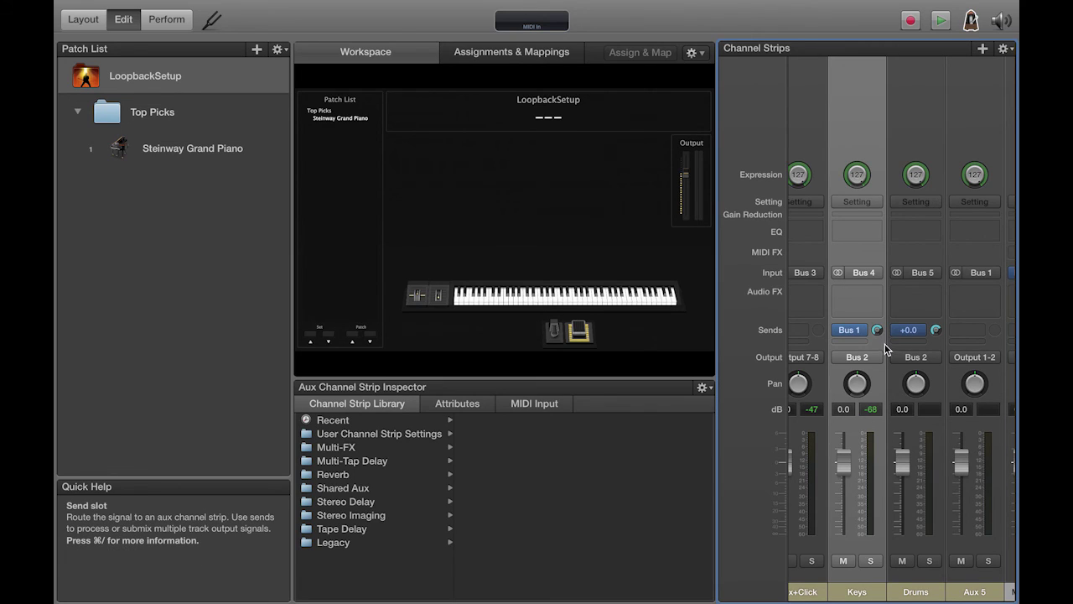
pyautogui.click(839, 329)
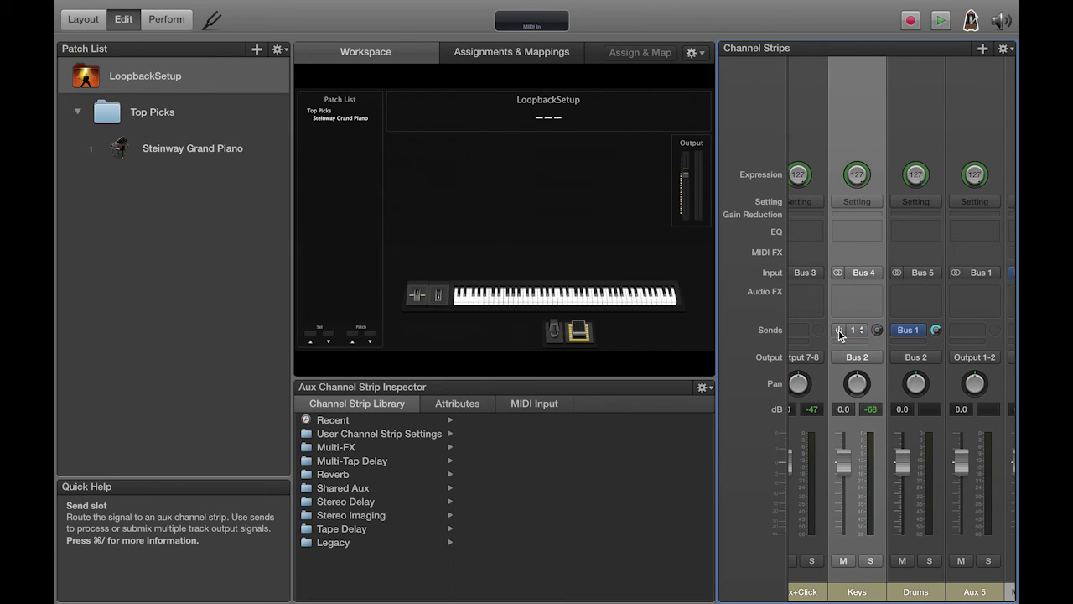
pyautogui.click(895, 331)
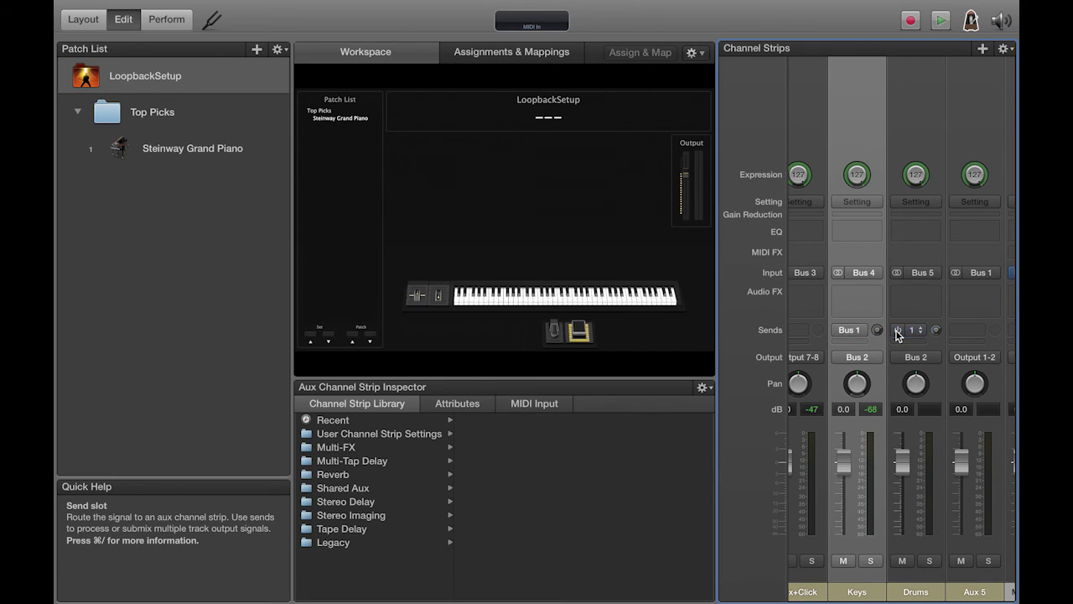
pyautogui.click(839, 330)
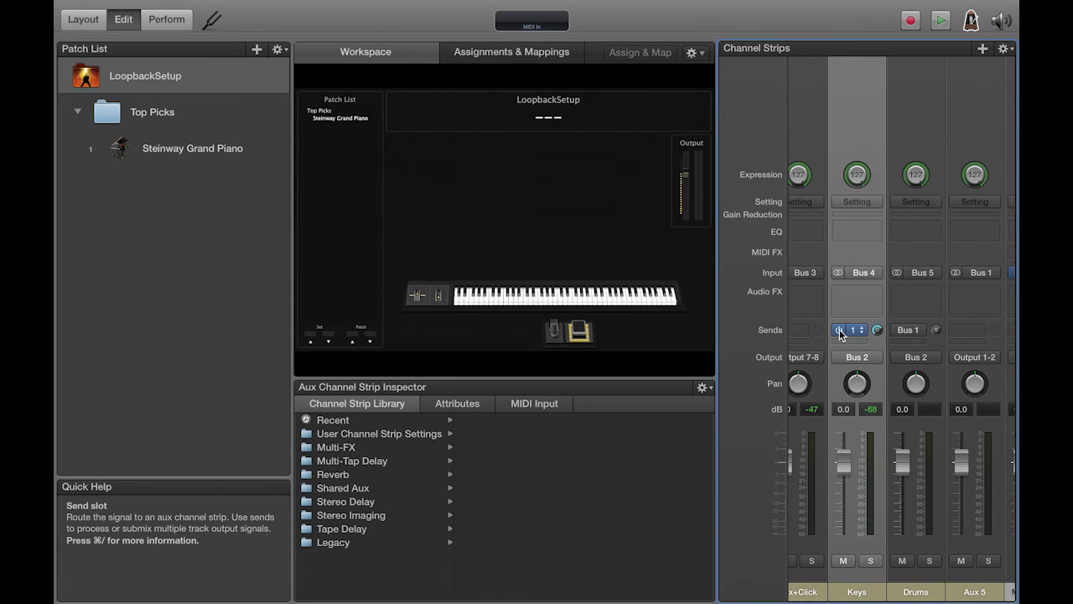
pyautogui.click(900, 331)
pyautogui.click(898, 330)
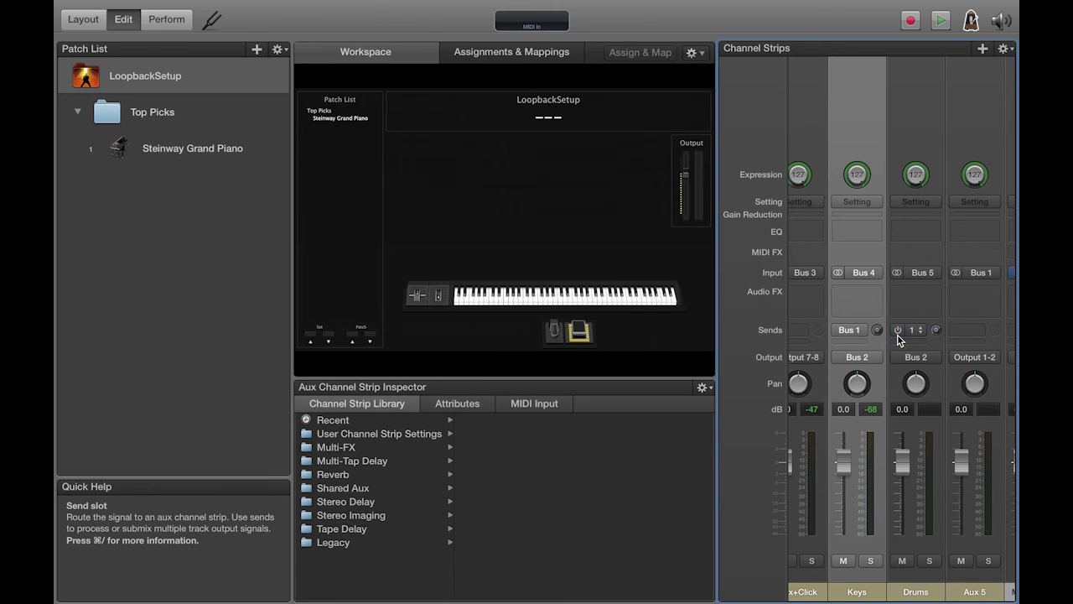
pyautogui.click(840, 330)
# Switch on the Drums strip's Bus 1 send so both strips feed Aux 5
pyautogui.hscroll(-5, 838, 328)
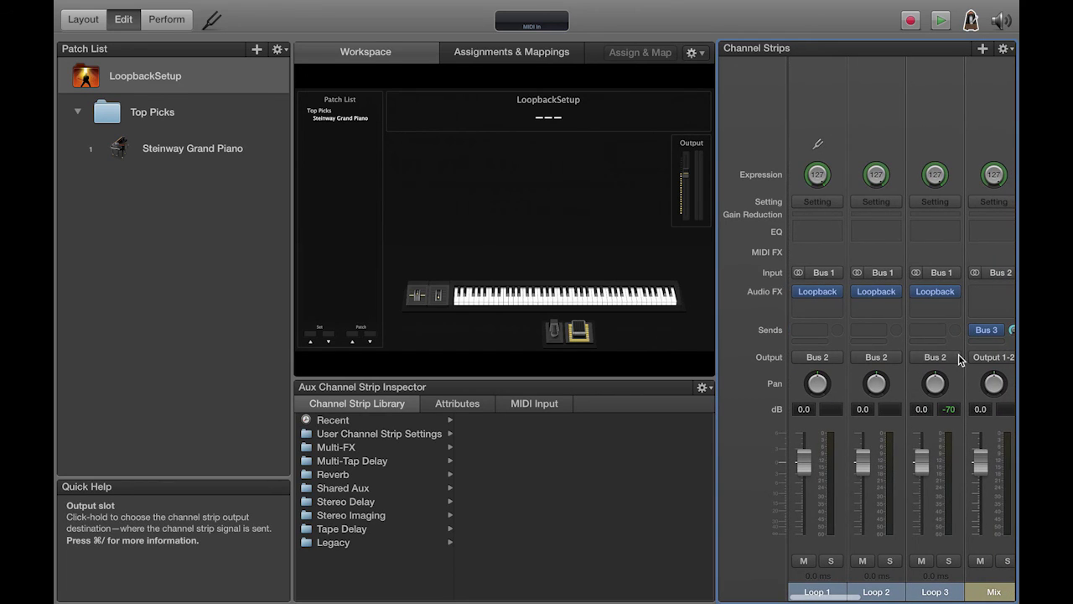
pyautogui.hscroll(3, 959, 354)
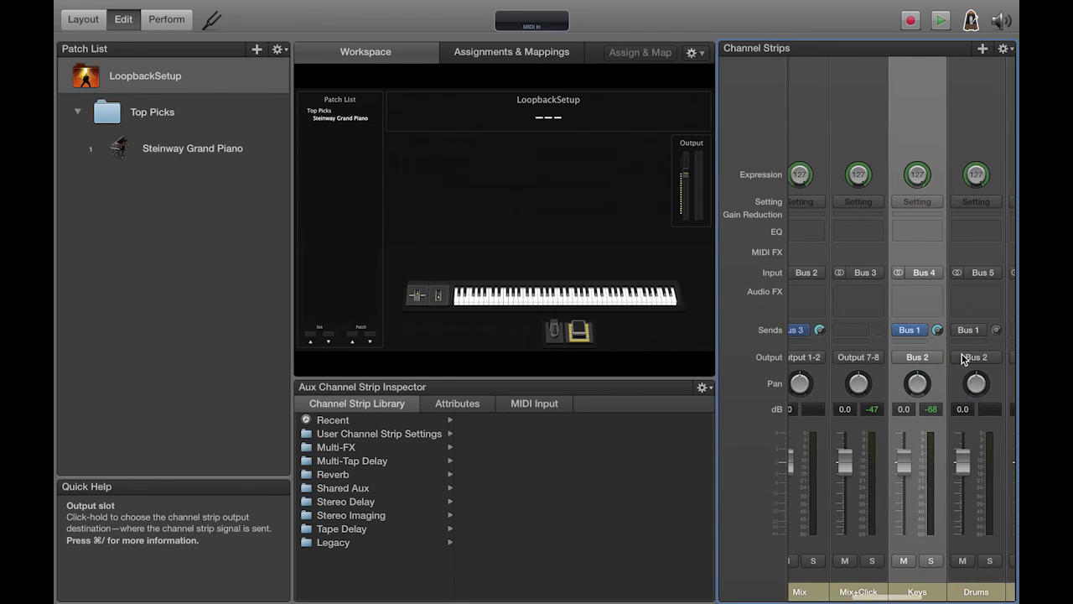
pyautogui.moveTo(968, 334)
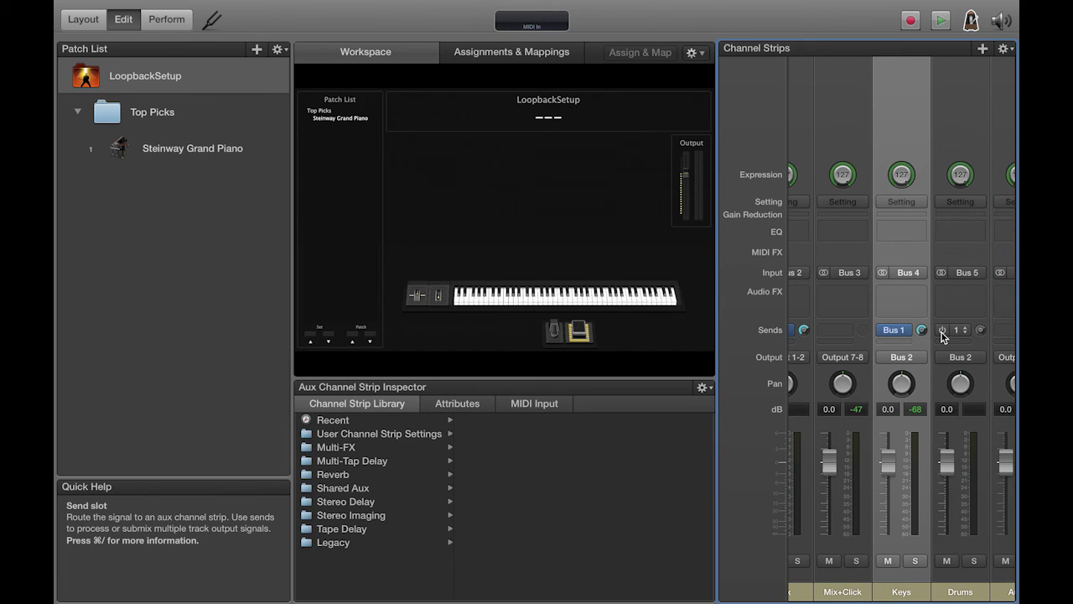
pyautogui.click(942, 332)
pyautogui.moveTo(889, 332)
pyautogui.moveTo(961, 335)
pyautogui.hscroll(-5, 883, 334)
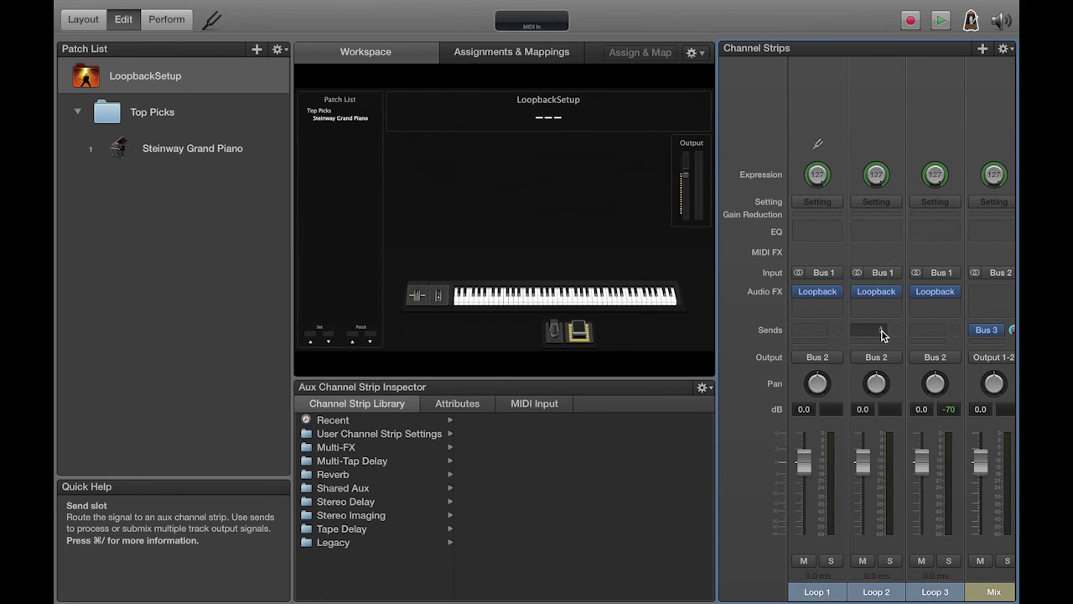
pyautogui.hscroll(-8, 882, 333)
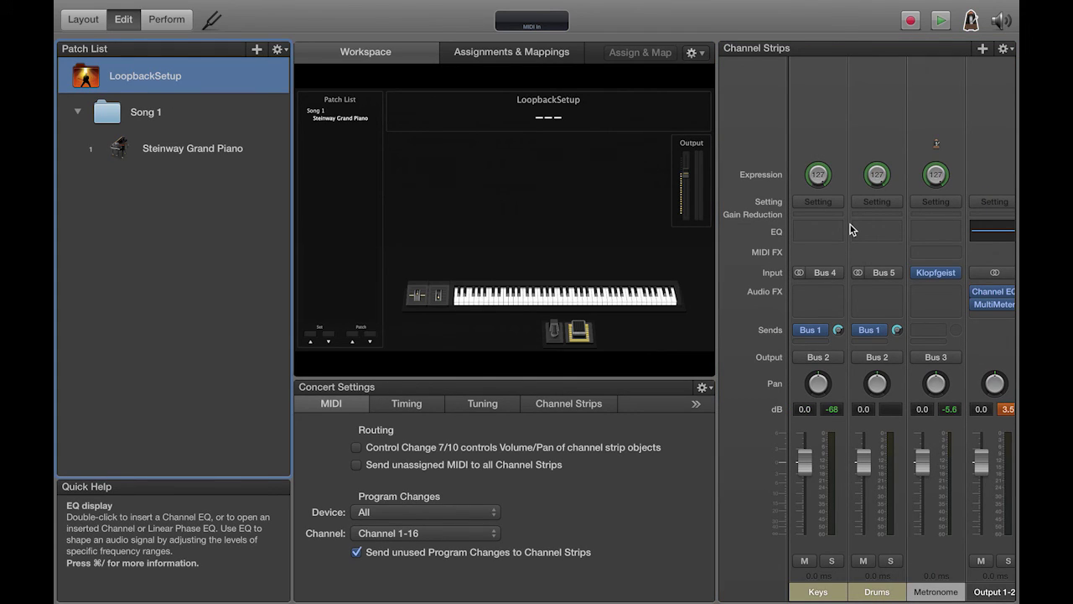
# Select the Keys and Drums aux strips, then open Song 1's Steinway Grand Piano patch
pyautogui.click(832, 120)
pyautogui.click(857, 114)
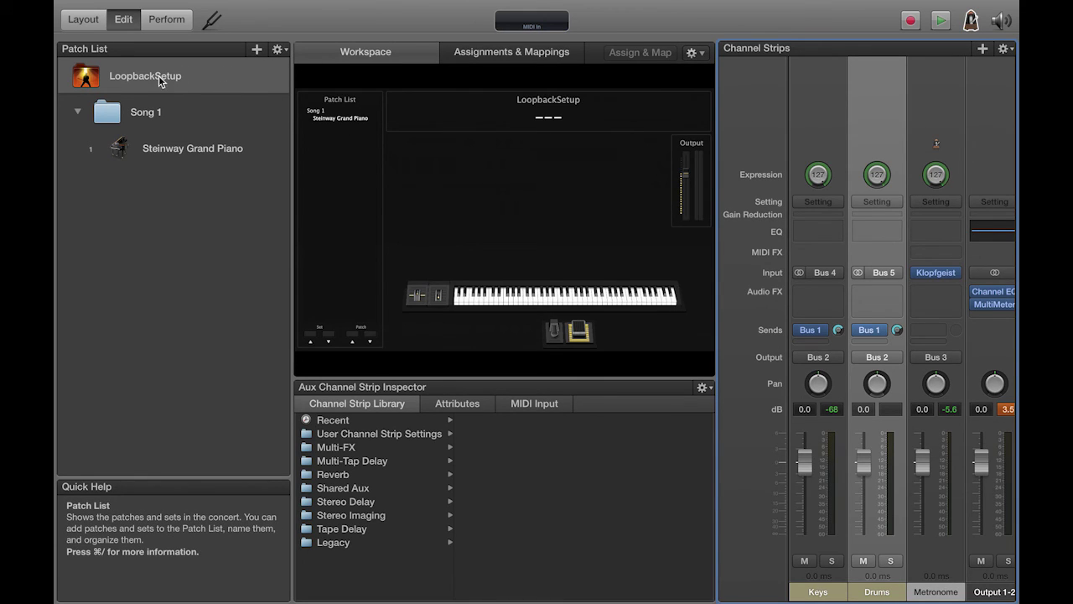
pyautogui.click(160, 119)
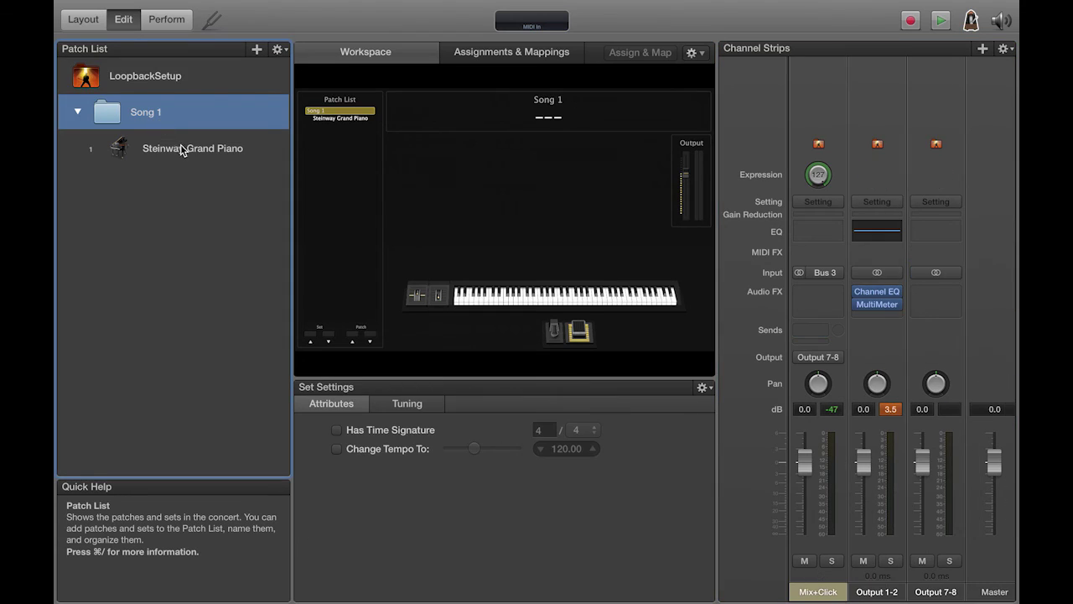
pyautogui.click(202, 152)
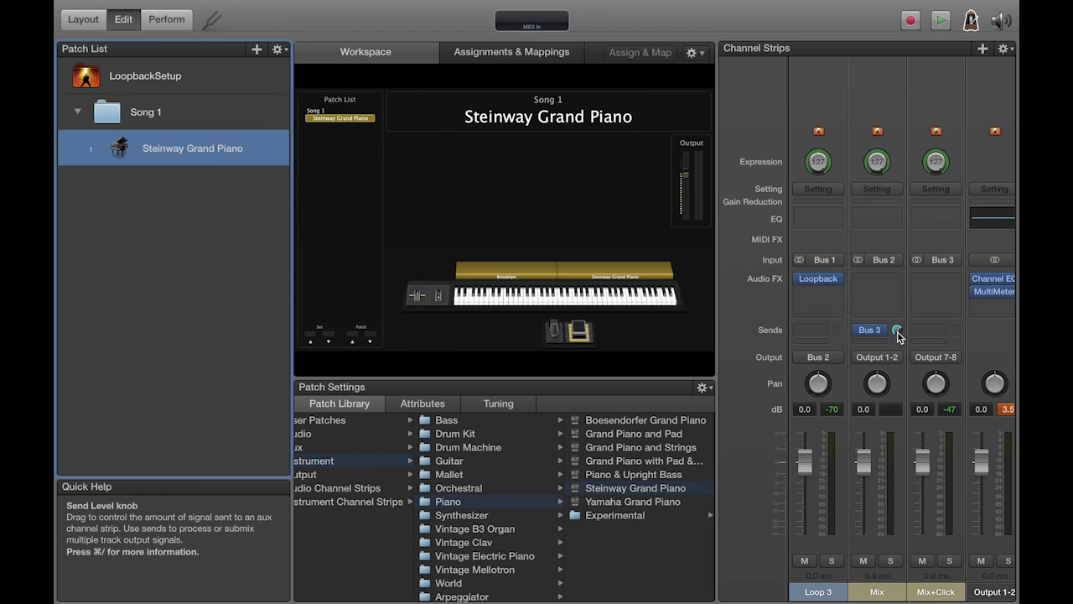
# Route the Brooklyn drum kit's output to Bus 5 (Drums)
pyautogui.hscroll(-5, 898, 330)
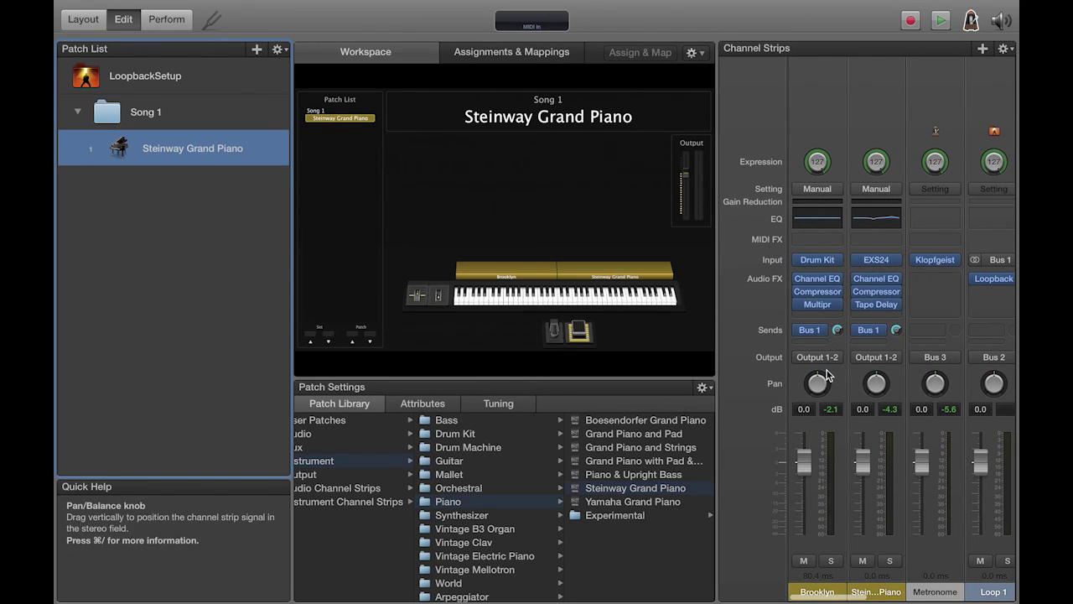
pyautogui.click(821, 95)
pyautogui.click(868, 99)
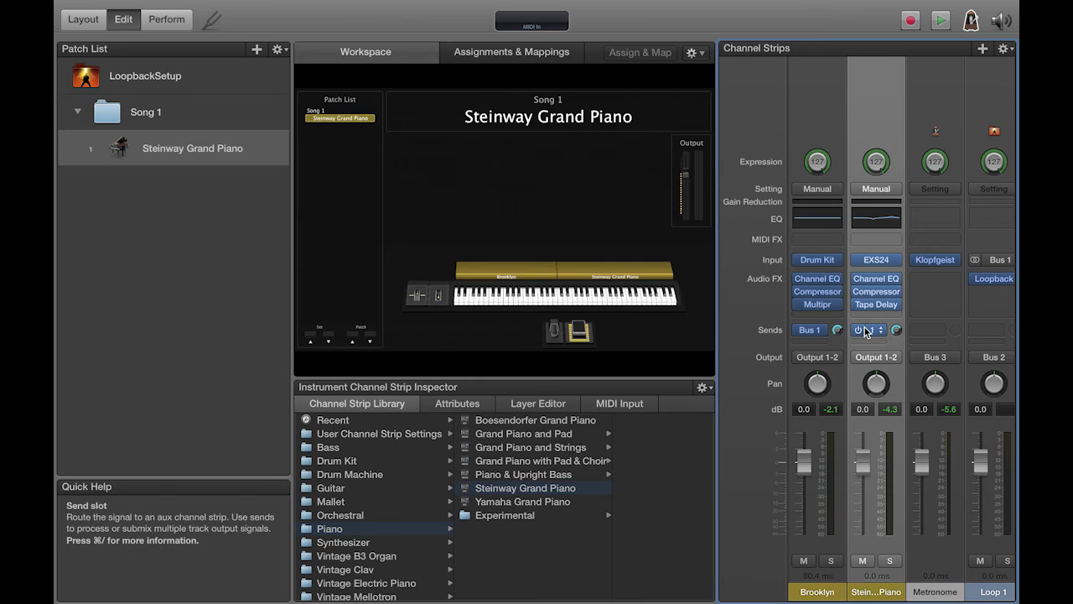
pyautogui.hscroll(5, 866, 331)
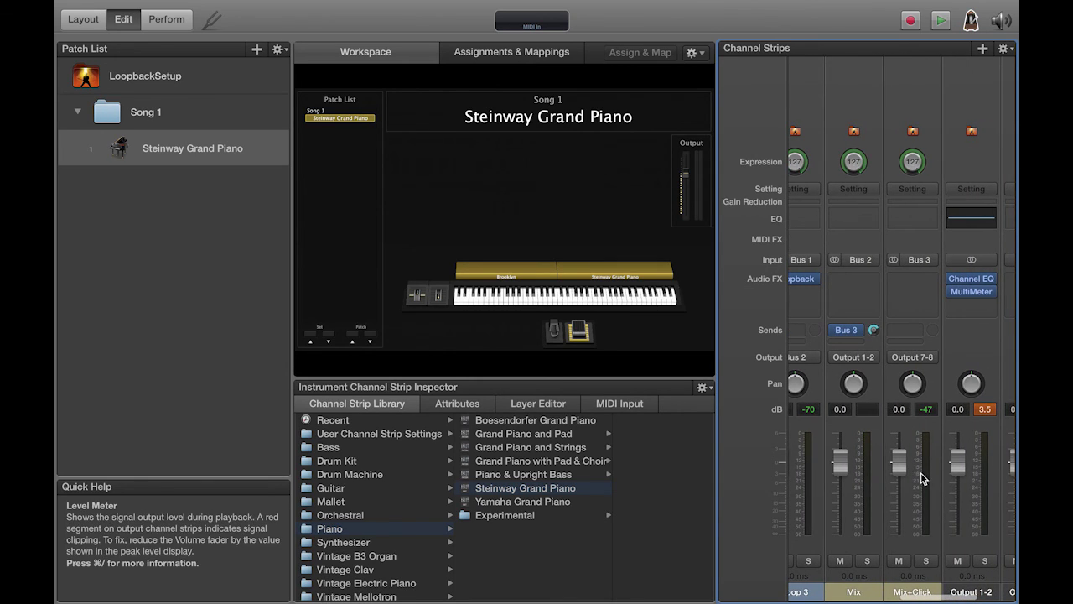
pyautogui.hscroll(-2, 914, 470)
pyautogui.hscroll(-6, 922, 478)
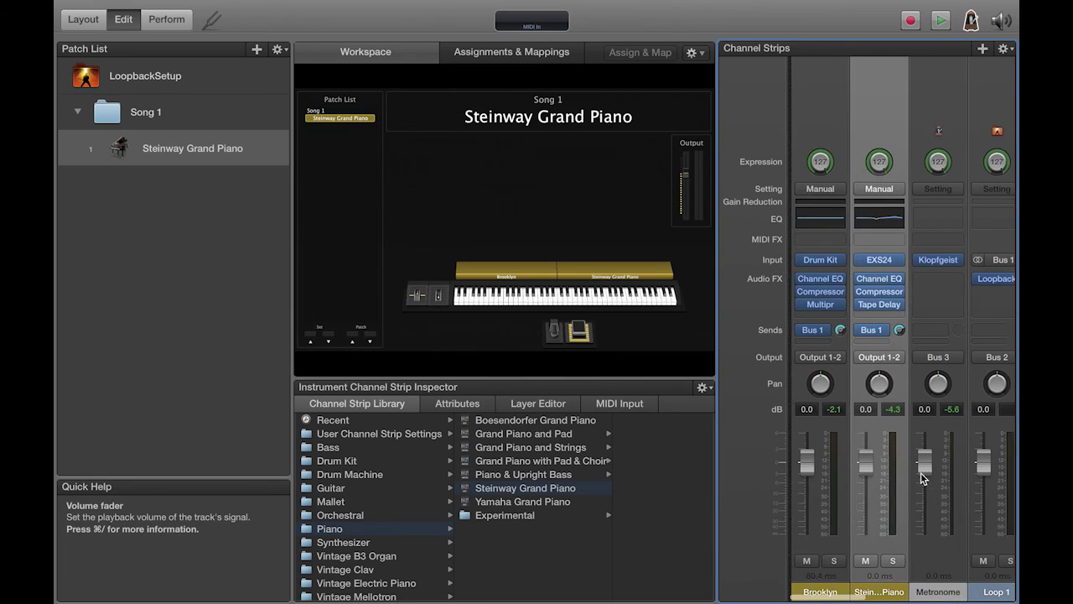
pyautogui.click(829, 358)
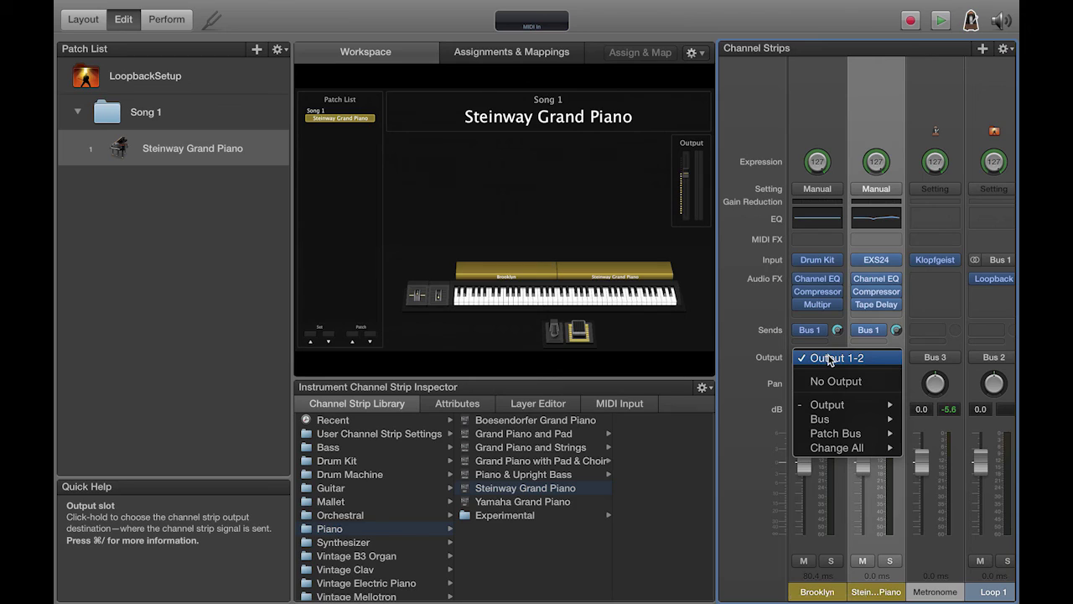
pyautogui.moveTo(832, 408)
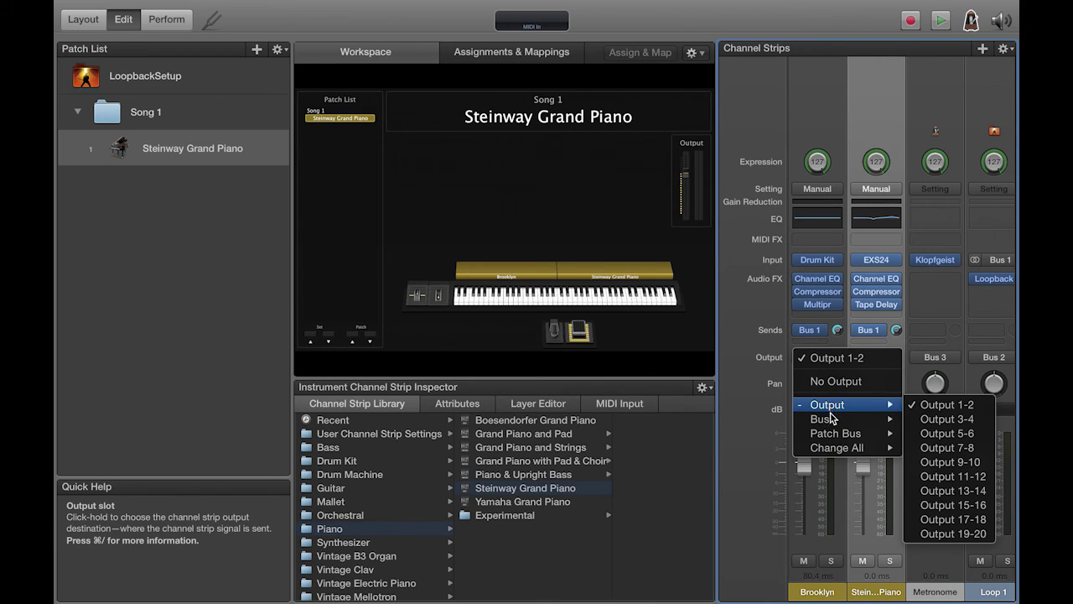
pyautogui.moveTo(830, 419)
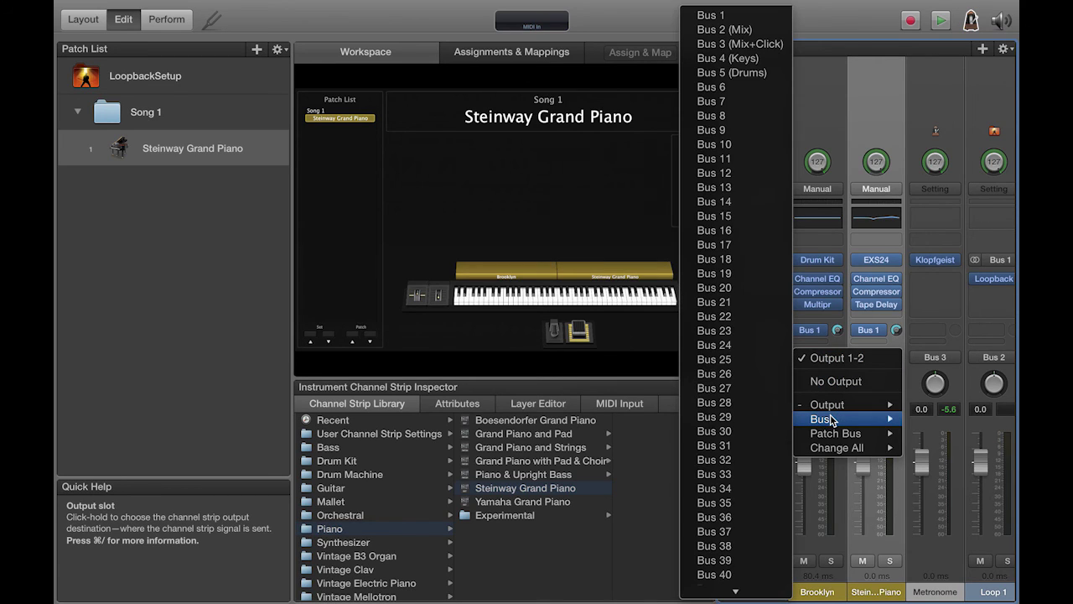
pyautogui.click(732, 73)
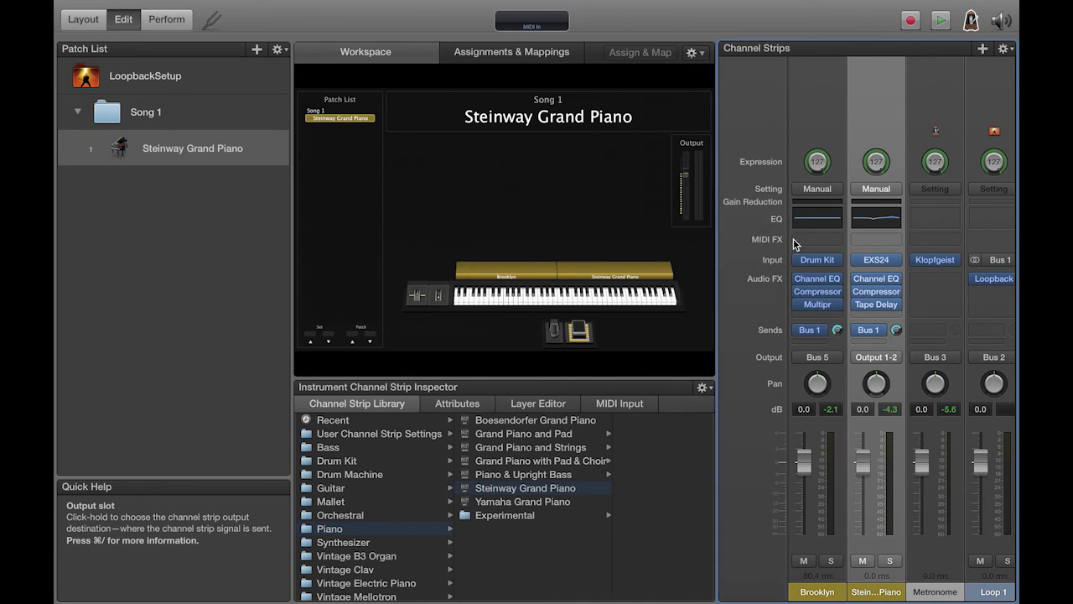
# Route the Steinway piano to Bus 4 (Keys) and turn the drums' Bus 1 send fully down
pyautogui.click(879, 361)
pyautogui.moveTo(880, 420)
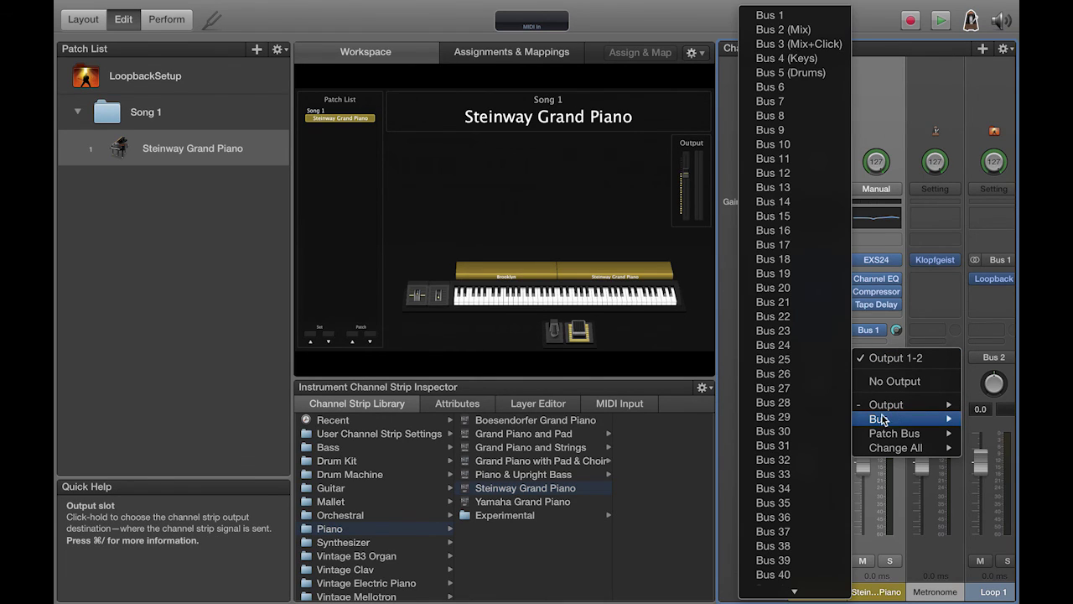
pyautogui.click(795, 59)
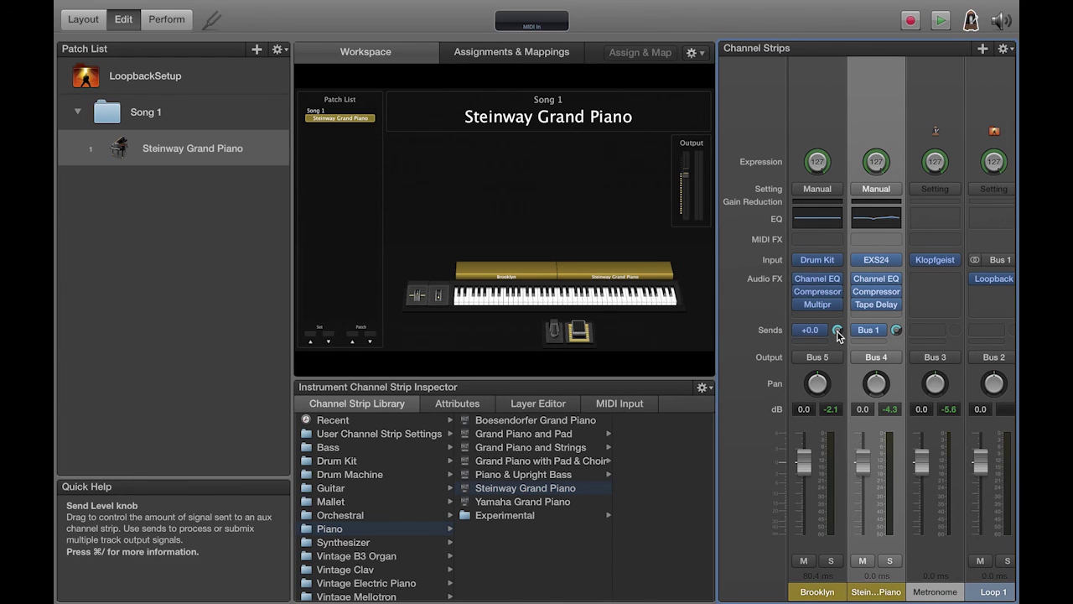
pyautogui.moveTo(836, 329); pyautogui.dragTo(839, 469)
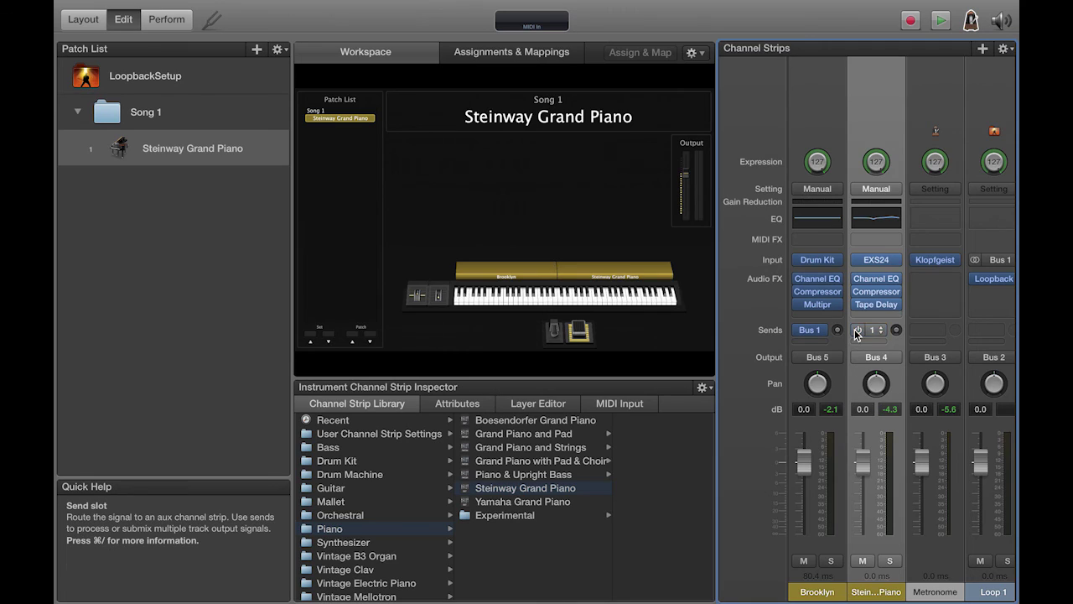
# Restart concert playback and scroll the mixer to check audio on the Drums, Mix and Mix+Click strips
pyautogui.hscroll(5, 800, 333)
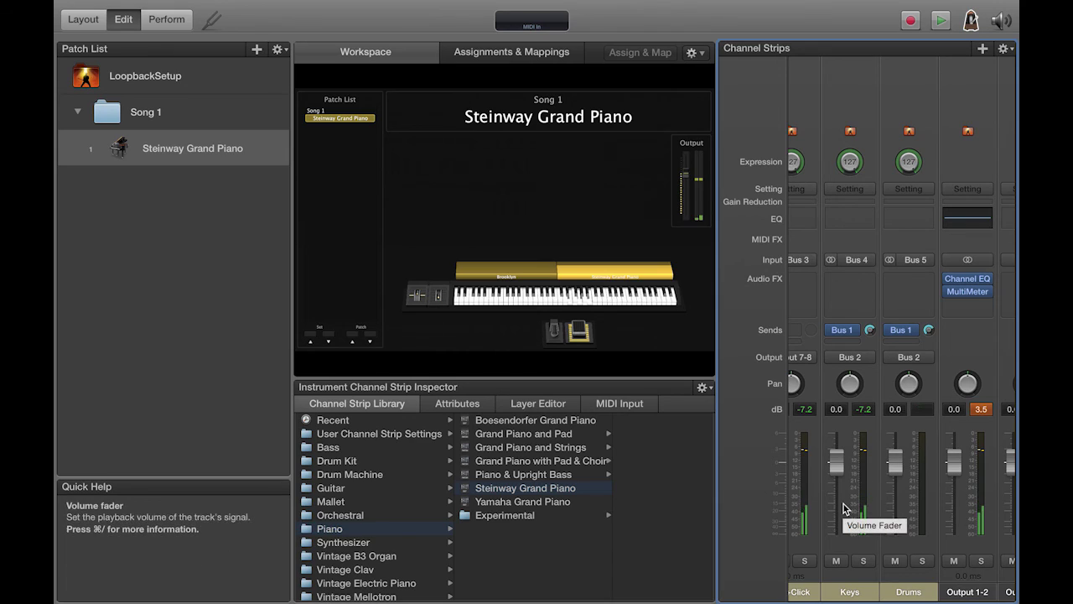
pyautogui.hscroll(-3, 852, 485)
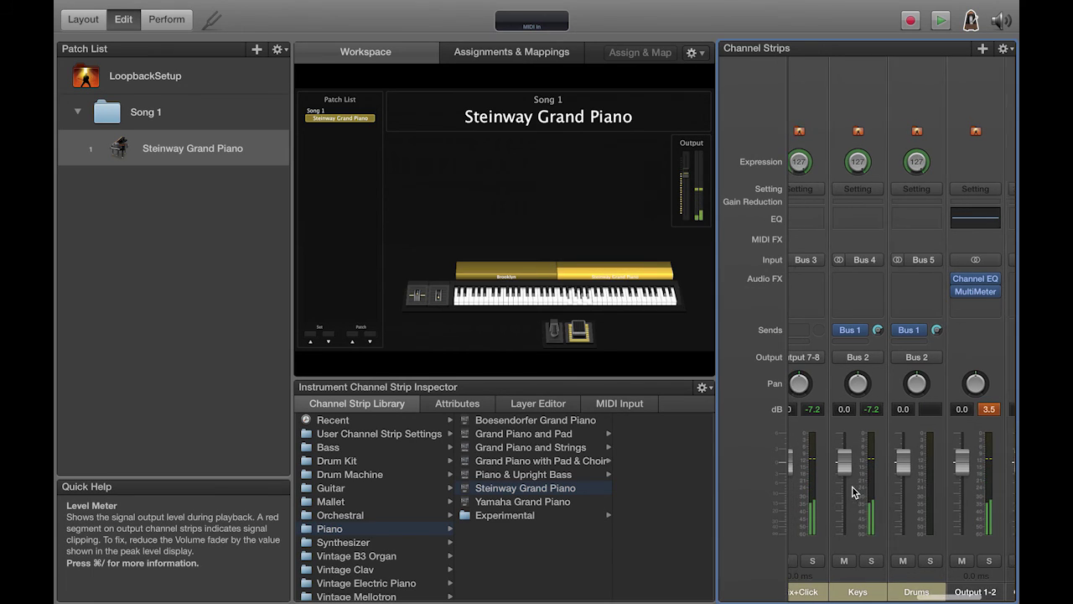
pyautogui.hscroll(-3, 906, 406)
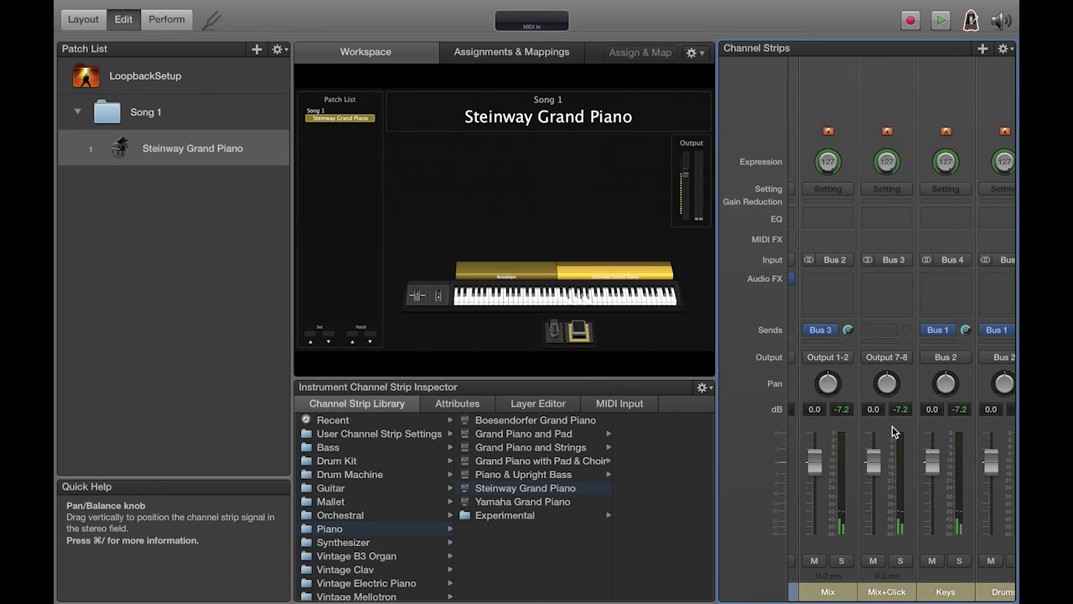
pyautogui.click(941, 23)
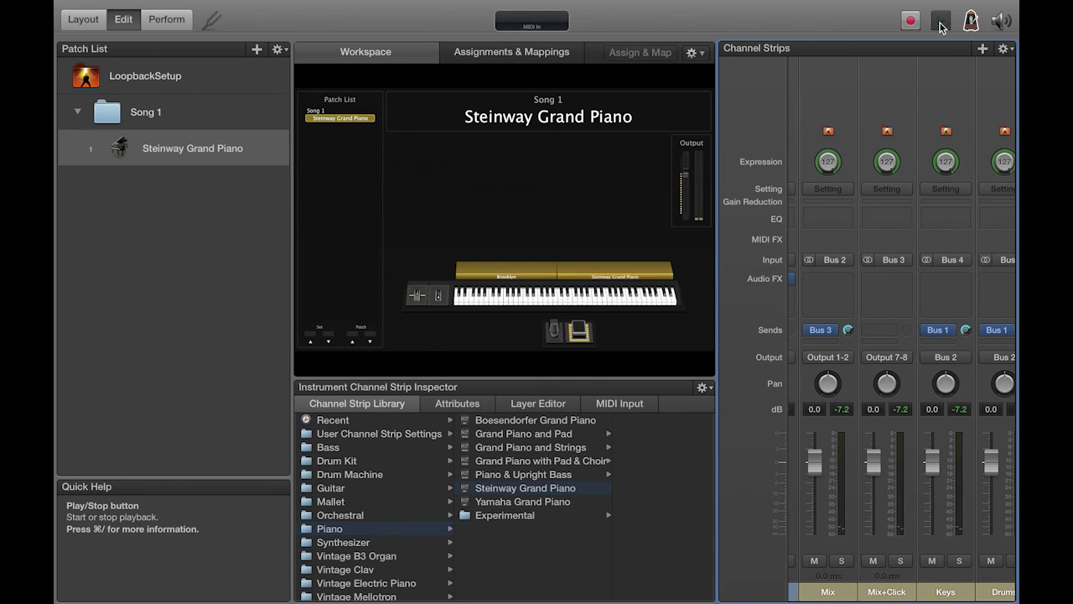
pyautogui.click(941, 25)
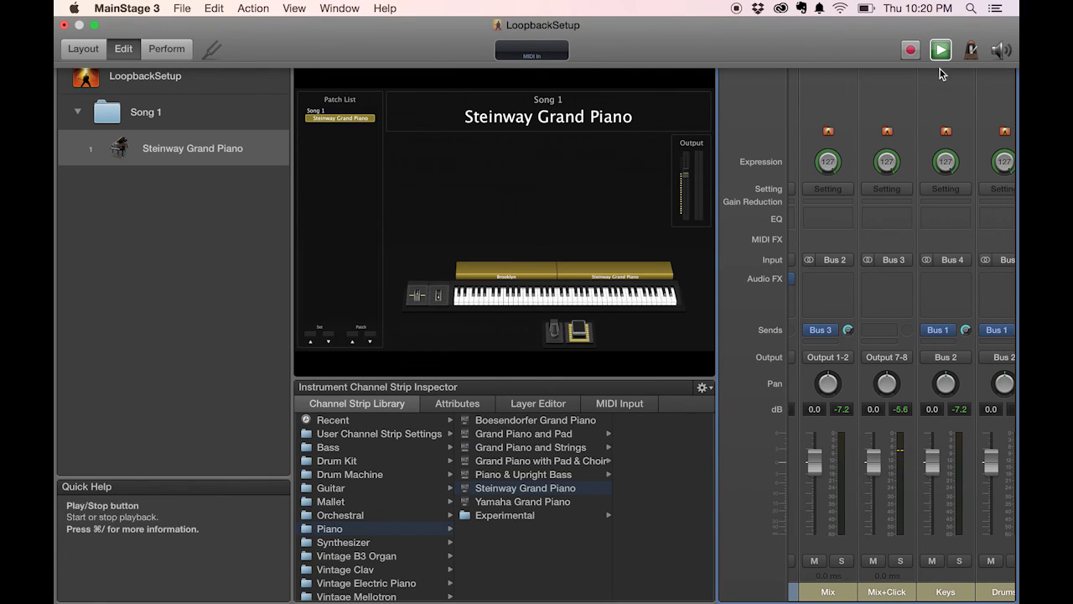
pyautogui.hscroll(2, 904, 222)
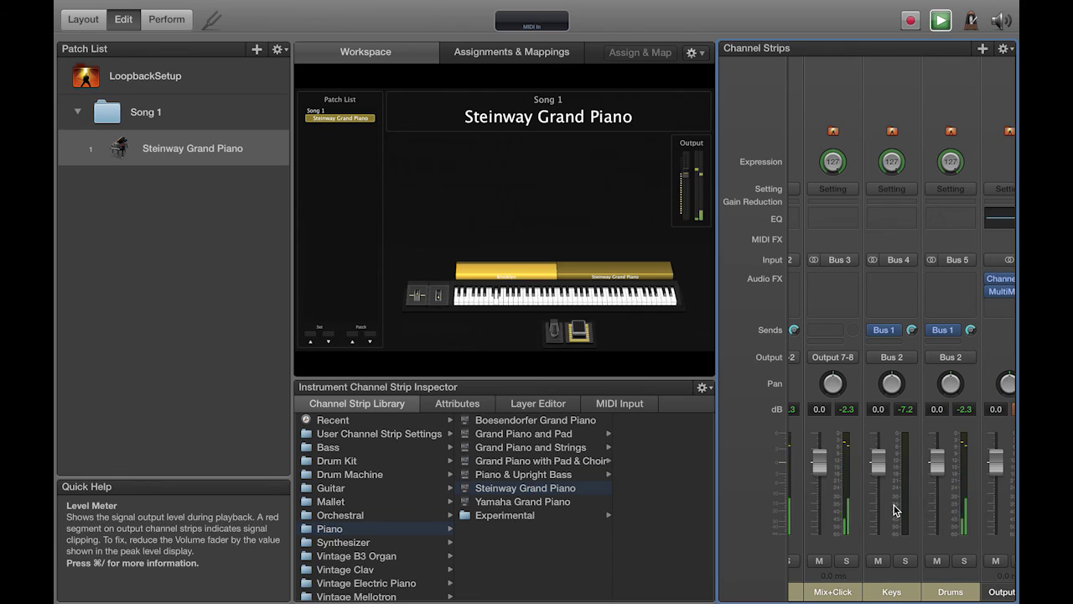
pyautogui.hscroll(-3, 896, 509)
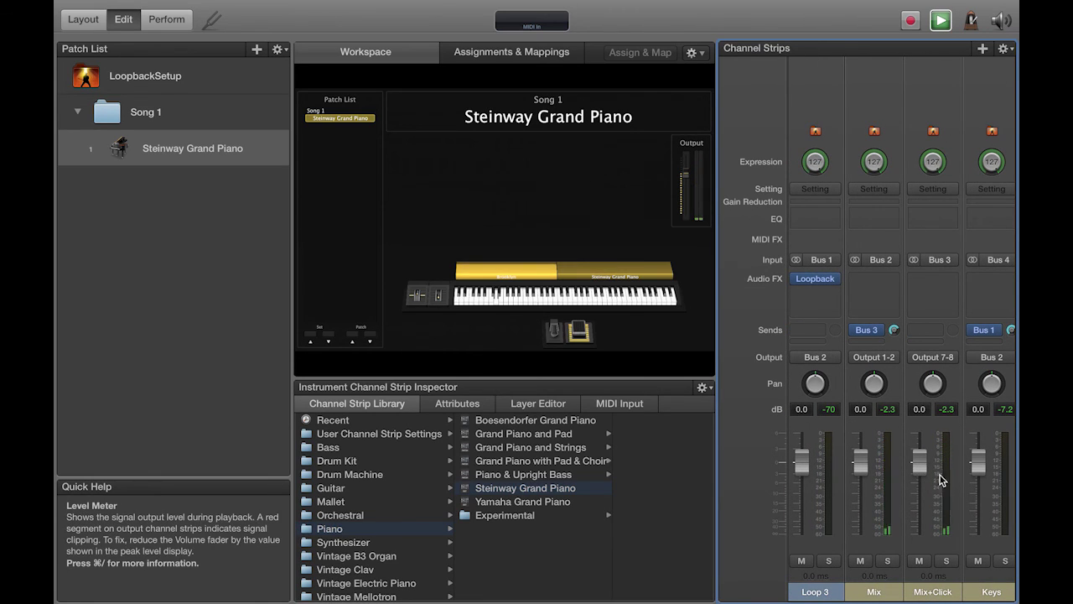
pyautogui.hscroll(-2, 954, 498)
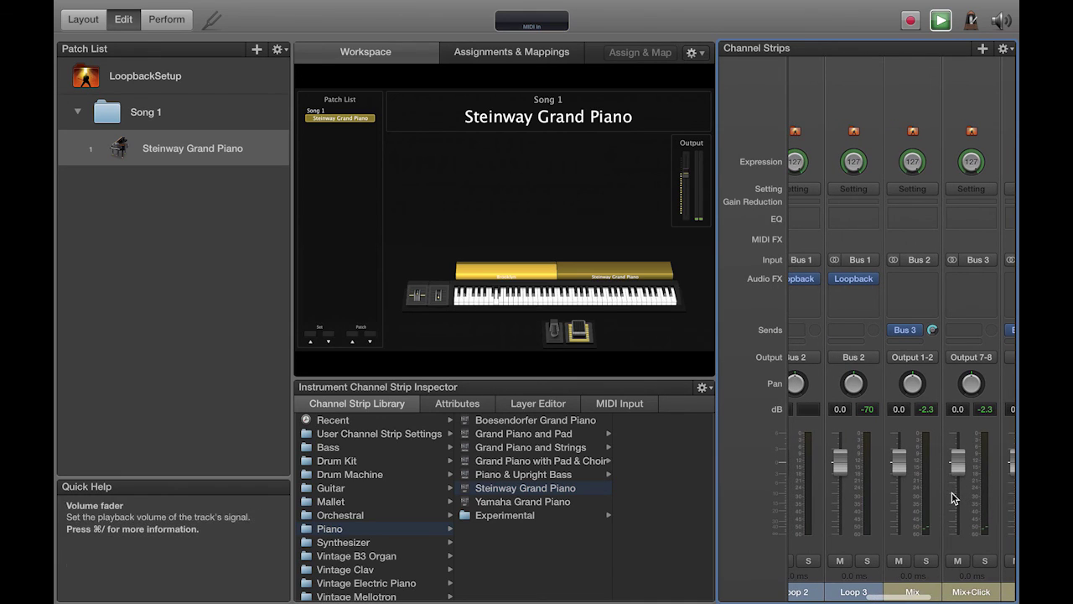
pyautogui.hscroll(-2, 952, 497)
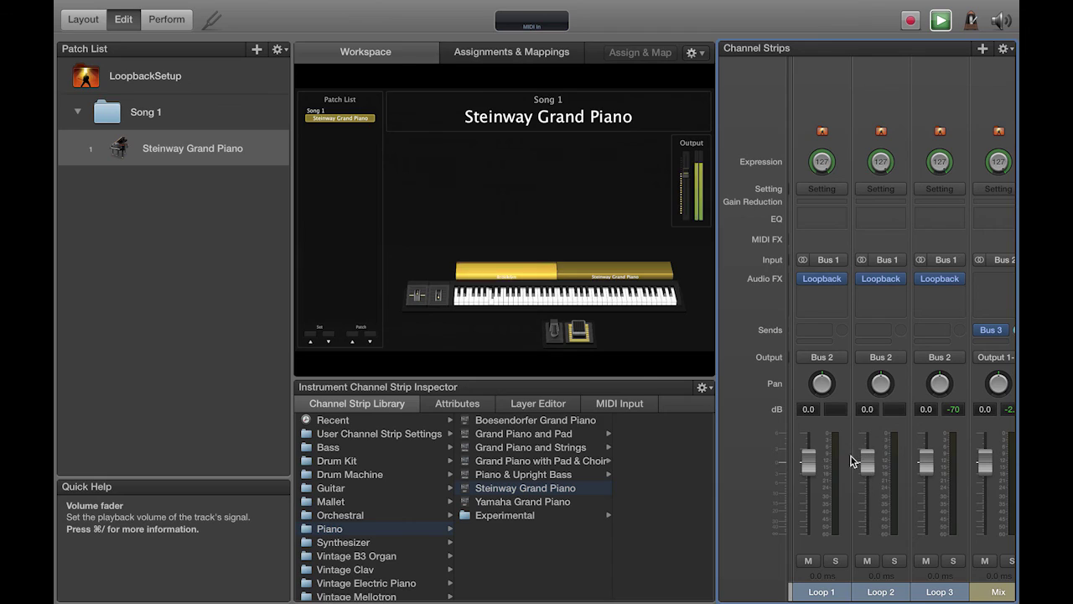
# Clear Loop 1's Loopback tape loop, then record a test loop while playback restarts
pyautogui.click(824, 280)
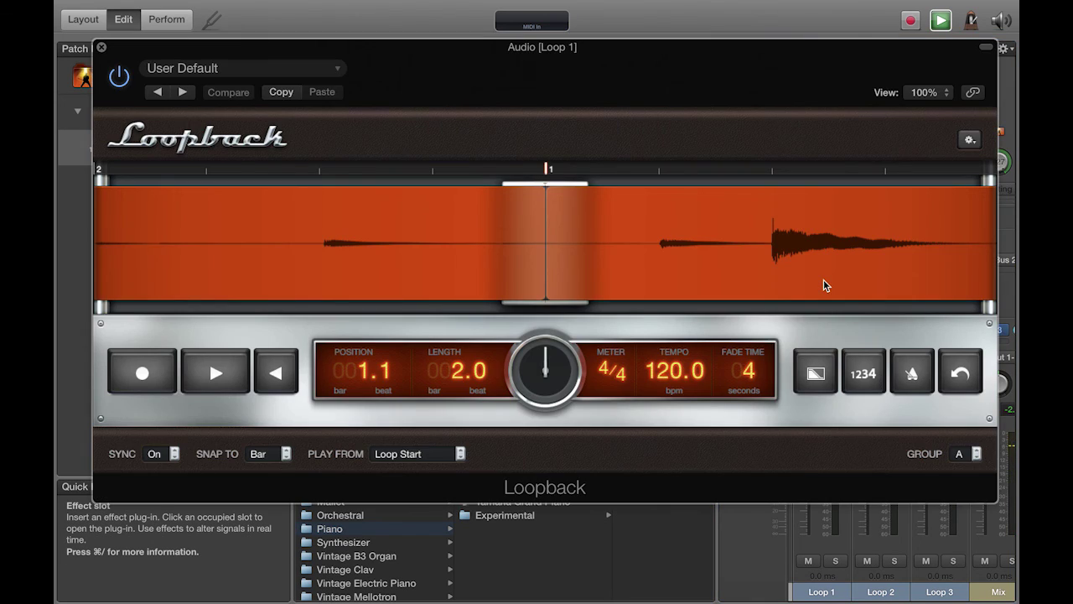
pyautogui.click(968, 141)
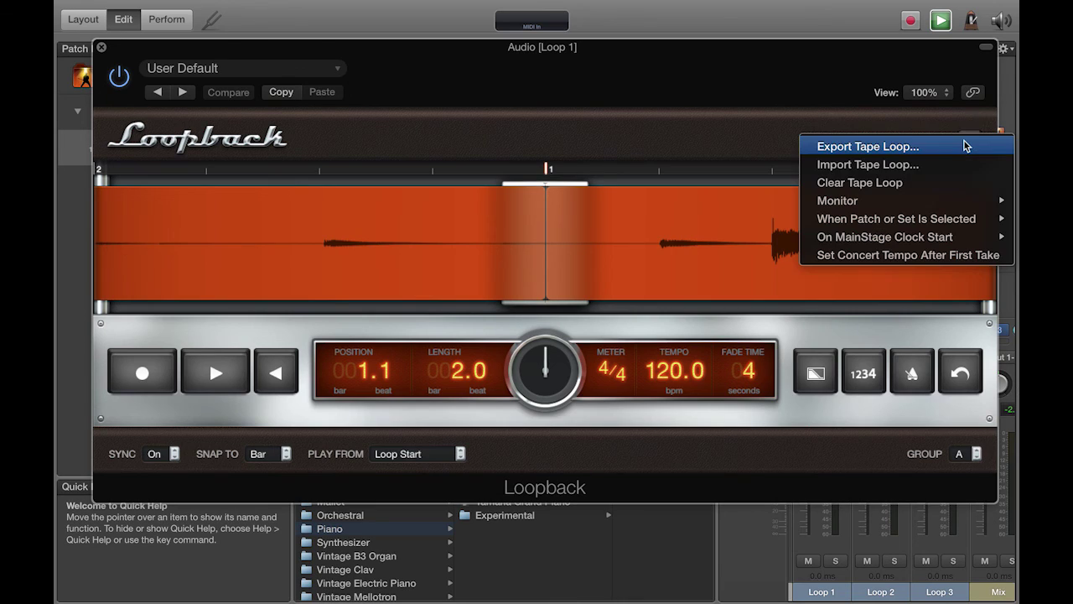
pyautogui.moveTo(920, 225)
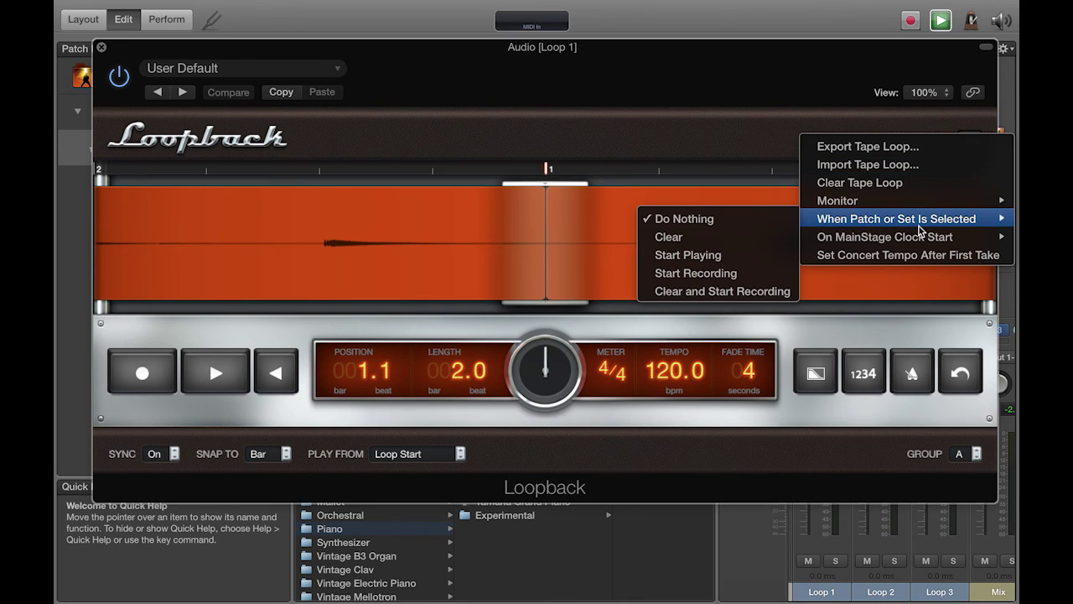
pyautogui.click(911, 183)
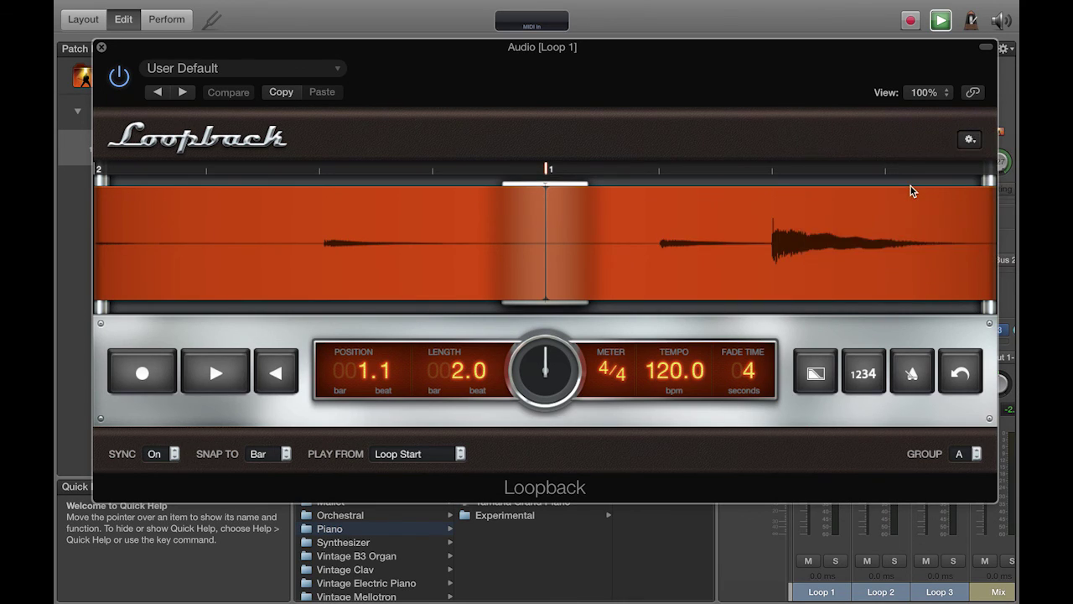
pyautogui.click(138, 363)
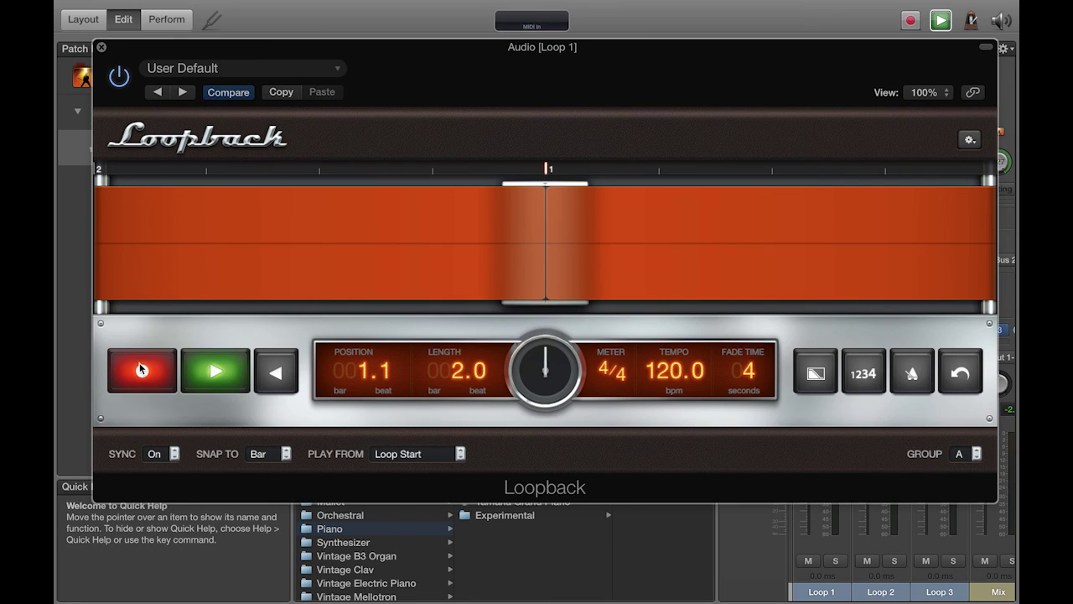
pyautogui.press('space')
pyautogui.press('space')
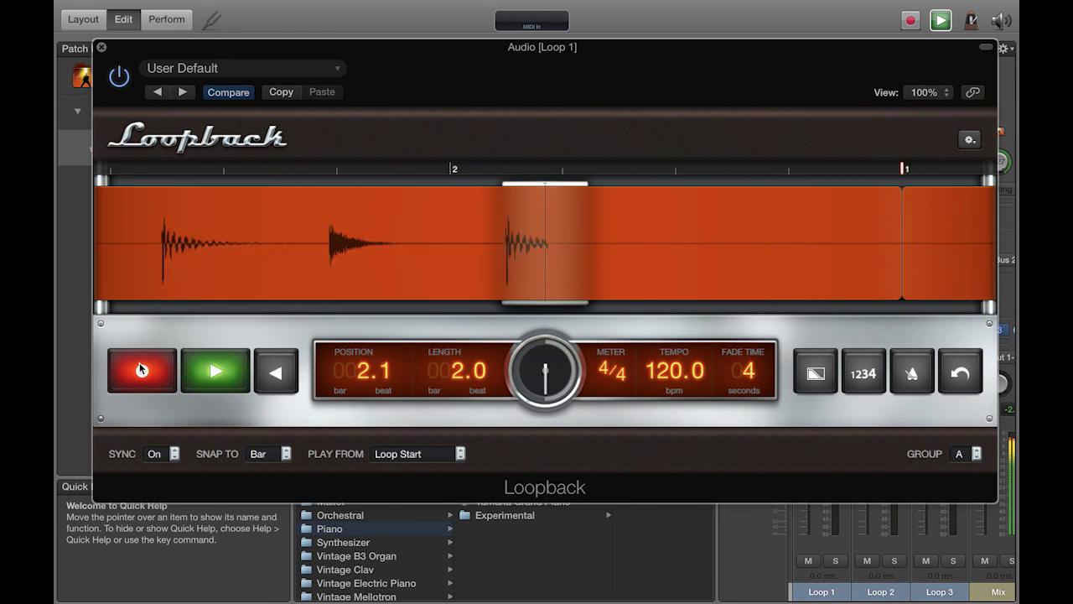
pyautogui.click(139, 362)
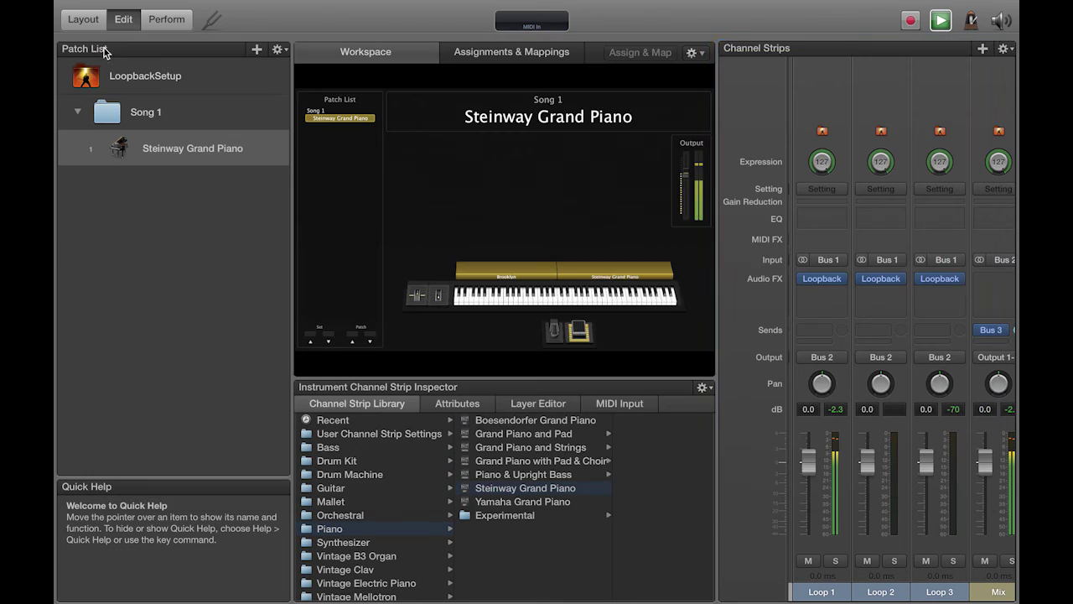
pyautogui.click(102, 47)
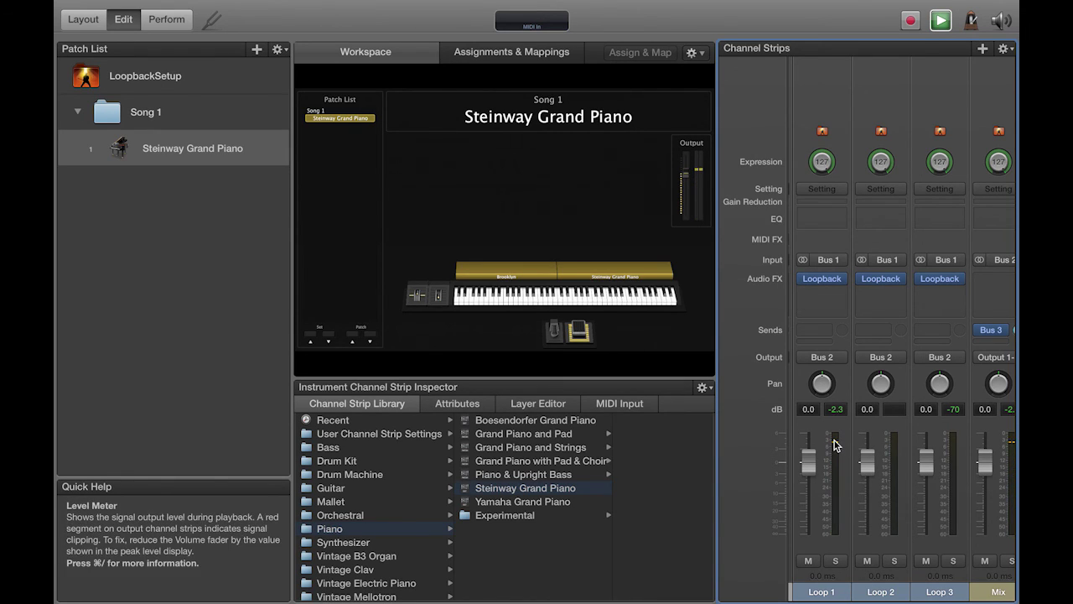
# Stop the loop's playback, clear the recorded tape loop and close Loopback
pyautogui.click(820, 278)
pyautogui.click(217, 372)
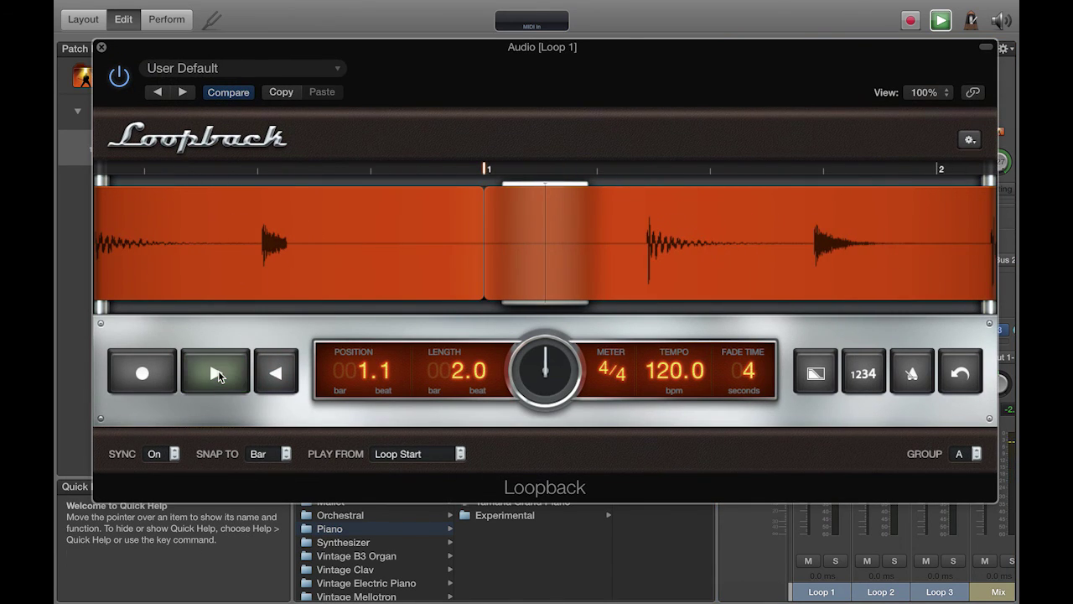
pyautogui.click(970, 139)
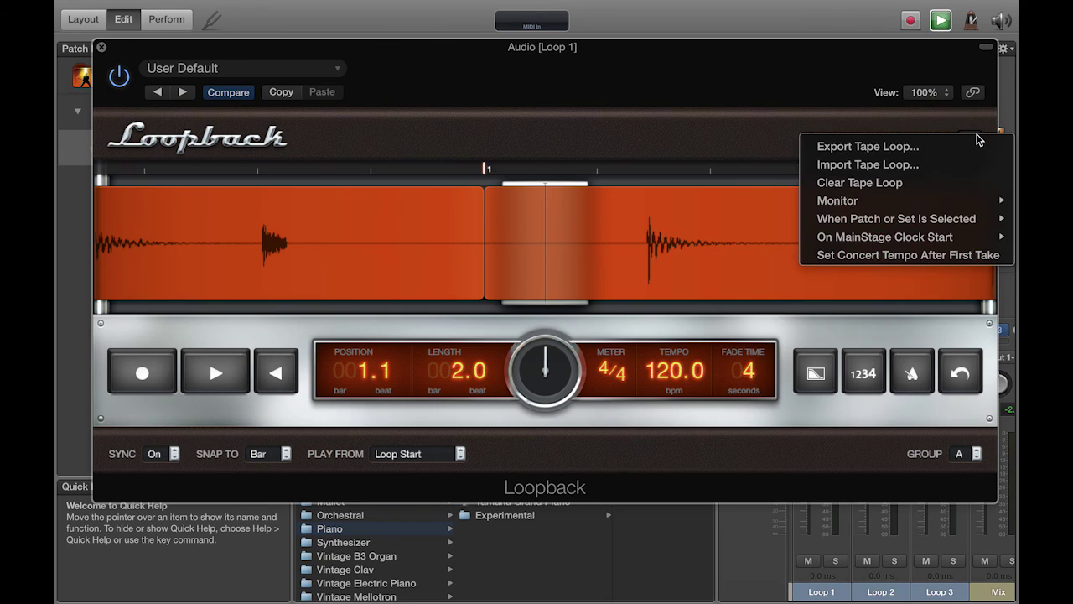
pyautogui.click(860, 183)
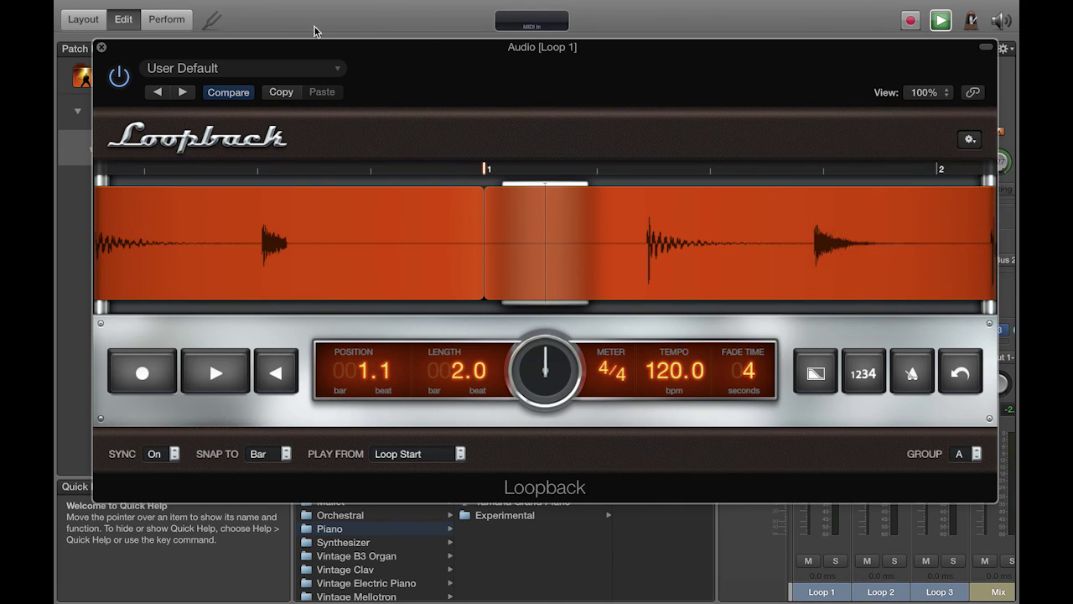
pyautogui.click(100, 47)
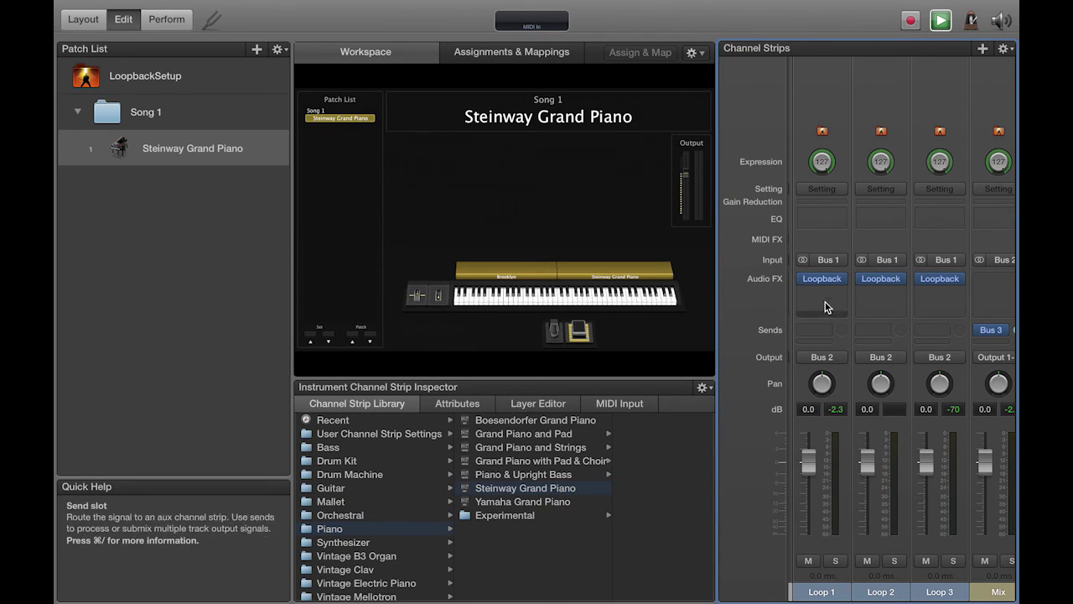
# Turn on the Keys strip's send to Bus 1
pyautogui.hscroll(5, 869, 309)
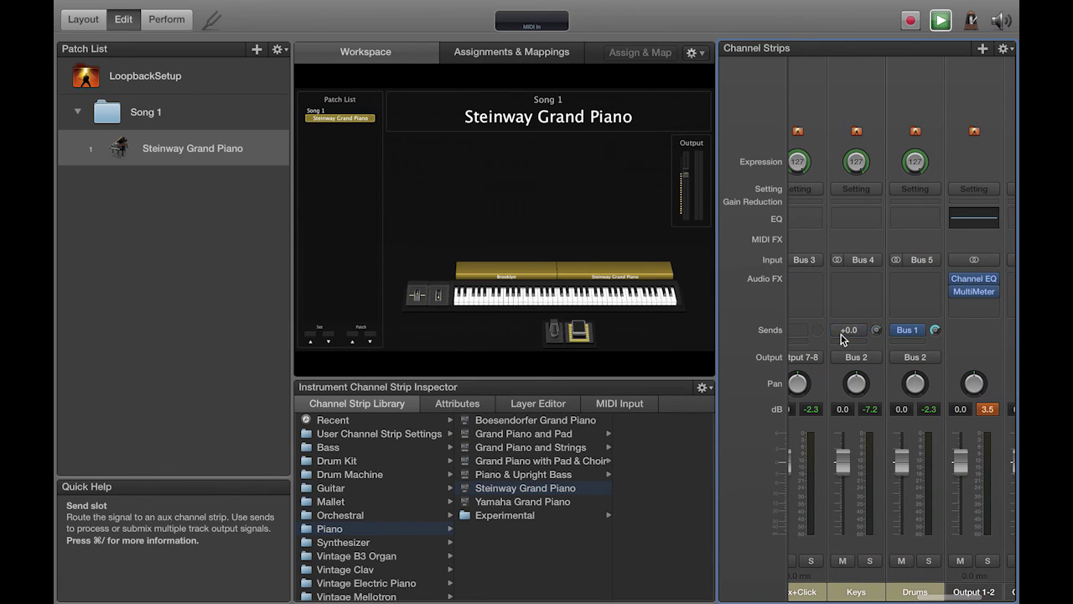
pyautogui.click(839, 330)
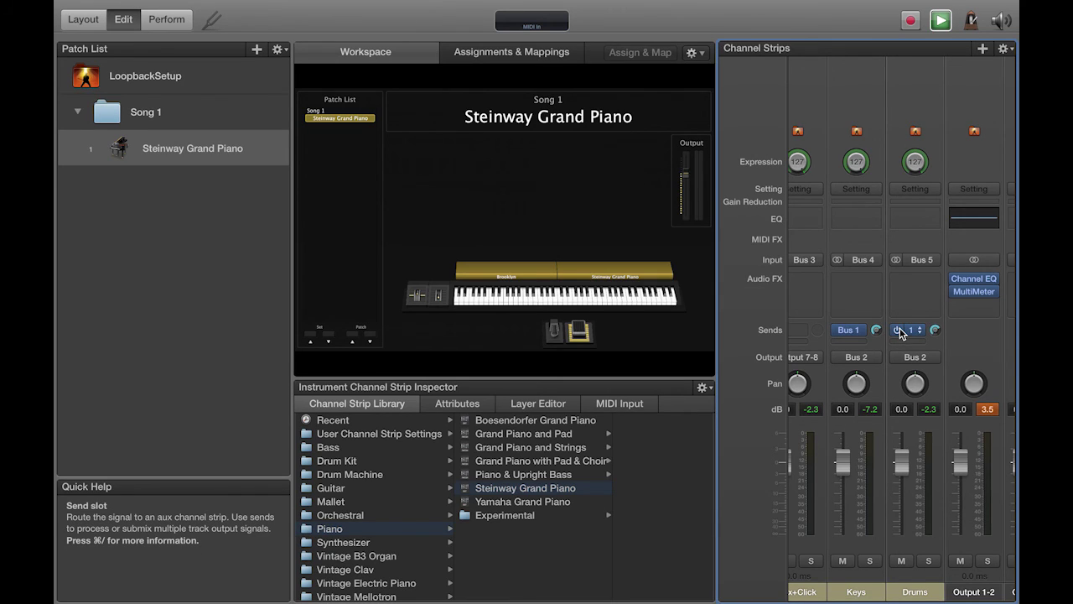
pyautogui.hscroll(-2, 900, 333)
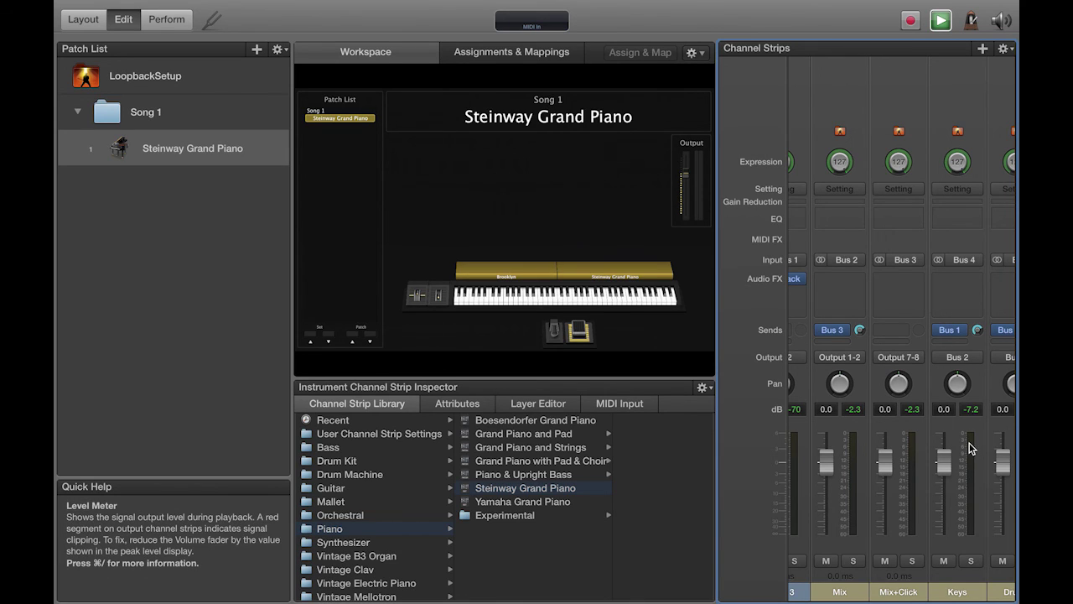
pyautogui.hscroll(-1, 970, 449)
pyautogui.hscroll(1, 970, 448)
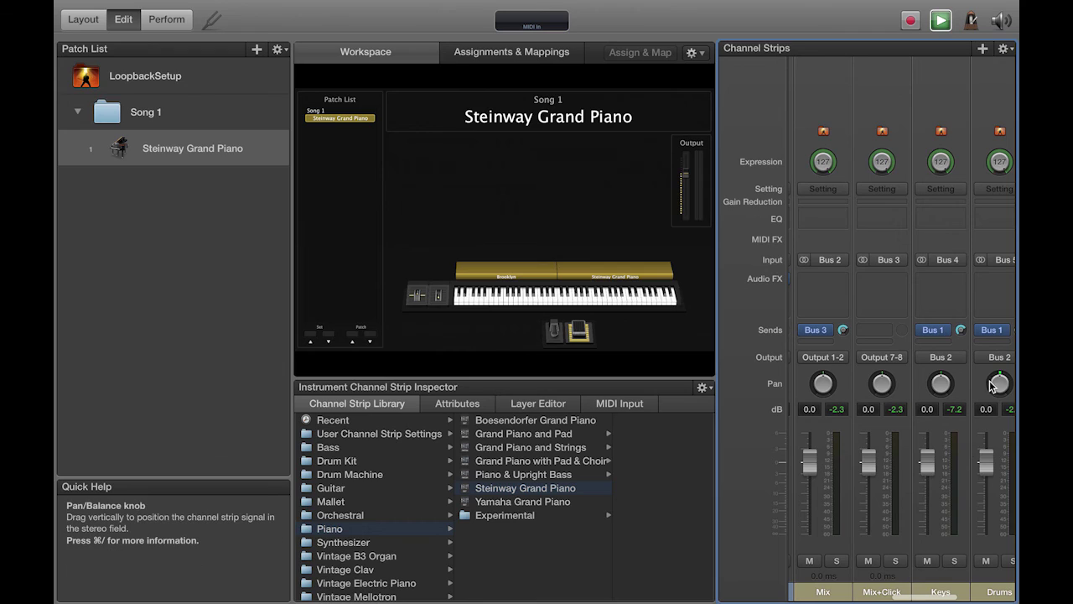
pyautogui.hscroll(-2, 989, 382)
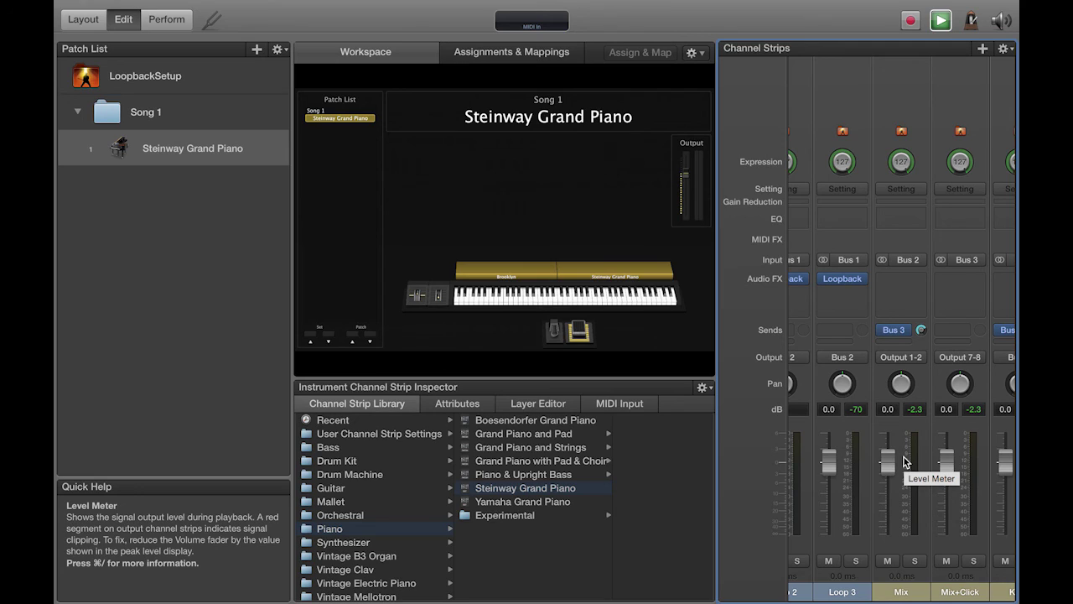
# Select the Mix+Click strip, then go back to Song 1's Steinway Grand Piano patch
pyautogui.click(952, 90)
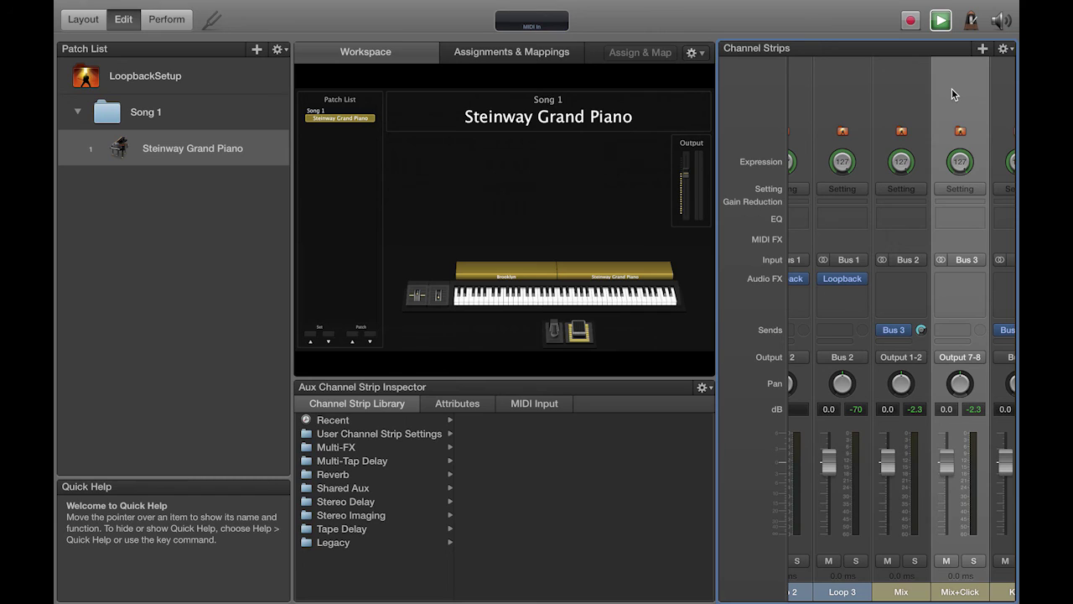
pyautogui.hscroll(-5, 873, 95)
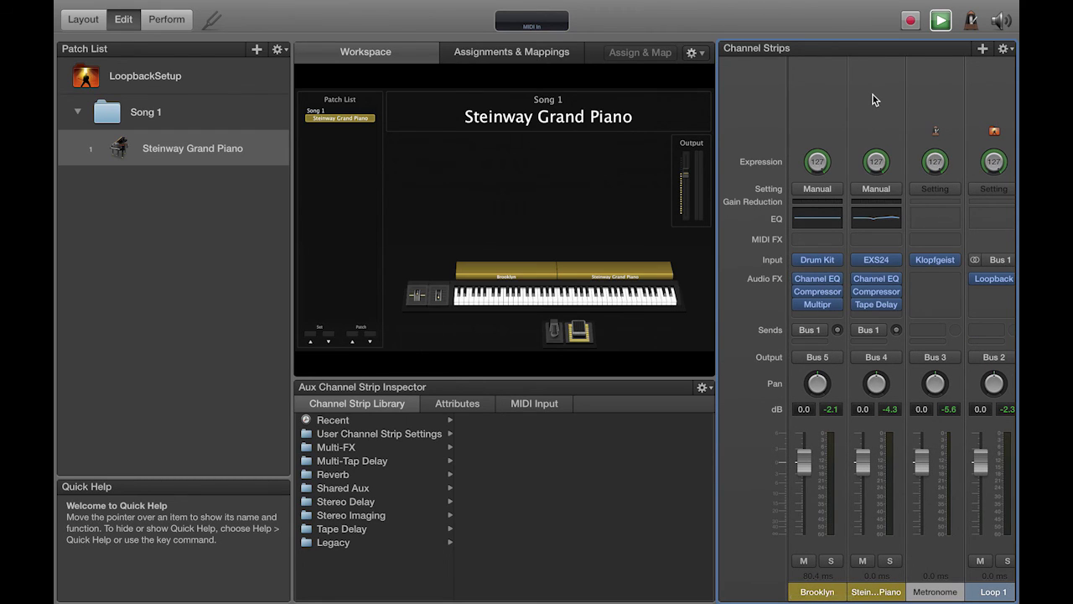
pyautogui.click(204, 126)
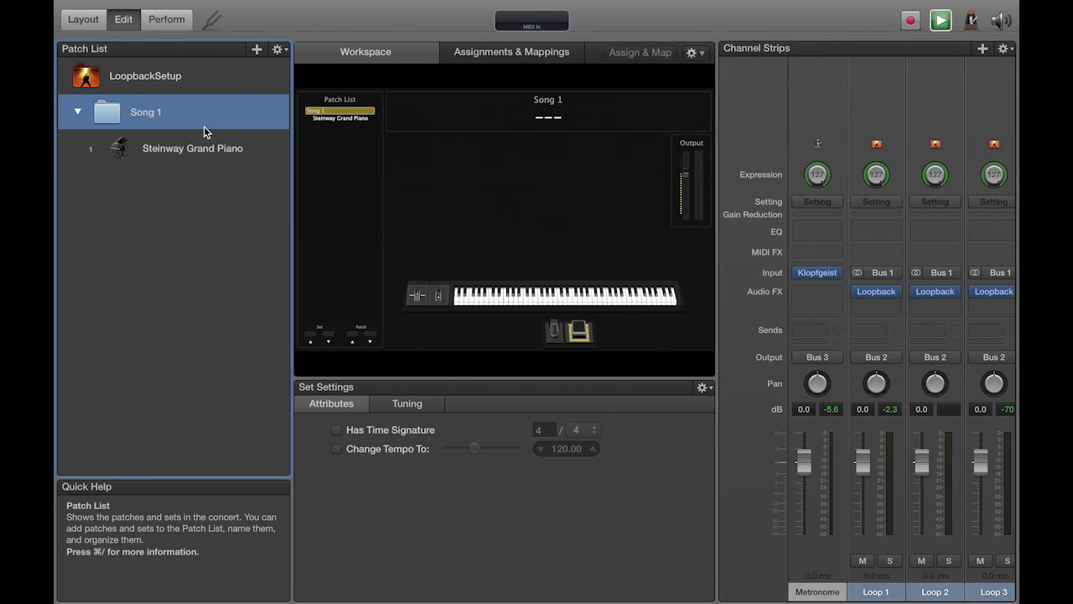
pyautogui.click(215, 161)
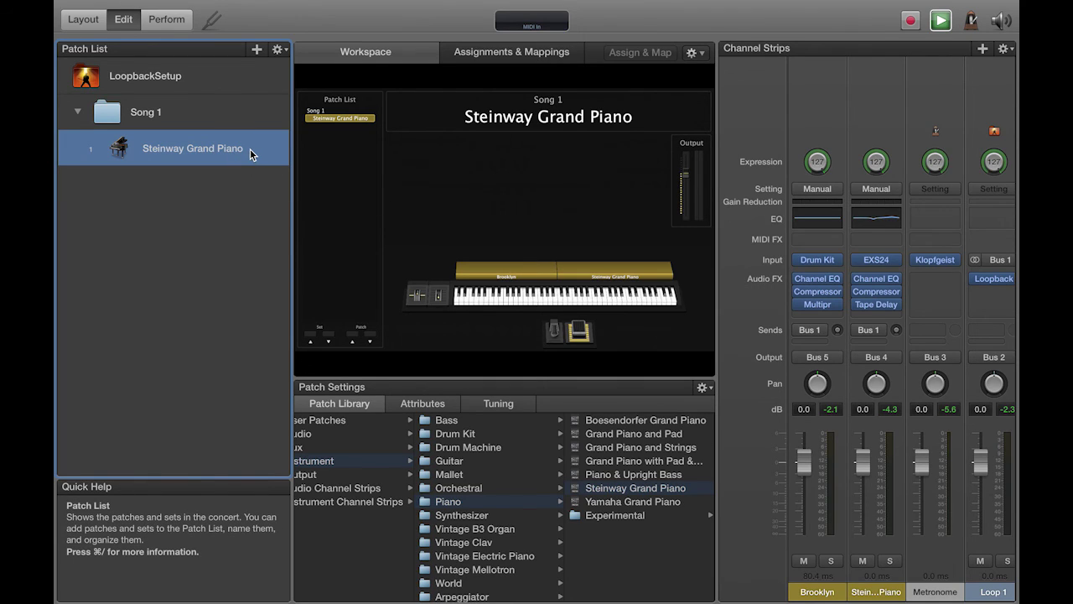
# Duplicate the patch with Cmd+D and swap the Brooklyn drums for the Roots drum kit
pyautogui.press('super+d')
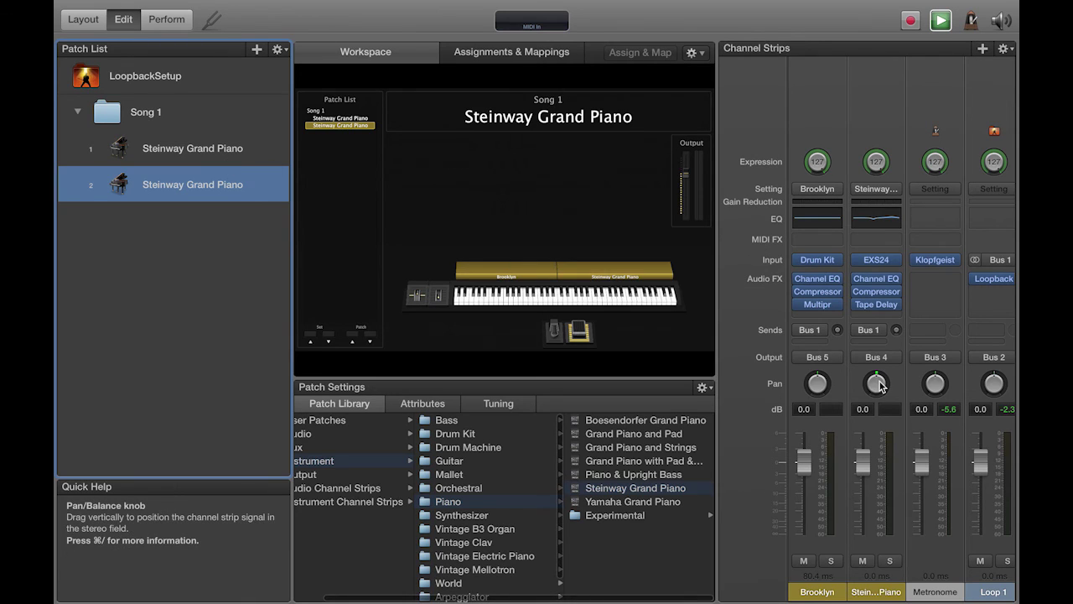
pyautogui.click(846, 61)
pyautogui.click(872, 80)
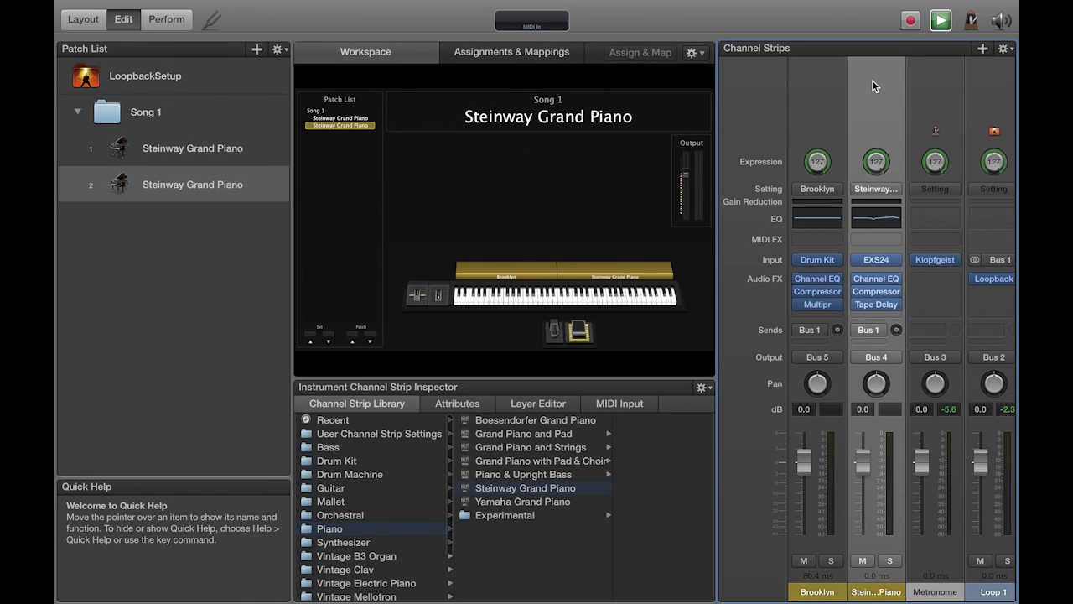
pyautogui.click(833, 82)
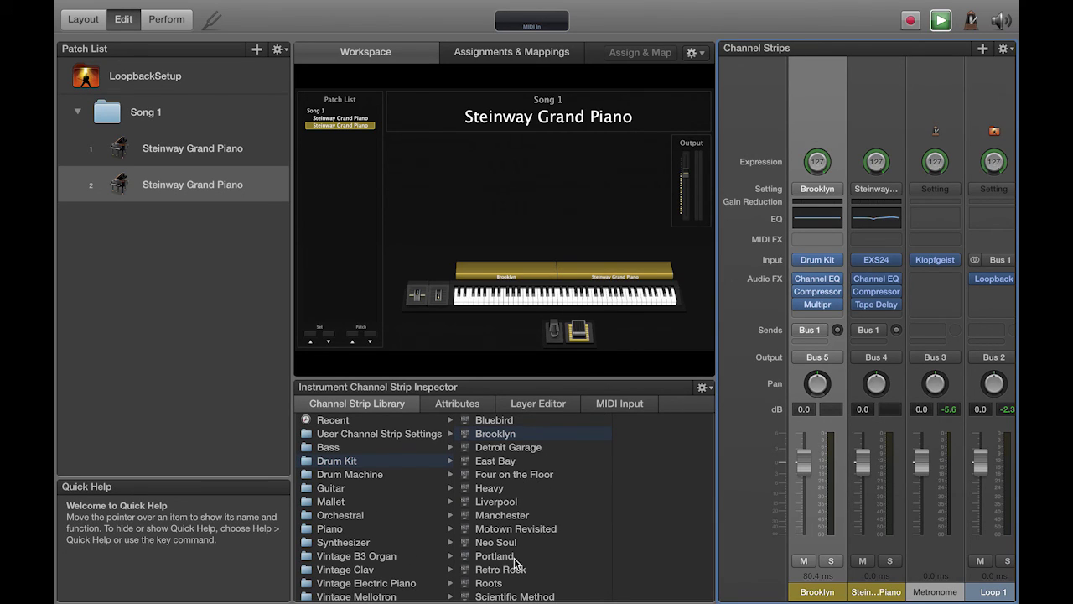
pyautogui.scroll(-3, 516, 562)
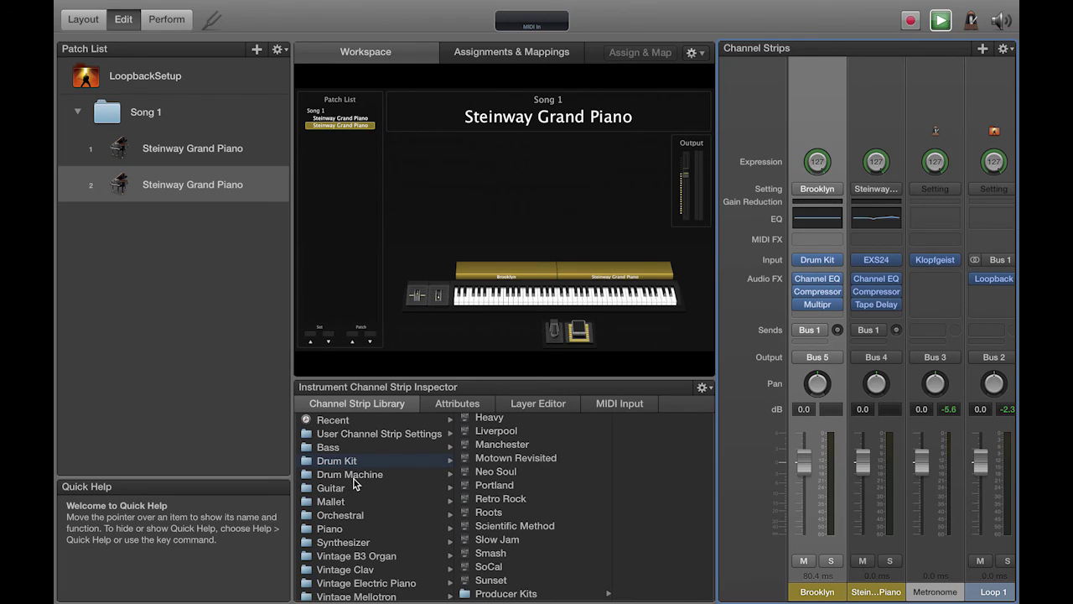
pyautogui.click(501, 516)
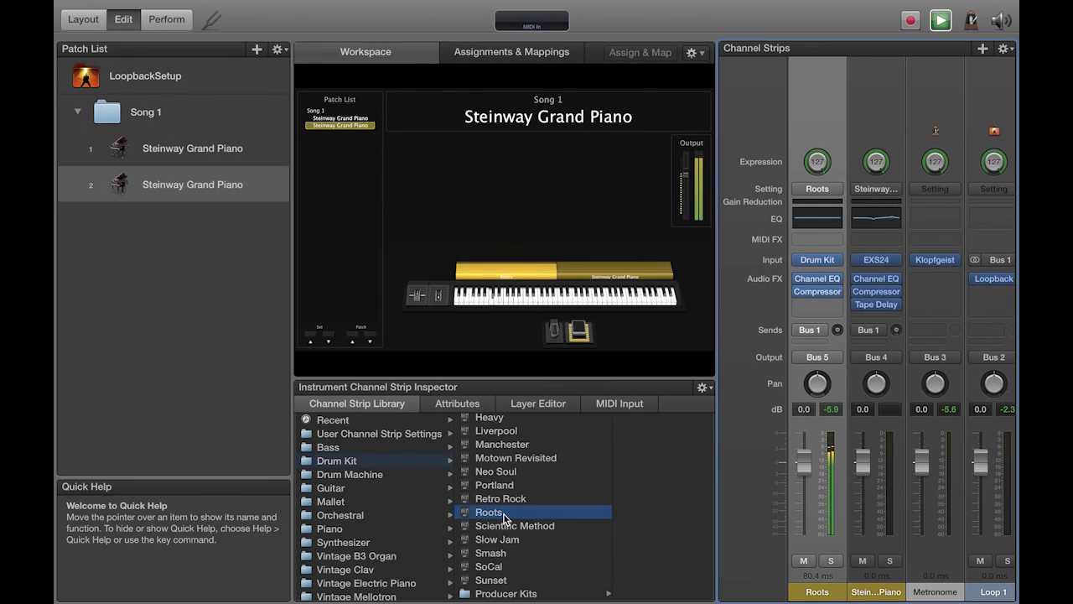
# Replace the piano with Vintage B3 Organ's Classic Rock Organ and return to LoopbackSetup
pyautogui.click(886, 109)
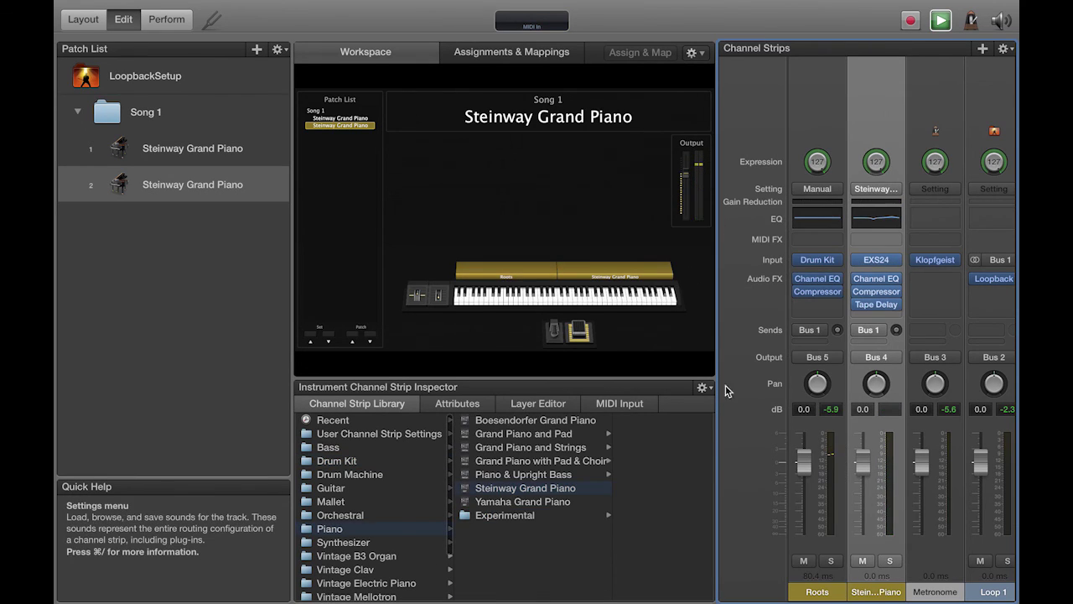
pyautogui.click(380, 558)
pyautogui.click(510, 433)
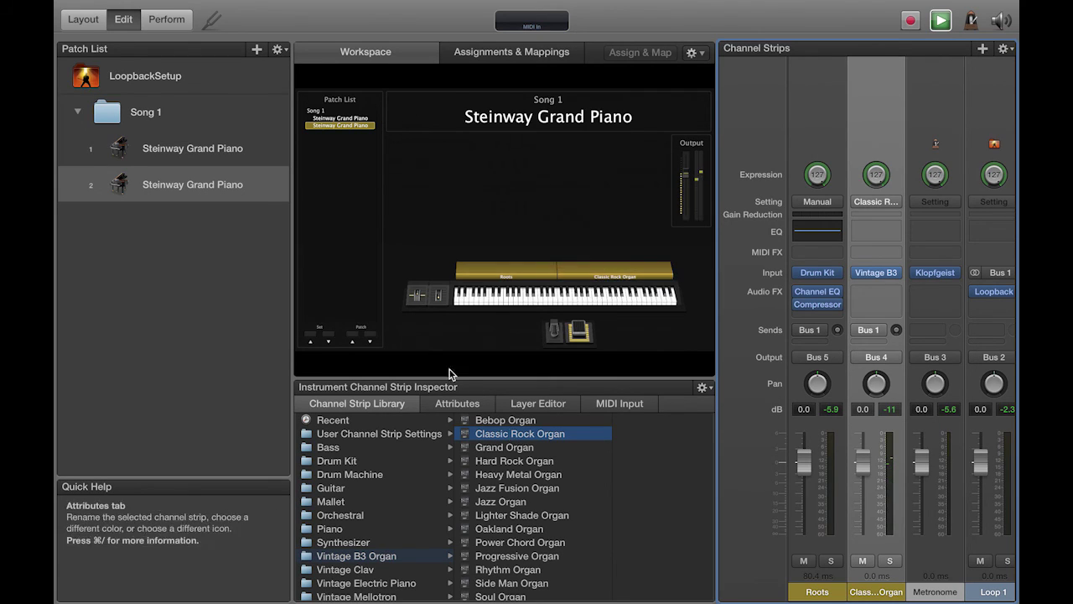
pyautogui.click(218, 69)
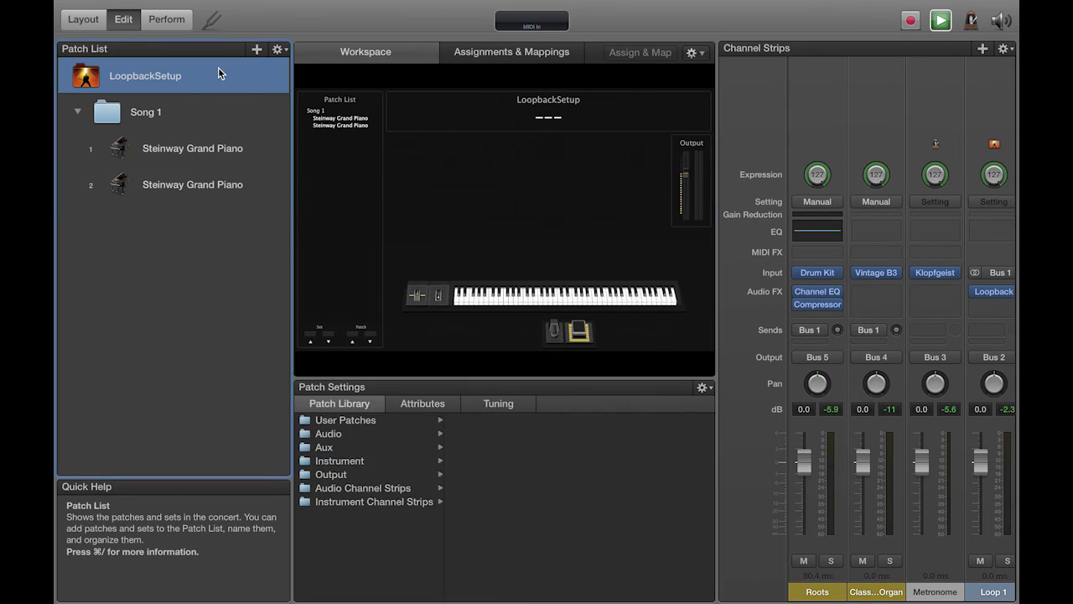
# Switch between Song 1's two patches and the LoopbackSetup concert level to compare them
pyautogui.click(199, 151)
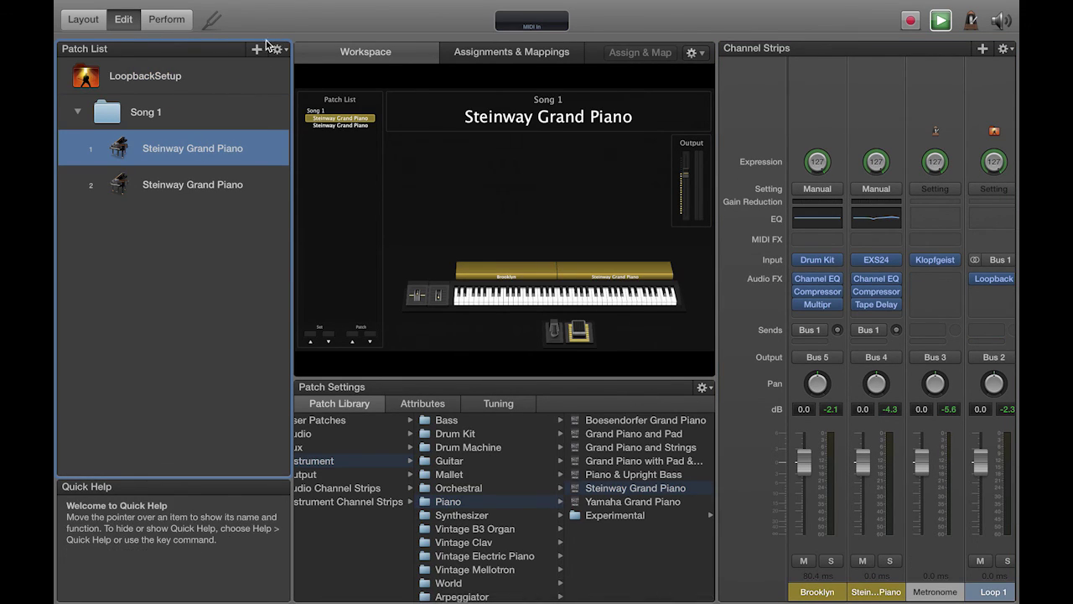
pyautogui.click(205, 173)
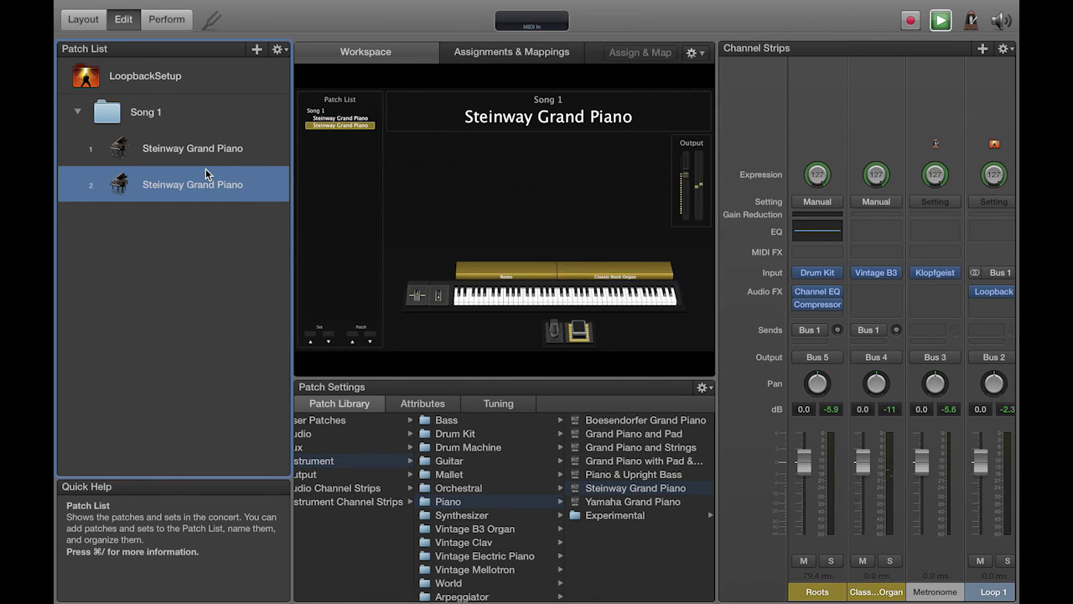
pyautogui.press('Up')
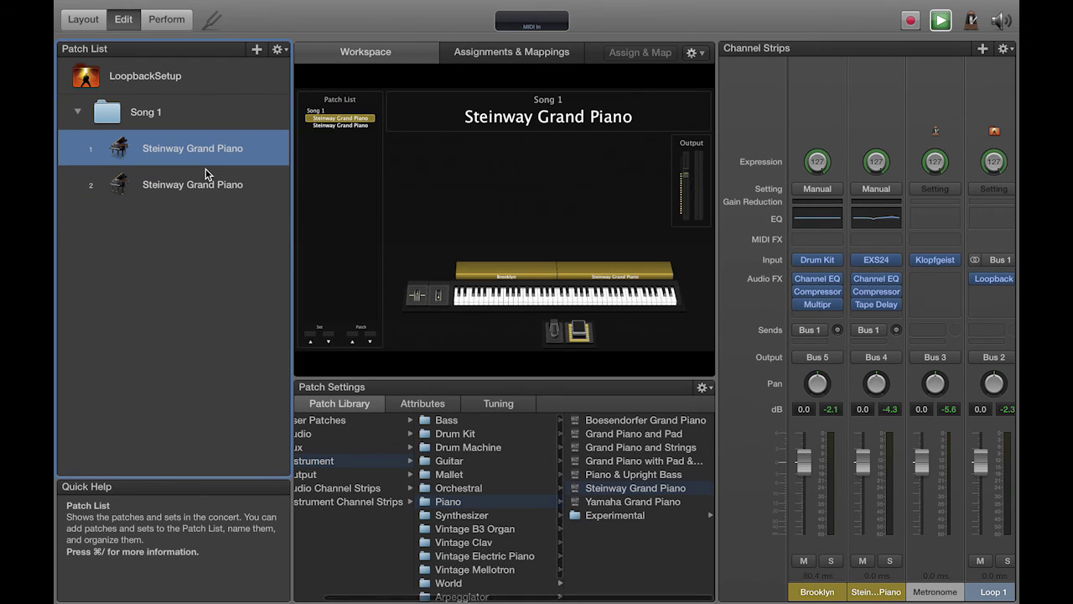
pyautogui.press('Down')
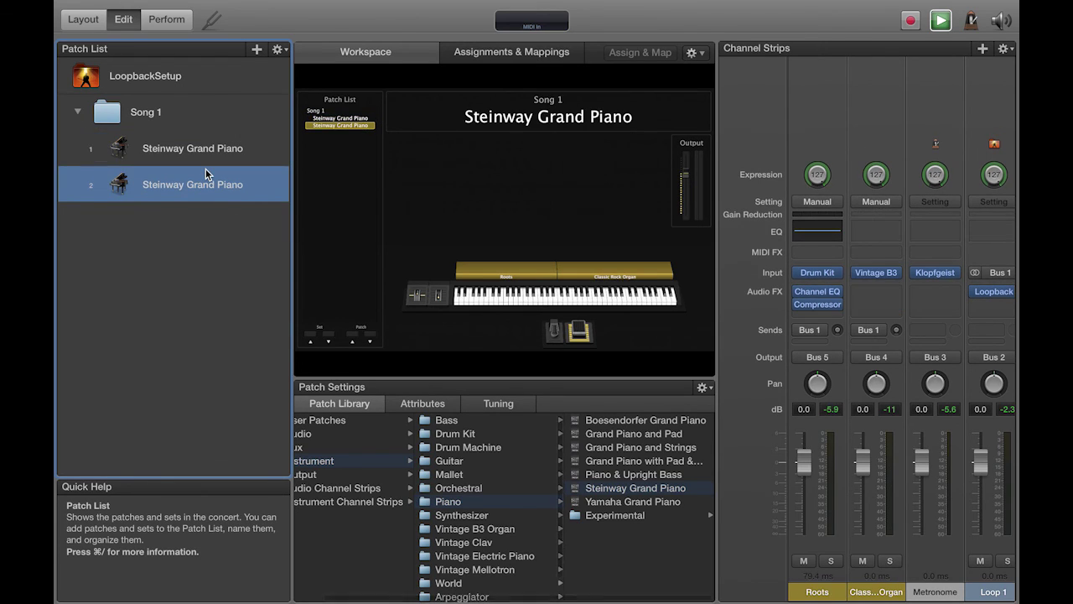
pyautogui.click(170, 78)
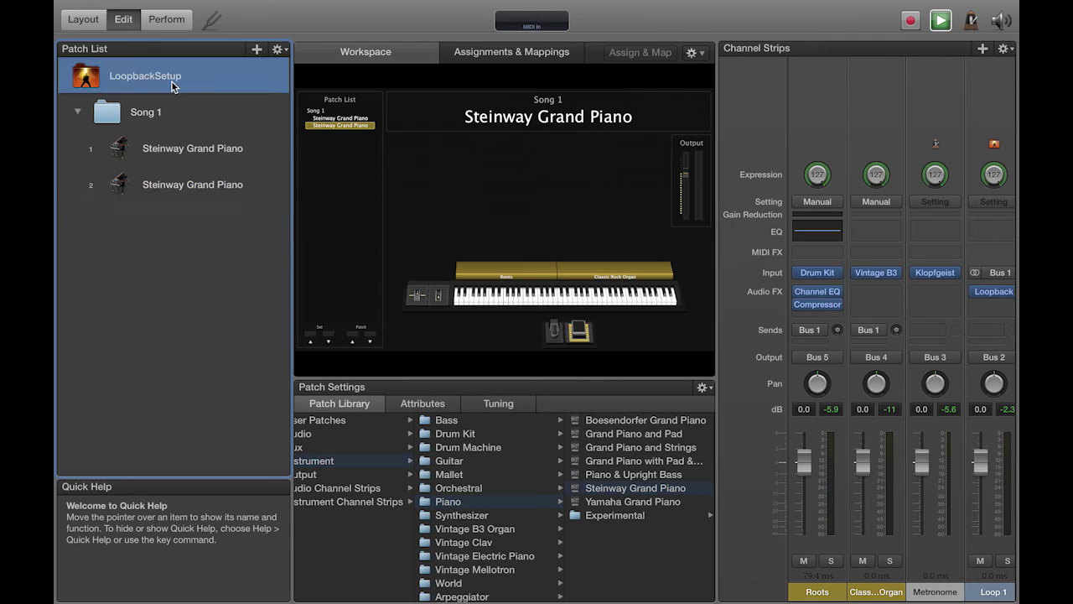
pyautogui.click(192, 186)
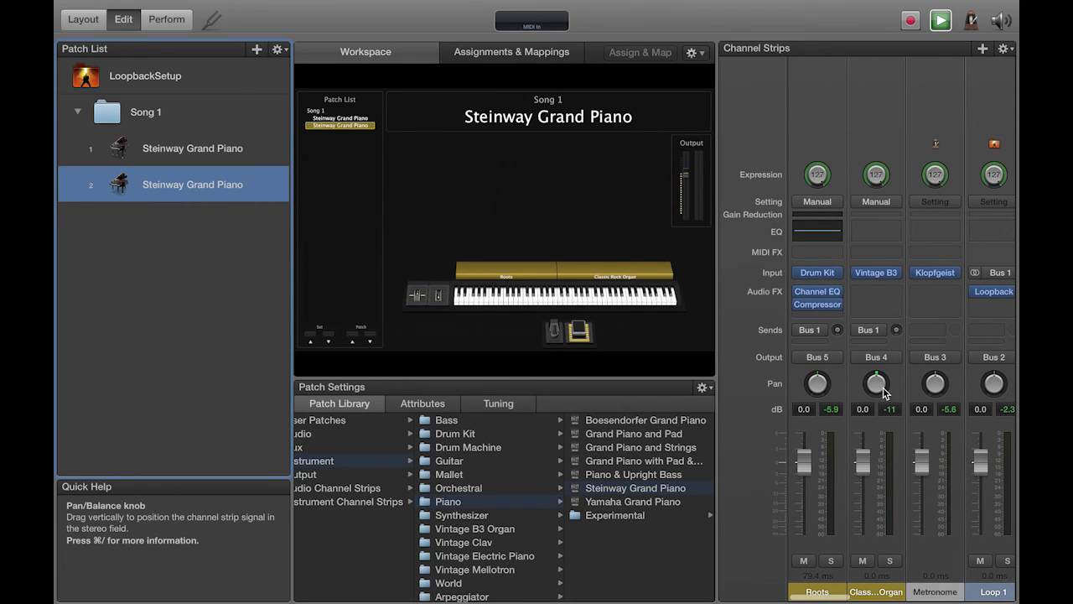
# Show Song 1's Set Settings, with time signature and 120.00 tempo change unchecked
pyautogui.hscroll(5, 882, 389)
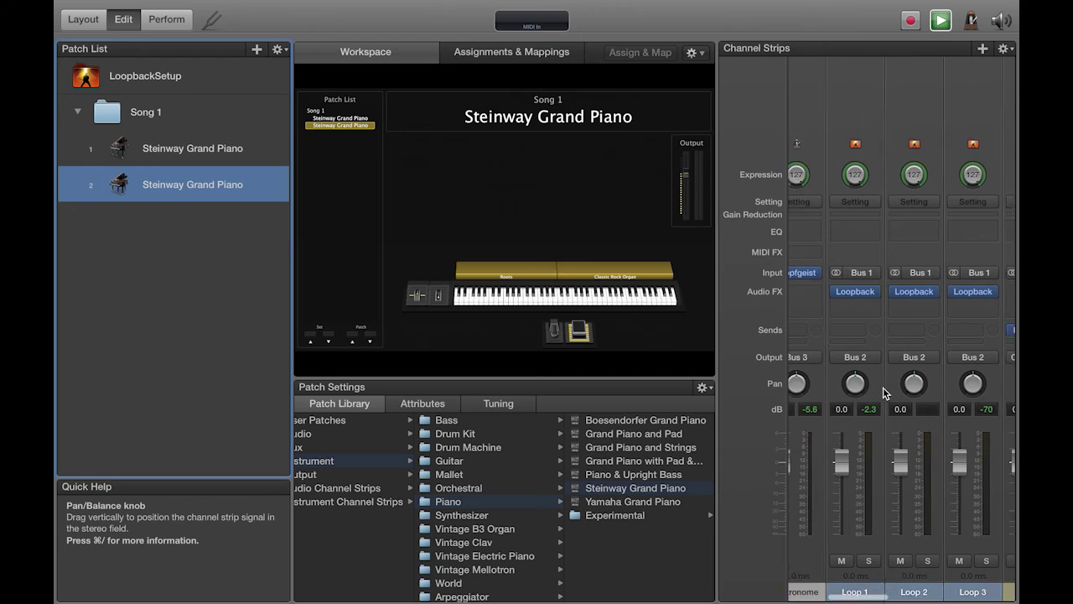
pyautogui.hscroll(2, 883, 390)
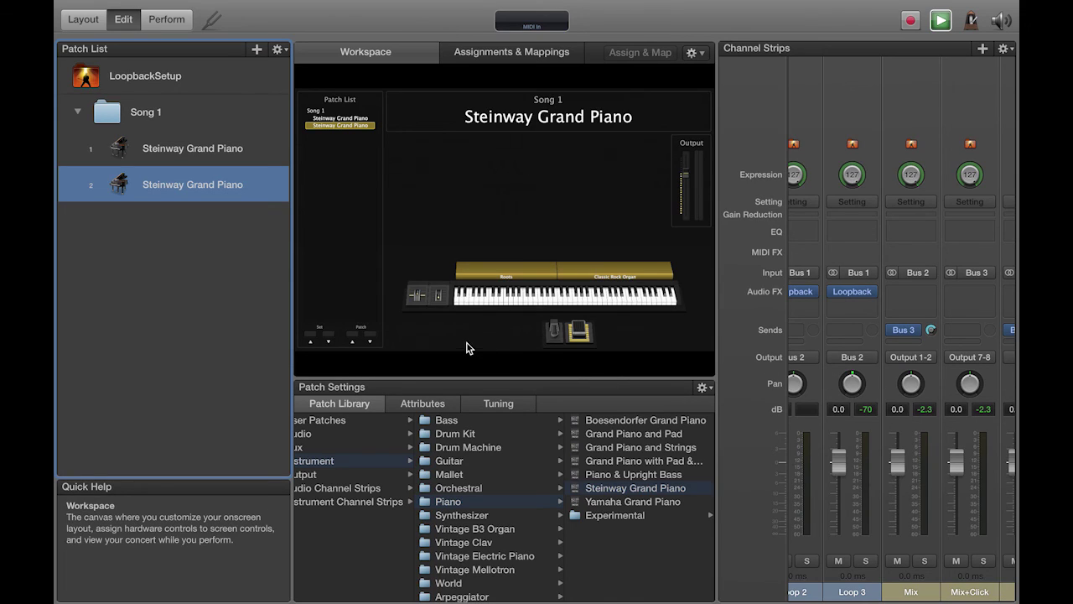
pyautogui.click(199, 164)
pyautogui.click(199, 181)
pyautogui.click(197, 158)
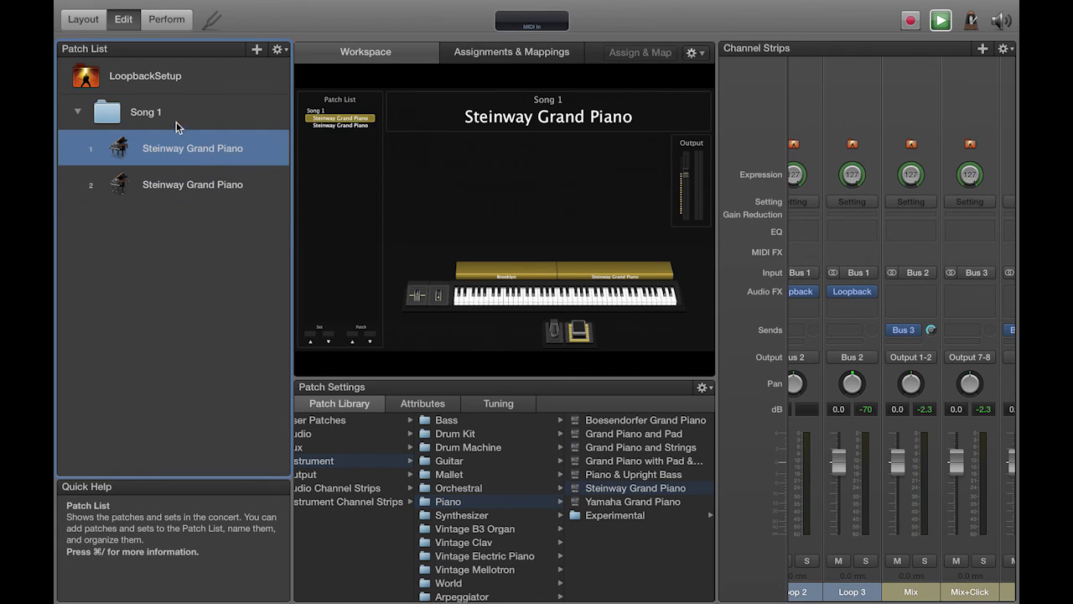
pyautogui.click(175, 120)
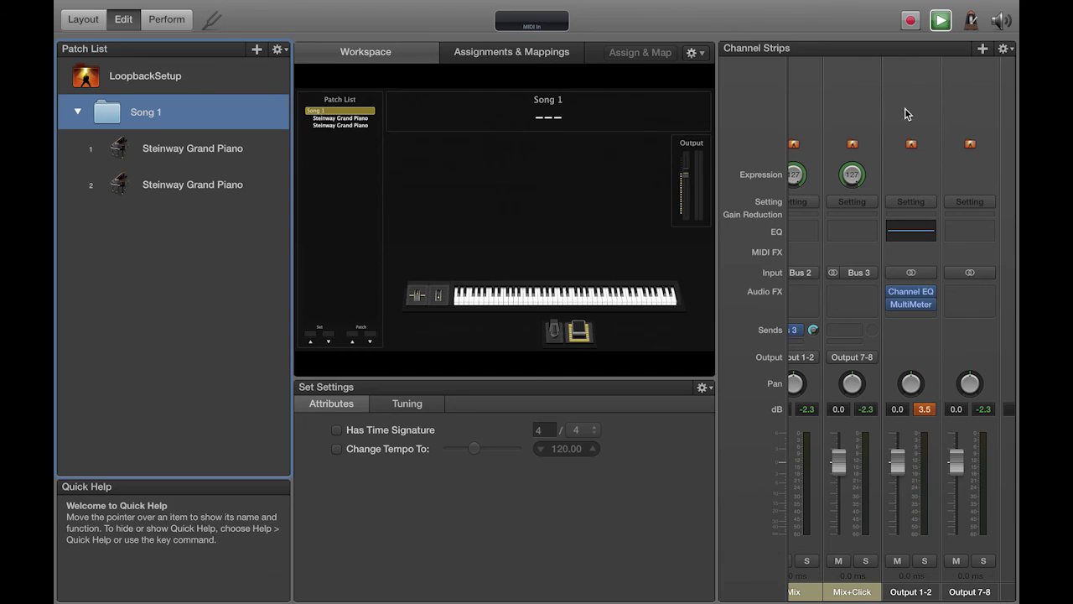
# Cancel adding a new channel strip, then step through Song 1's two patches to the set
pyautogui.click(983, 51)
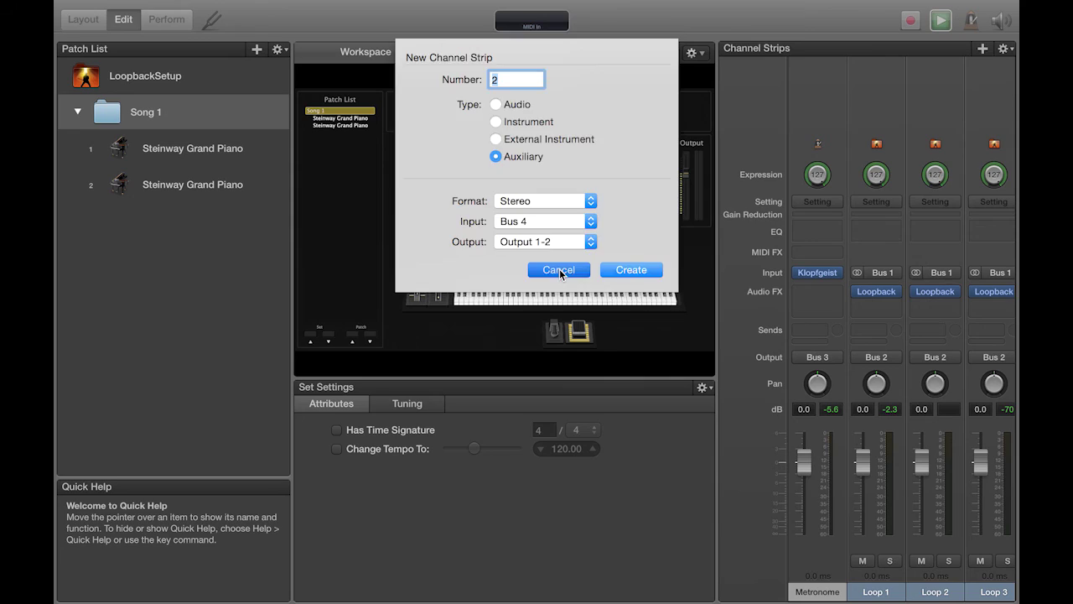
pyautogui.click(559, 270)
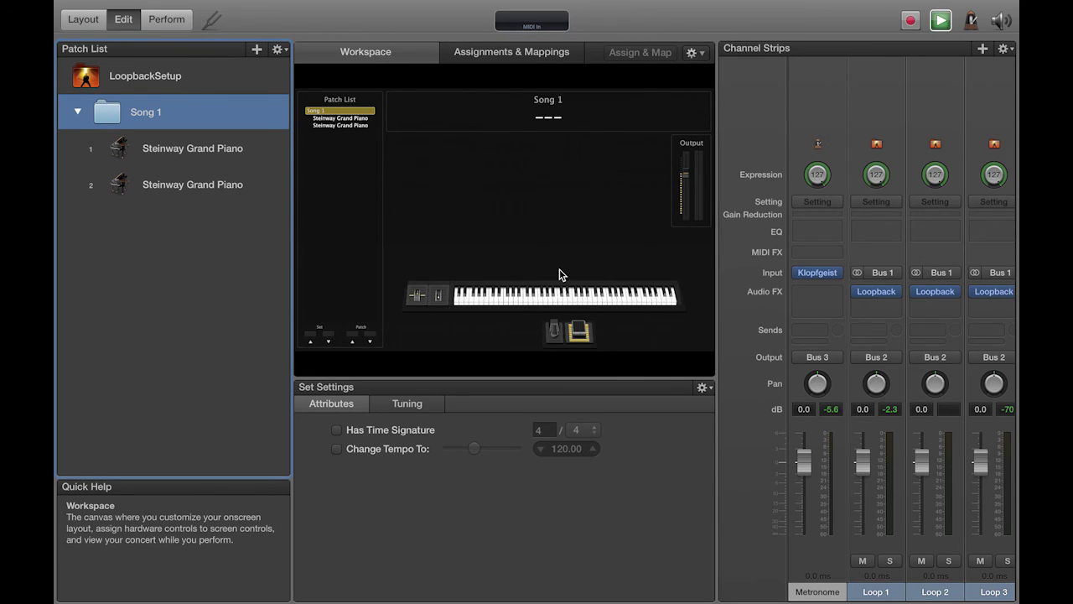
pyautogui.click(229, 155)
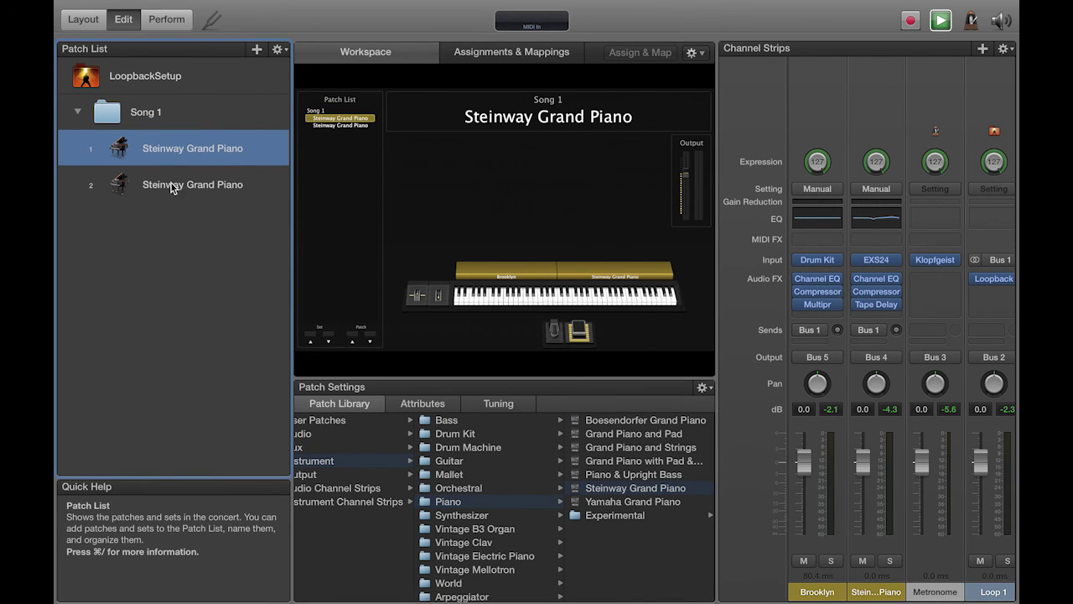
pyautogui.click(196, 185)
pyautogui.click(221, 151)
pyautogui.click(212, 122)
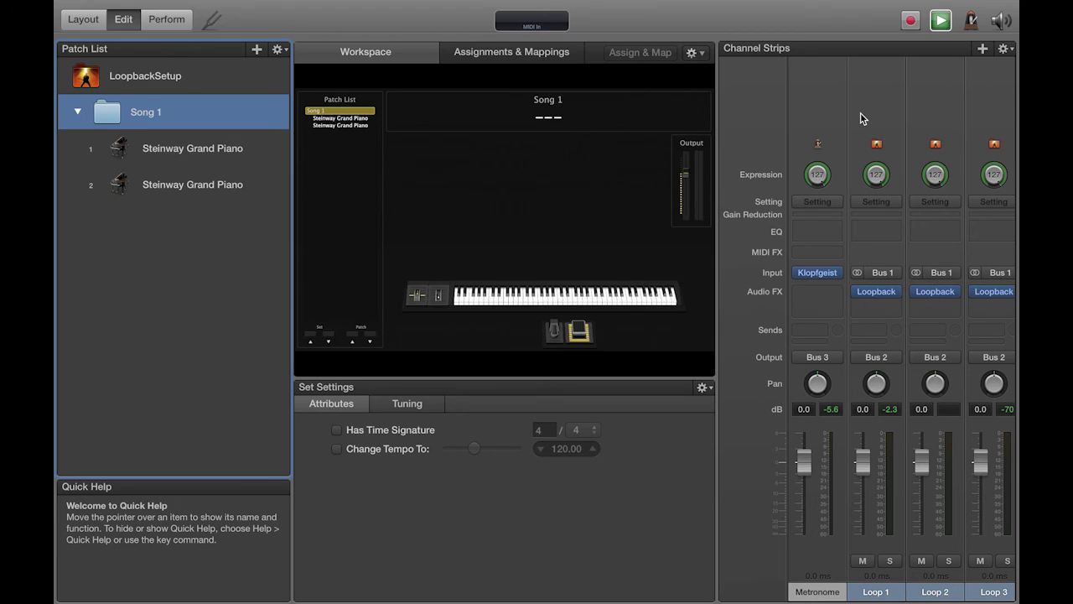
# Browse LoopbackSetup and Song 1, ending on the first Steinway Grand Piano patch
pyautogui.click(252, 84)
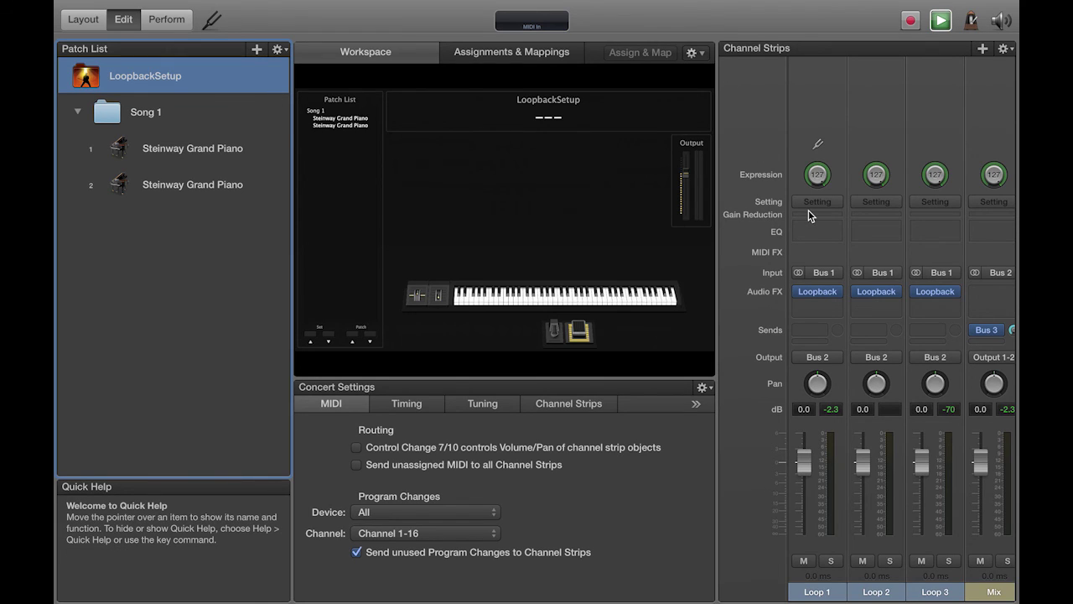
pyautogui.click(231, 114)
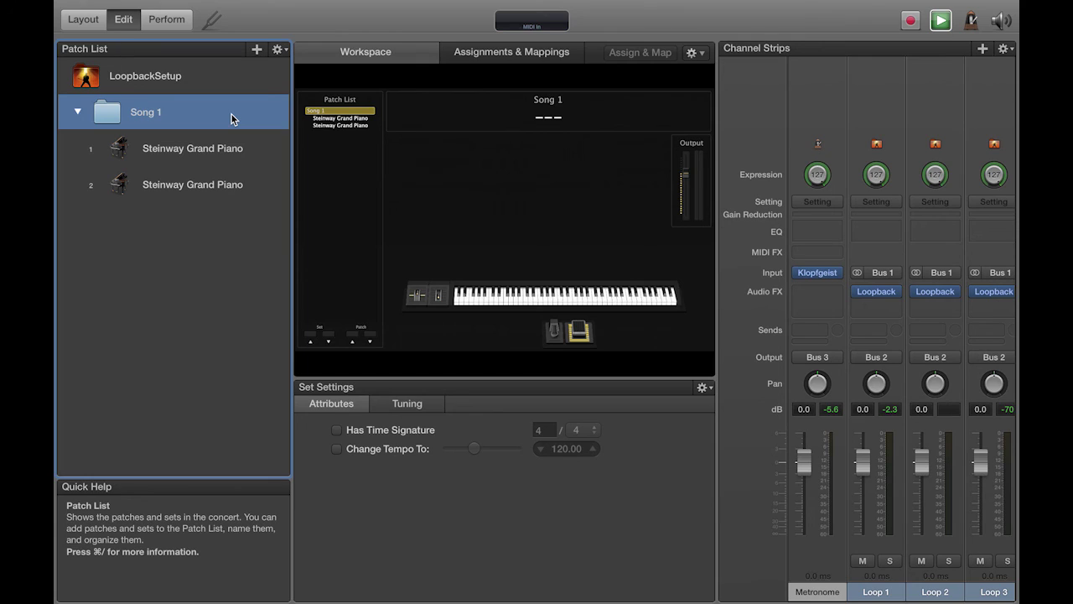
pyautogui.click(220, 146)
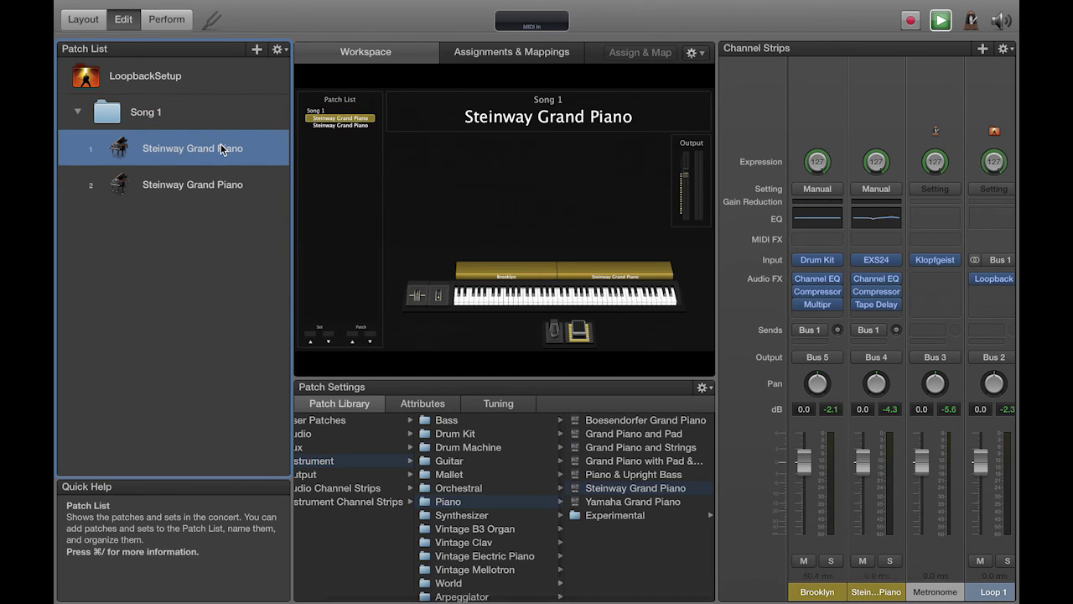
pyautogui.click(218, 184)
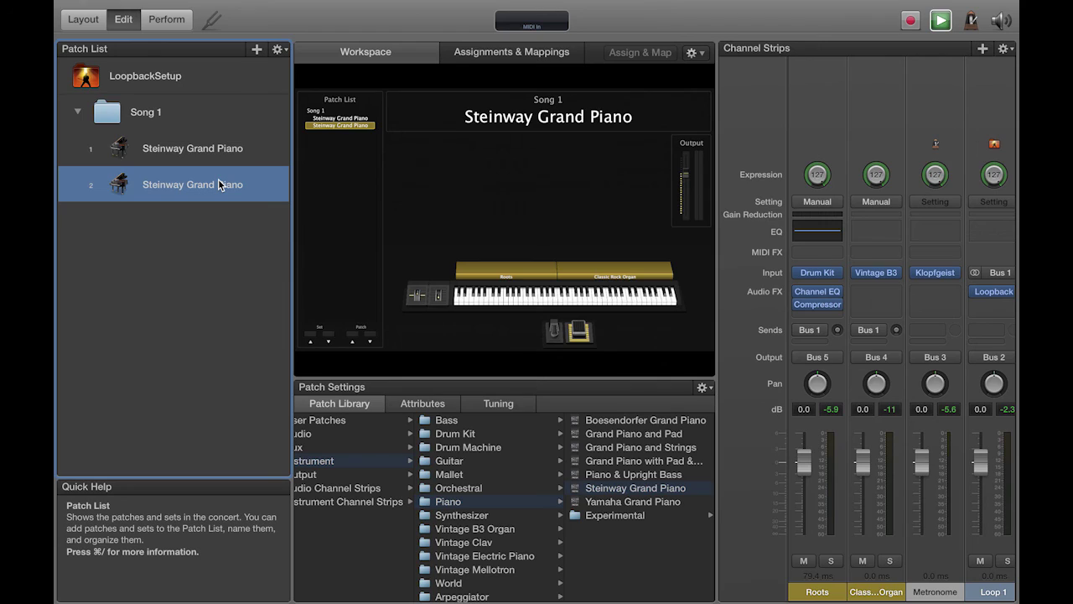
pyautogui.press('Up')
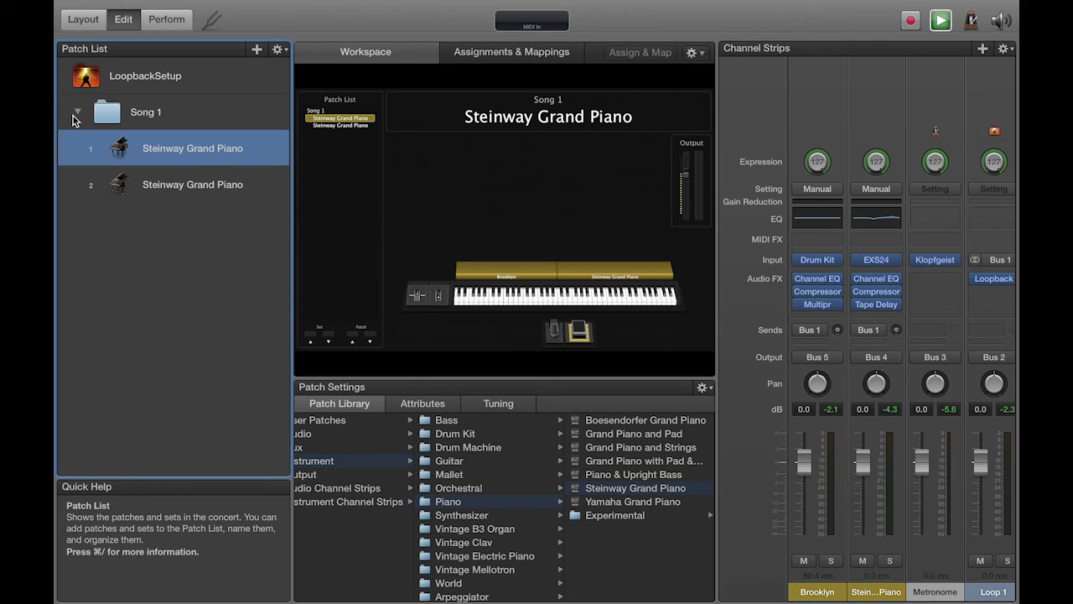
# Stop playback and enable a tempo change of 155 for the first Song 1 set, keeping its name
pyautogui.click(150, 110)
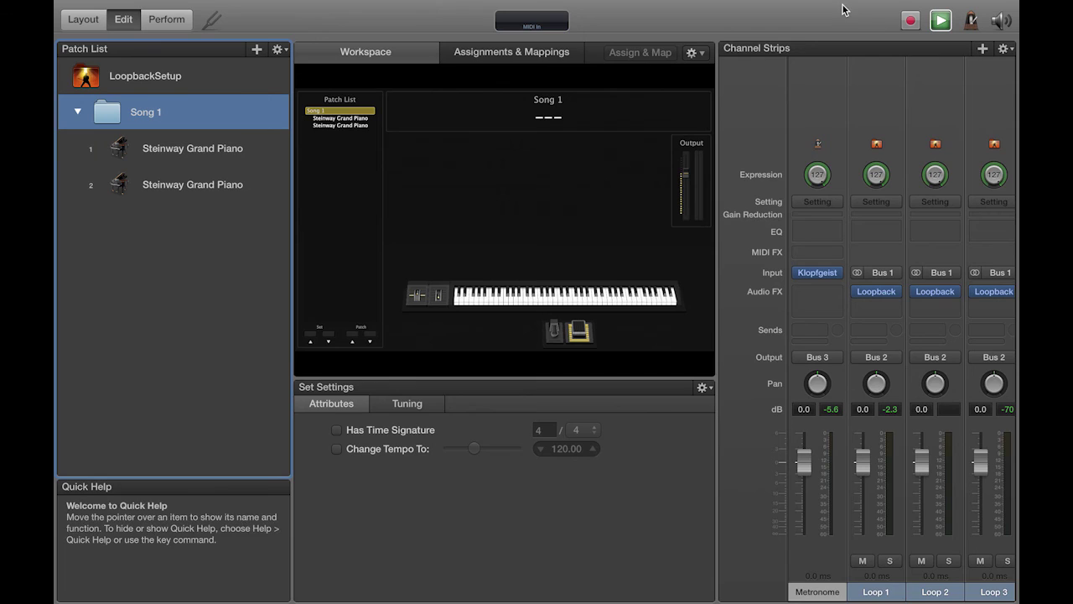
pyautogui.click(941, 22)
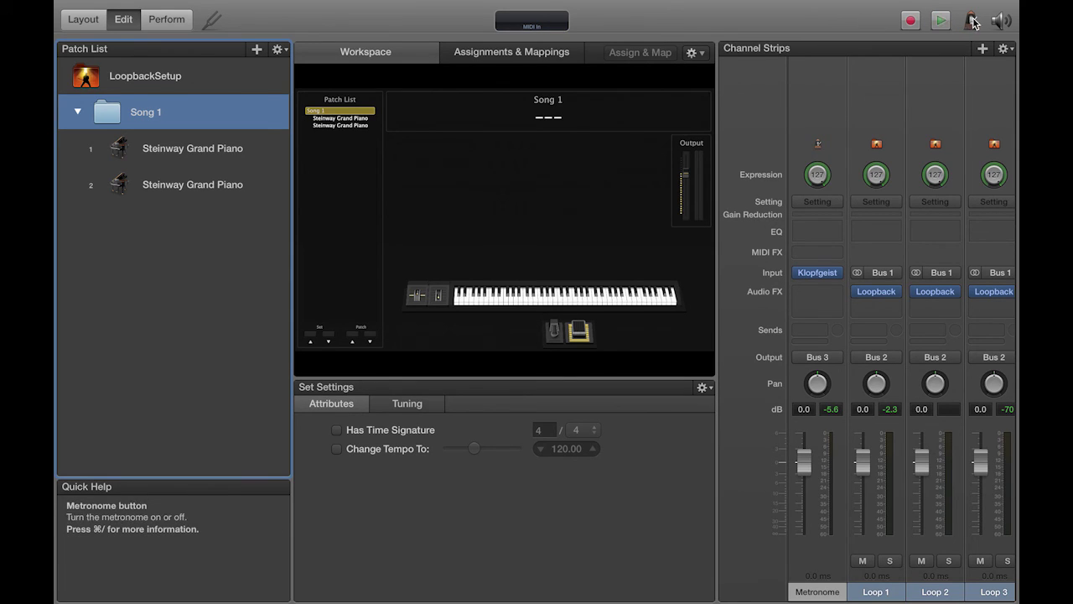
pyautogui.click(337, 450)
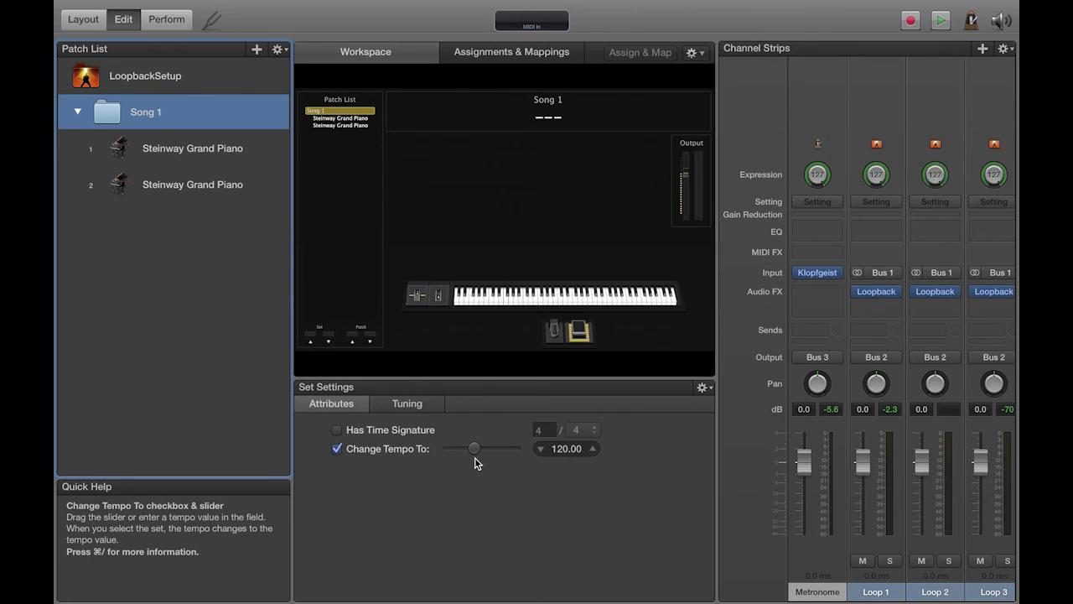
pyautogui.moveTo(474, 457); pyautogui.dragTo(485, 455)
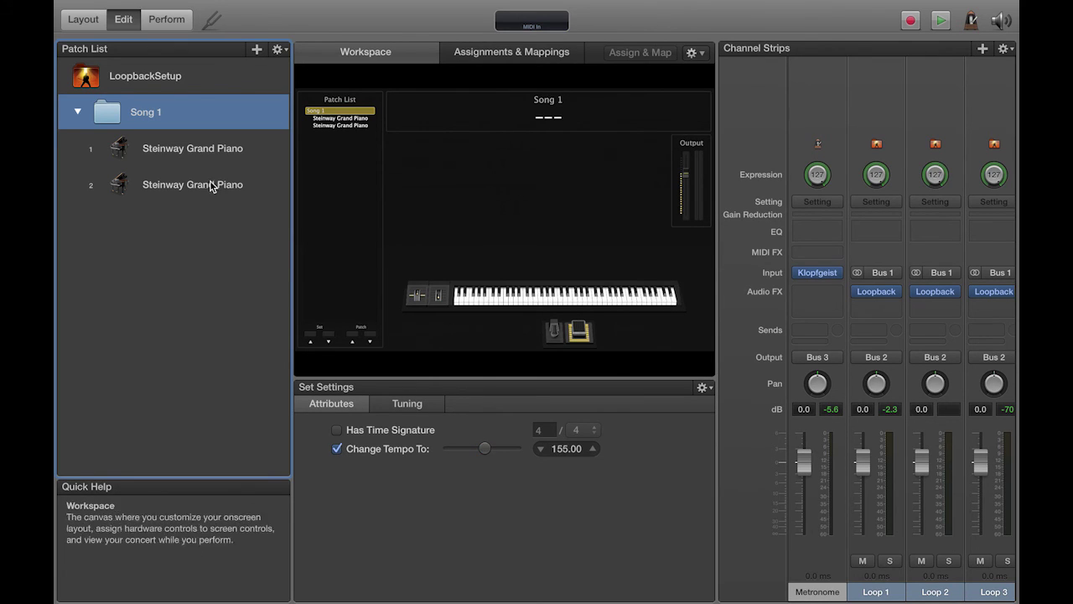
pyautogui.doubleClick(171, 114)
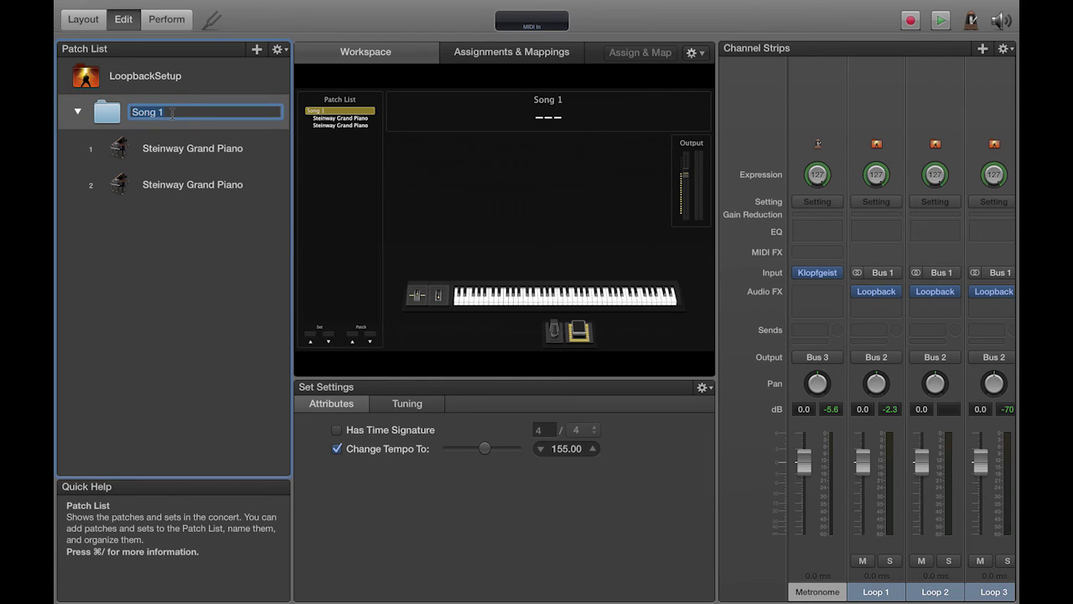
pyautogui.press('Return')
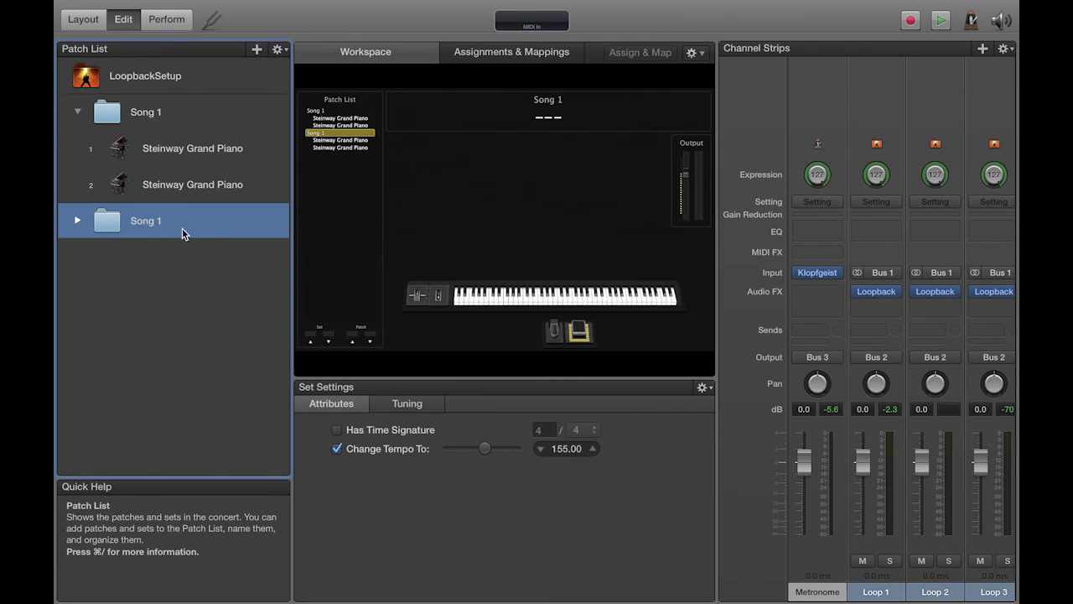
# Set the second Song 1 set's tempo to 93 with a 4/4 time signature
pyautogui.click(78, 220)
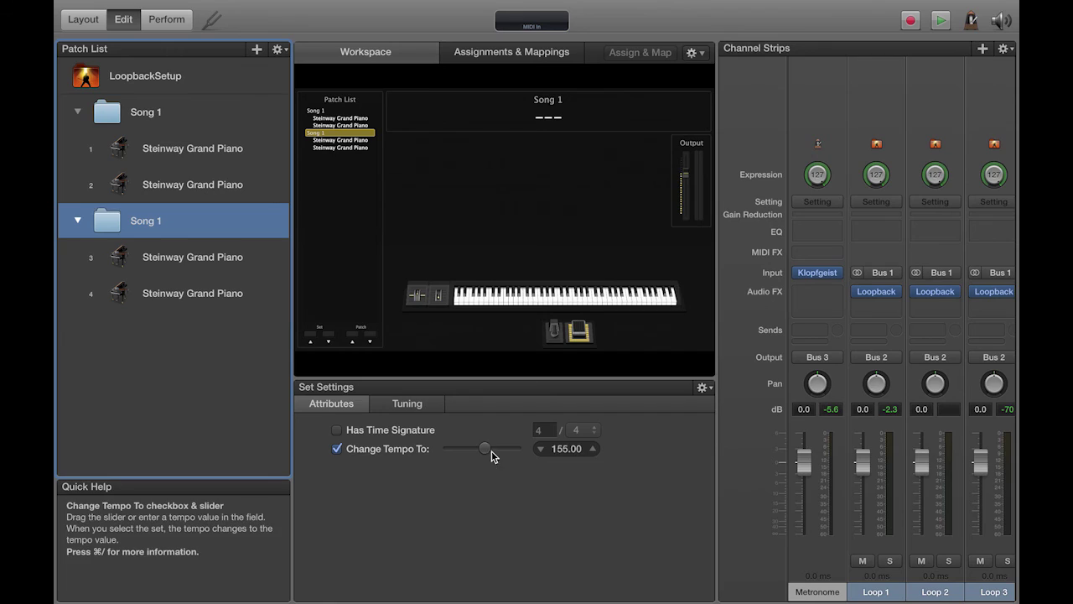
pyautogui.moveTo(491, 456); pyautogui.dragTo(467, 453)
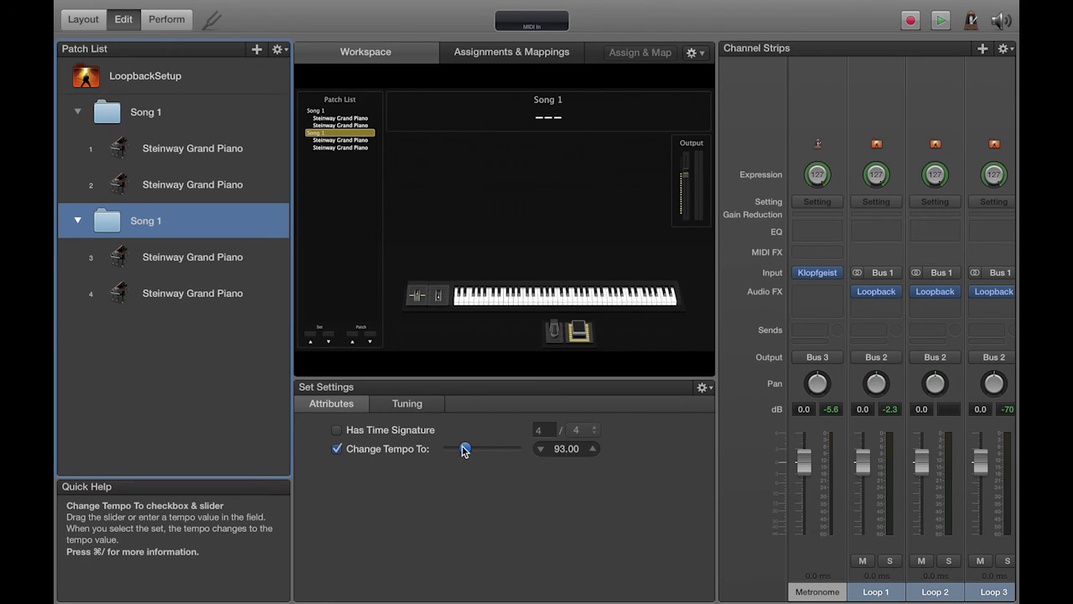
pyautogui.click(406, 430)
pyautogui.click(541, 430)
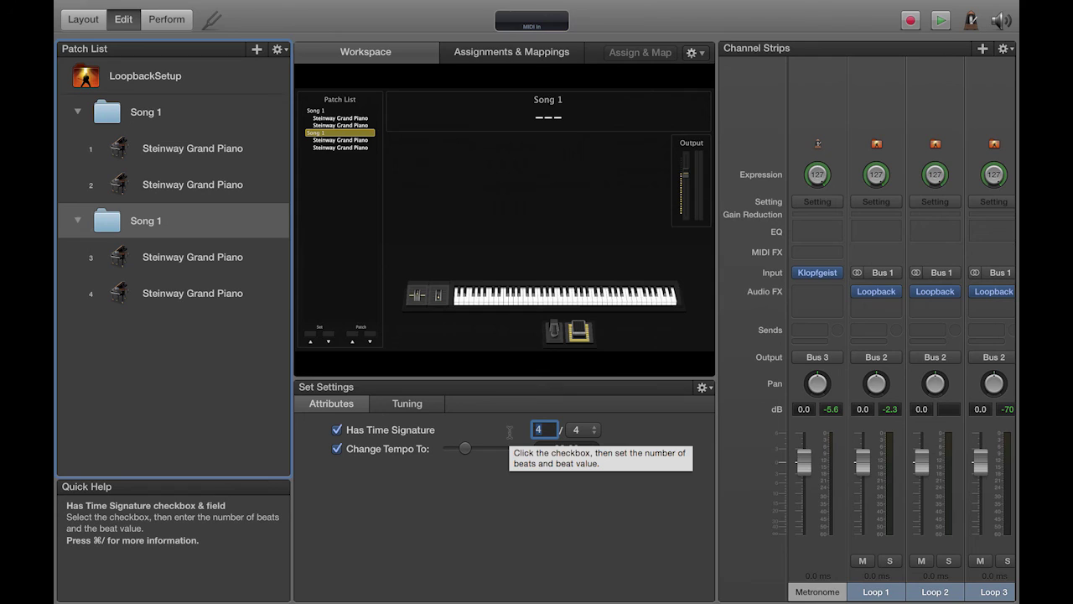
pyautogui.click(235, 433)
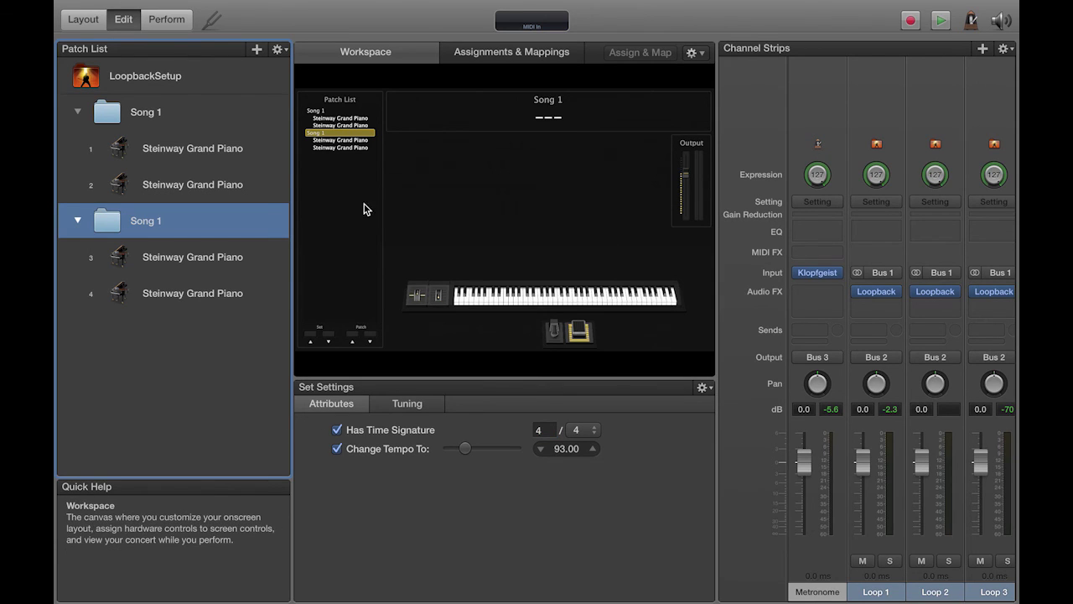
# Start playback with the metronome on, then reselect the first Song 1 set to check its tempo
pyautogui.click(942, 21)
pyautogui.hscroll(10, 904, 183)
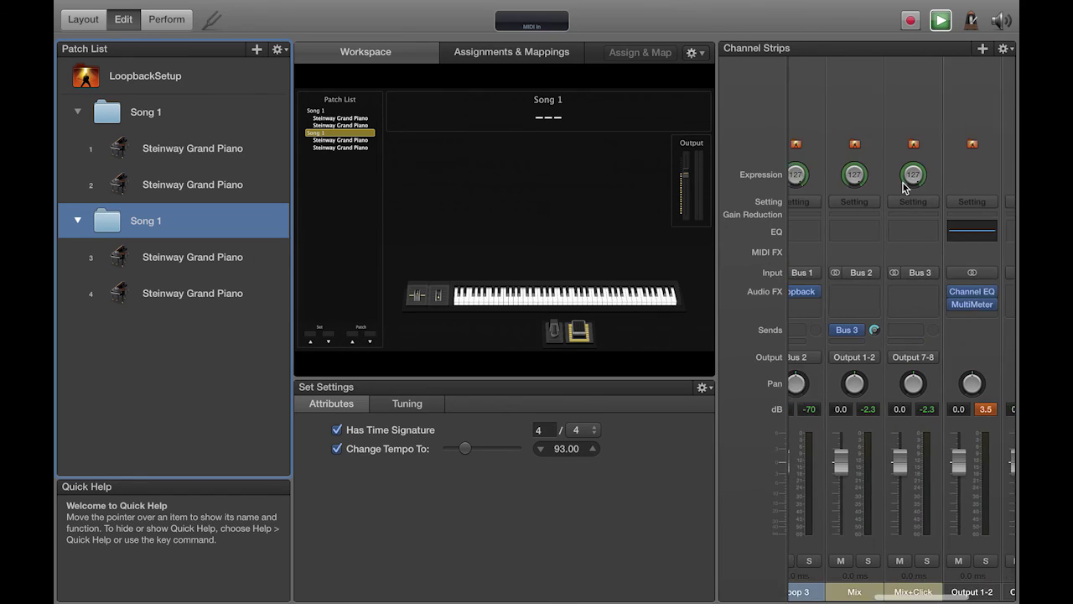
pyautogui.click(971, 21)
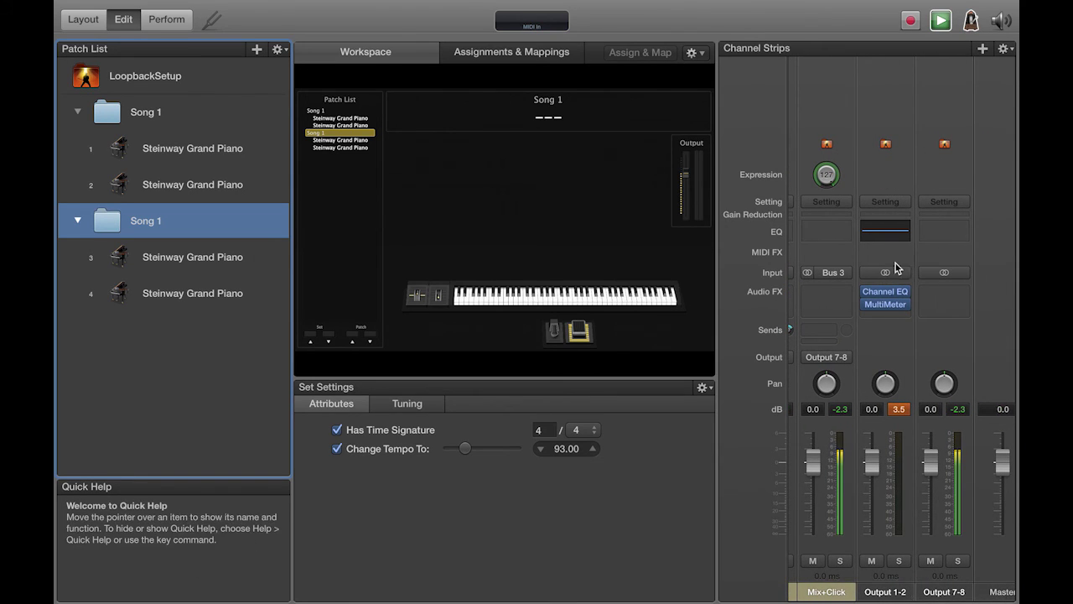
pyautogui.hscroll(-1, 882, 301)
pyautogui.hscroll(-2, 882, 300)
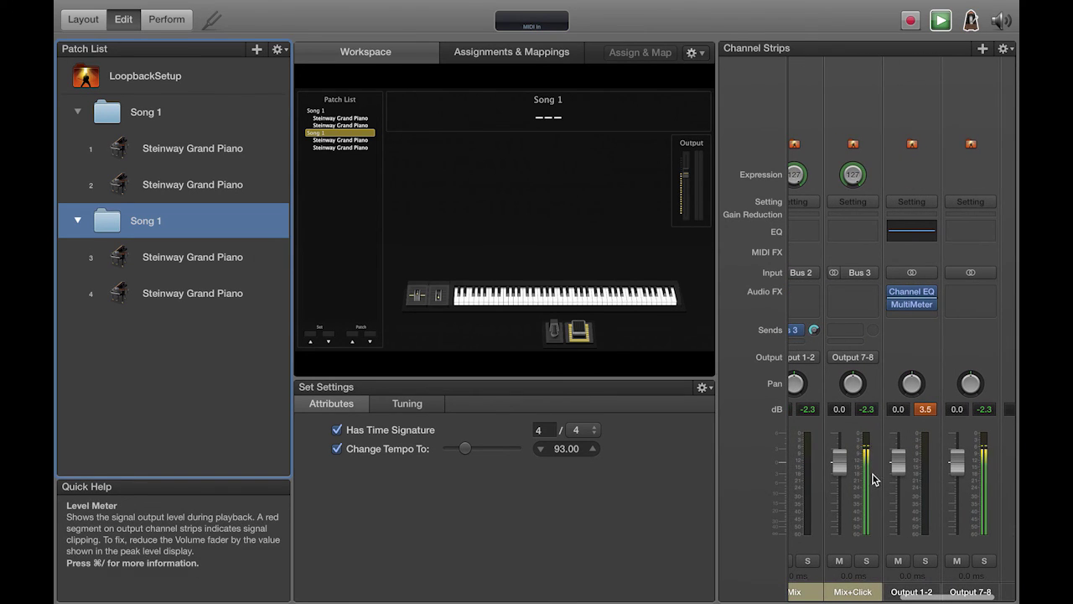
pyautogui.click(164, 114)
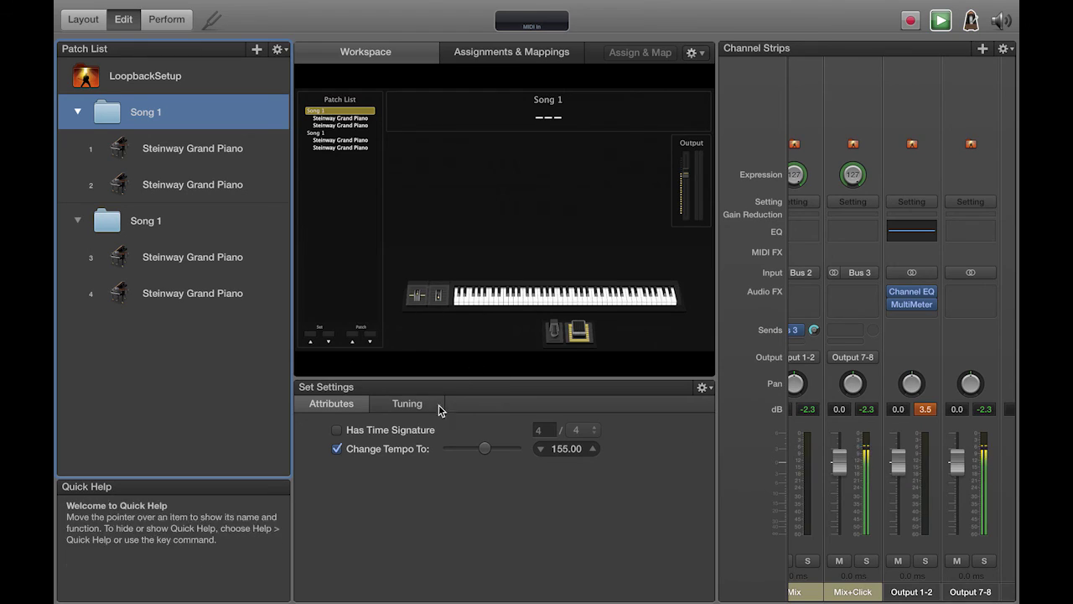
# Stop playback and review the first Song 1 set via its first Steinway Grand Piano patch
pyautogui.press('space')
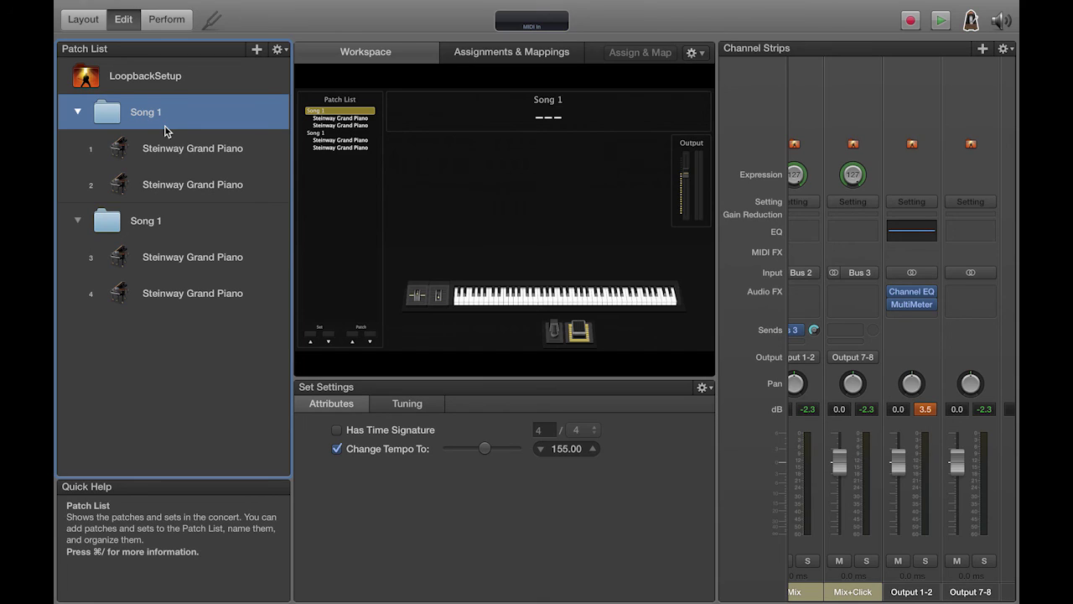
pyautogui.click(202, 153)
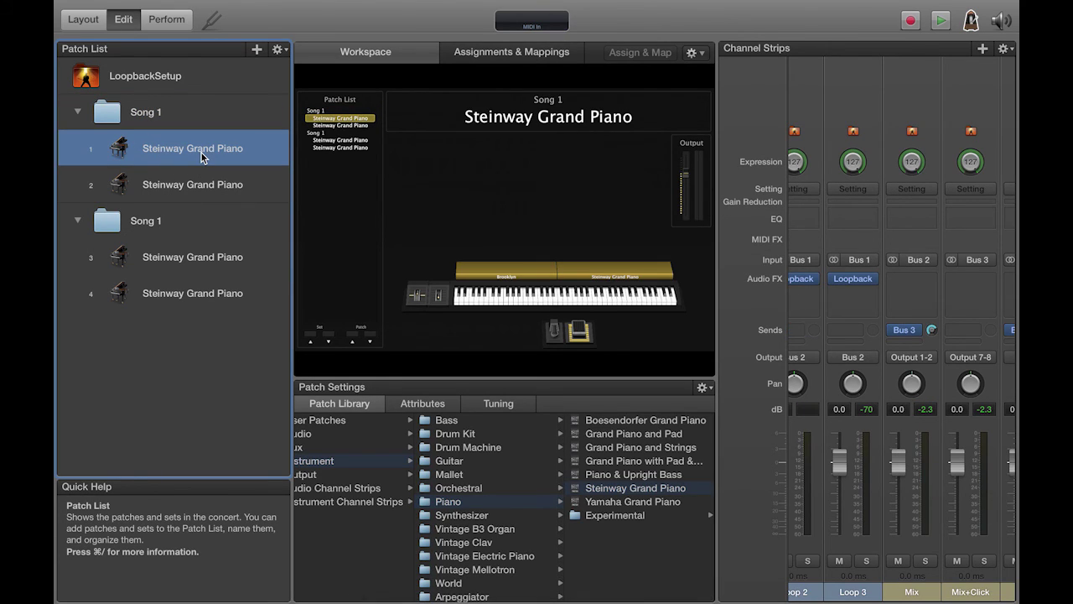
pyautogui.click(188, 115)
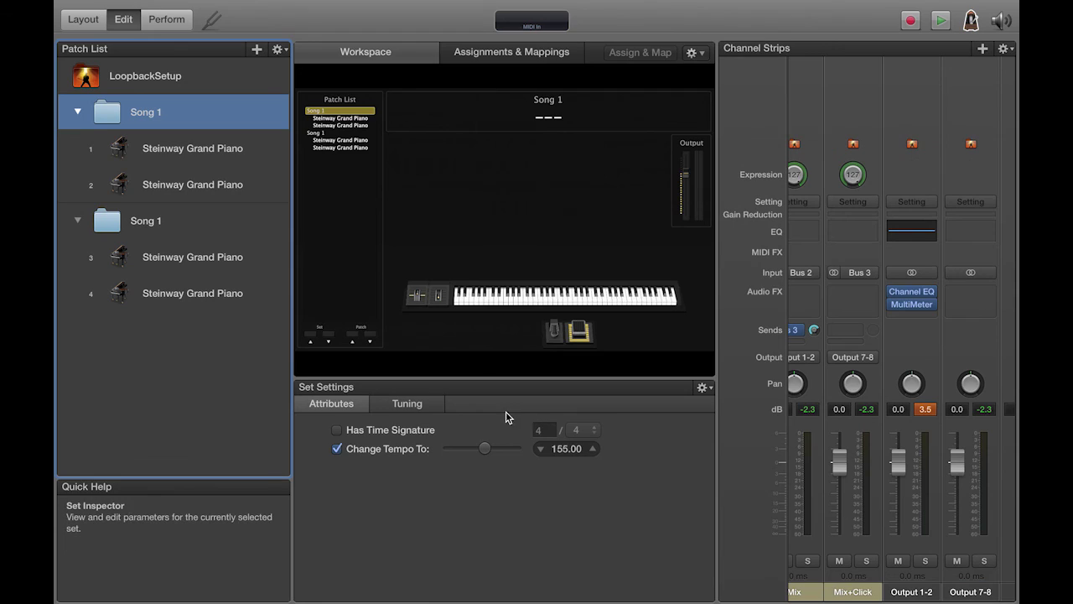